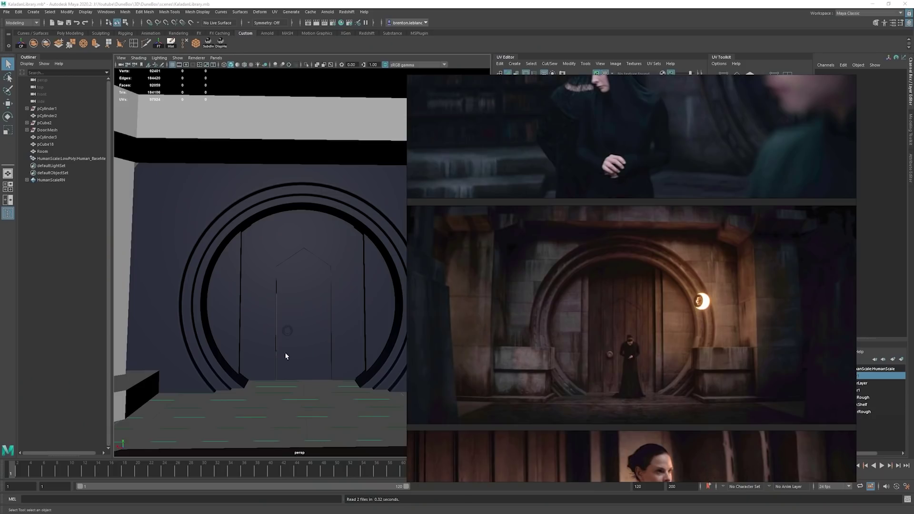
pyautogui.click(286, 356)
pyautogui.scroll(-5, 346, 343)
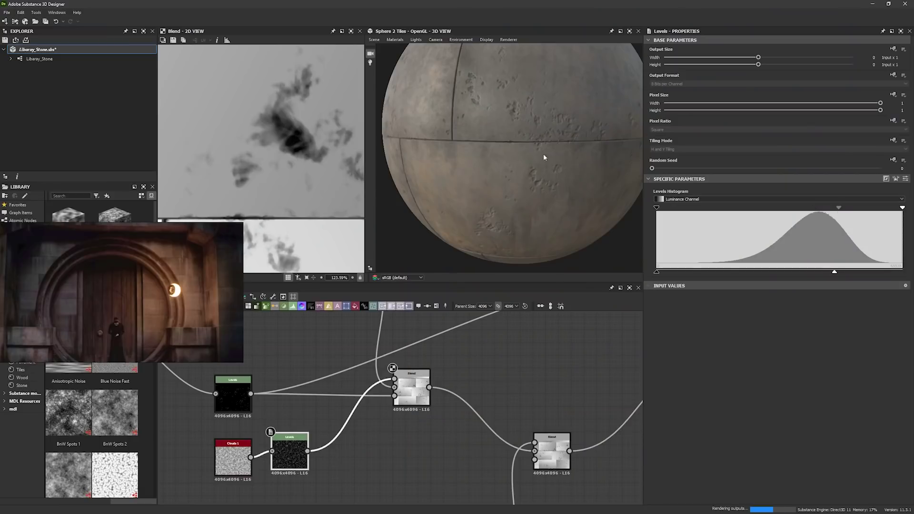
pyautogui.scroll(10, 545, 155)
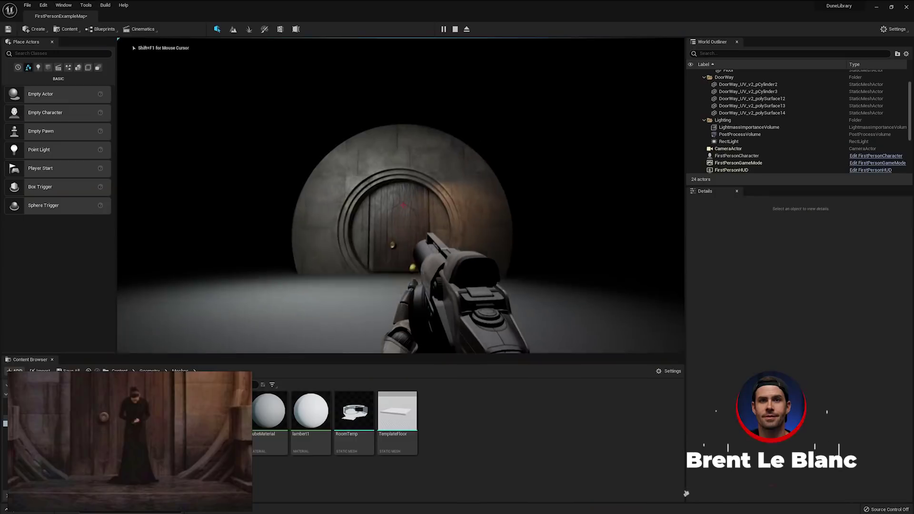
# Walk up to the round stone doorway in the running first-person level and fire several shots at the door.
pyautogui.press('w')
pyautogui.click(404, 205)
pyautogui.click(404, 205)
pyautogui.click(404, 205)
pyautogui.click(404, 206)
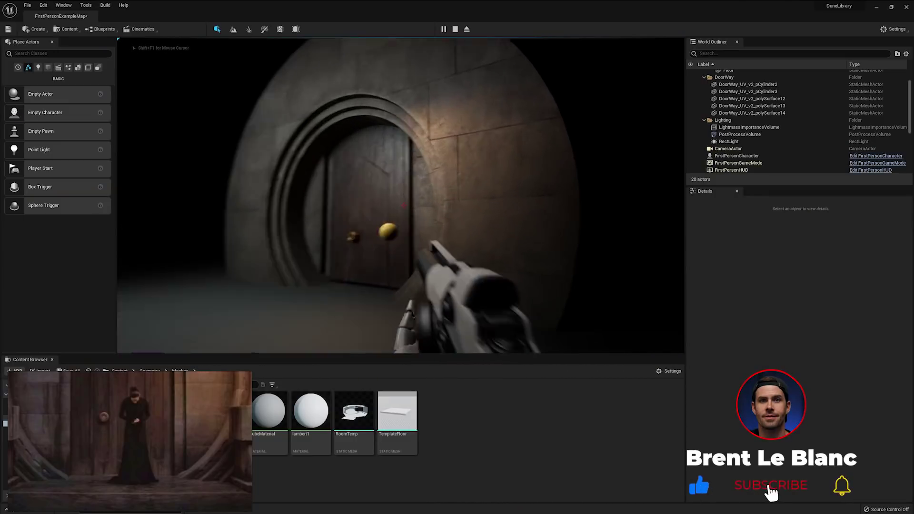
pyautogui.press('w')
pyautogui.click(404, 206)
pyautogui.click(404, 205)
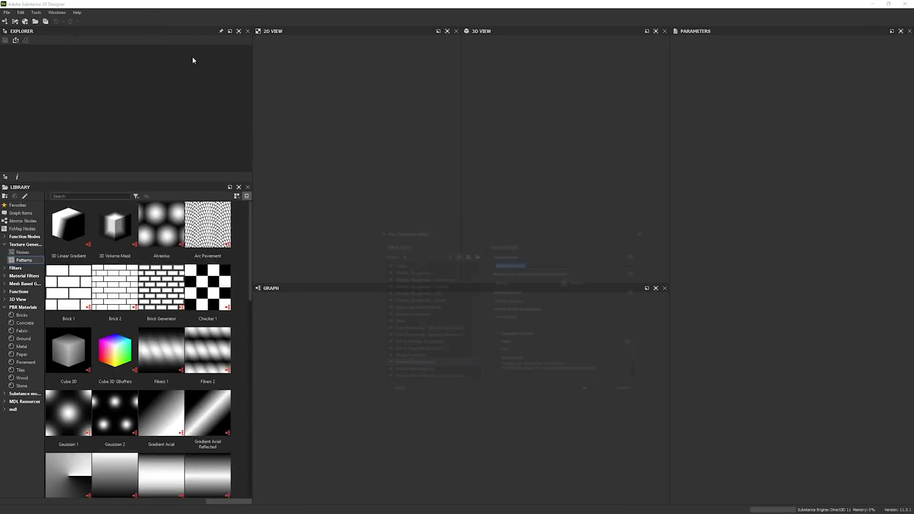
# Create a new Substance graph from the Metallic Roughness template, named Libaray_Stone, at 4096 px.
pyautogui.hotkey('ctrl', 'n')
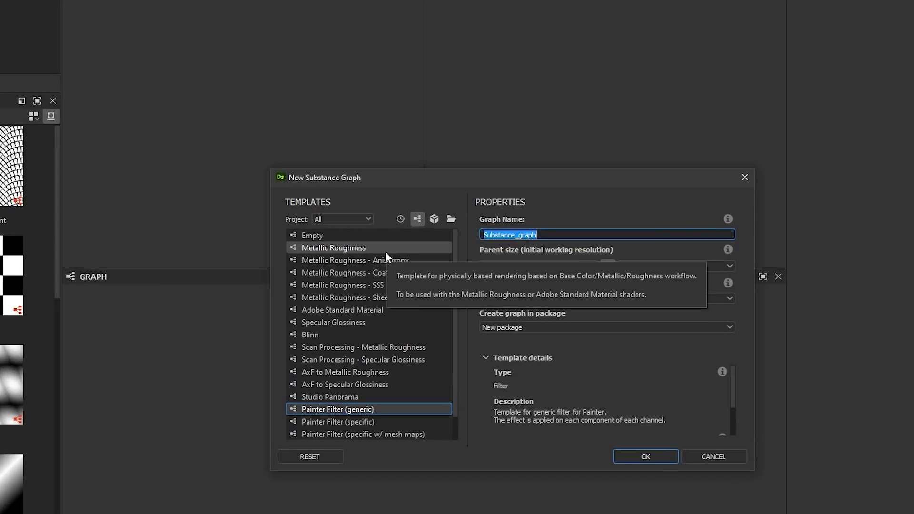
pyautogui.click(431, 272)
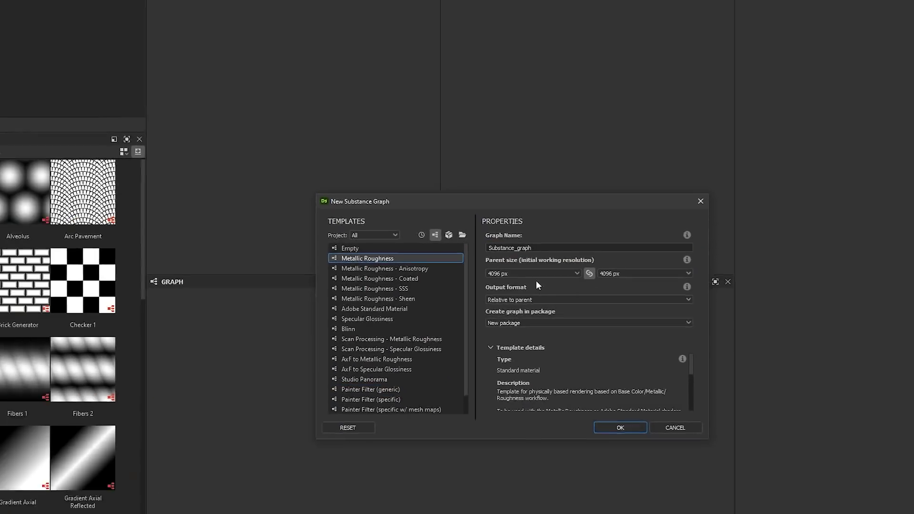
pyautogui.write('Libaray_Stone')
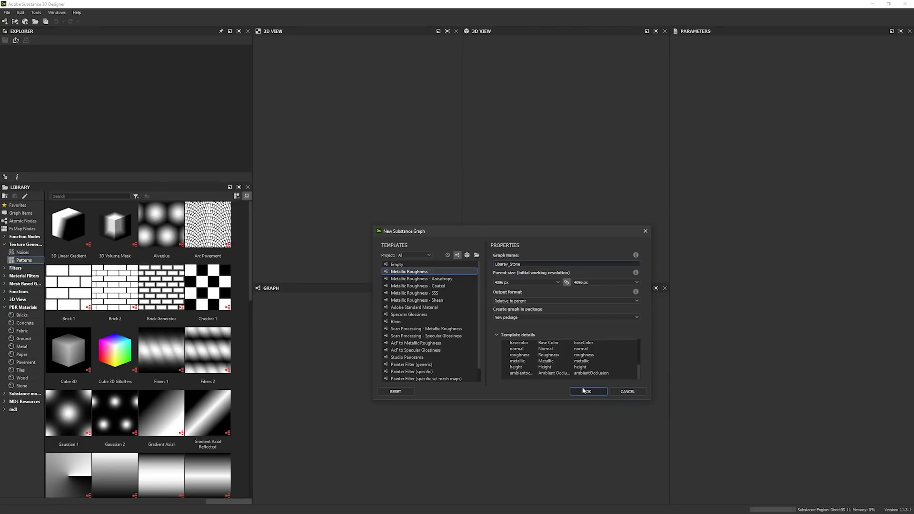
pyautogui.click(586, 392)
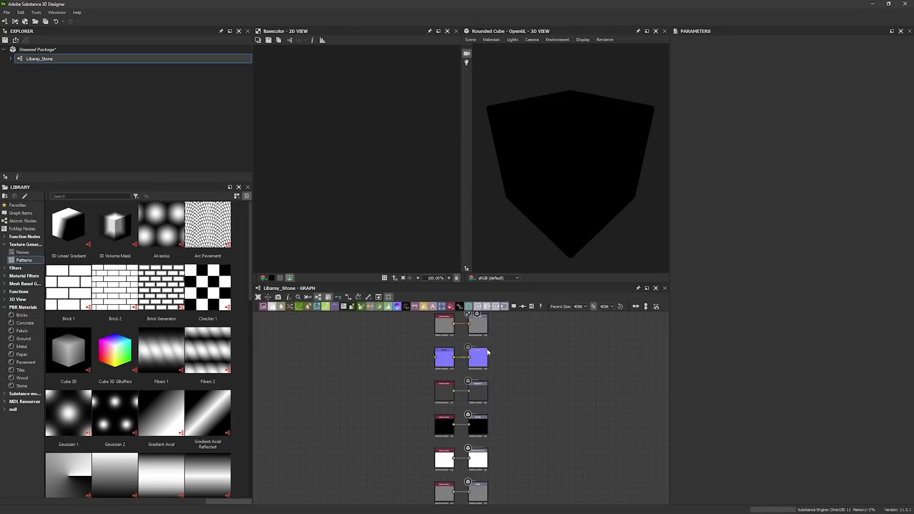
# Space out the base color and roughness output pairs vertically and place the normal pair below them in the same column.
pyautogui.moveTo(404, 363); pyautogui.dragTo(387, 440, button='middle')
pyautogui.moveTo(401, 378); pyautogui.dragTo(481, 415)
pyautogui.moveTo(462, 407); pyautogui.dragTo(456, 339)
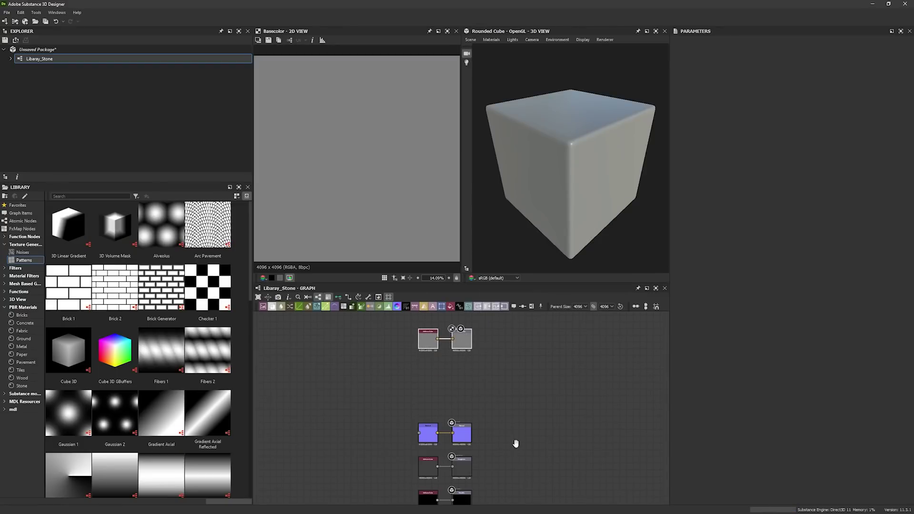
pyautogui.moveTo(516, 443); pyautogui.dragTo(506, 398, button='middle')
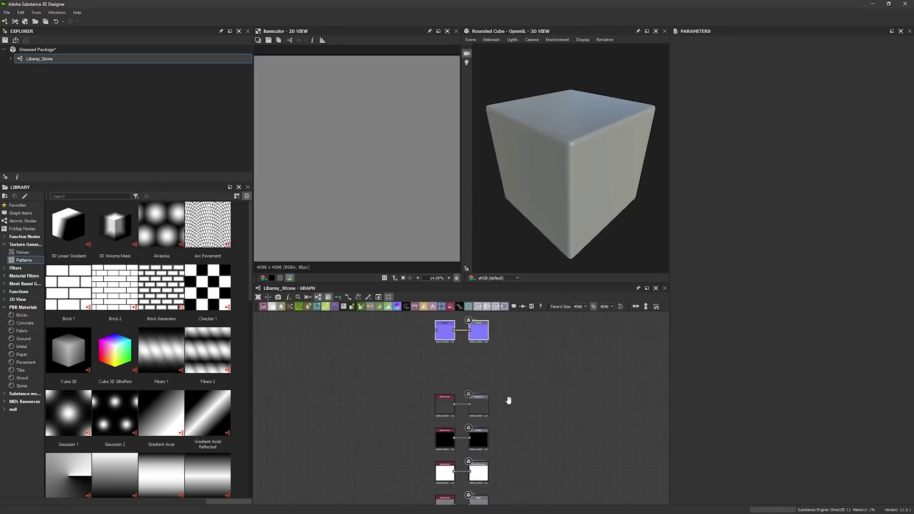
pyautogui.moveTo(421, 374); pyautogui.dragTo(486, 405)
pyautogui.moveTo(435, 419); pyautogui.dragTo(464, 440)
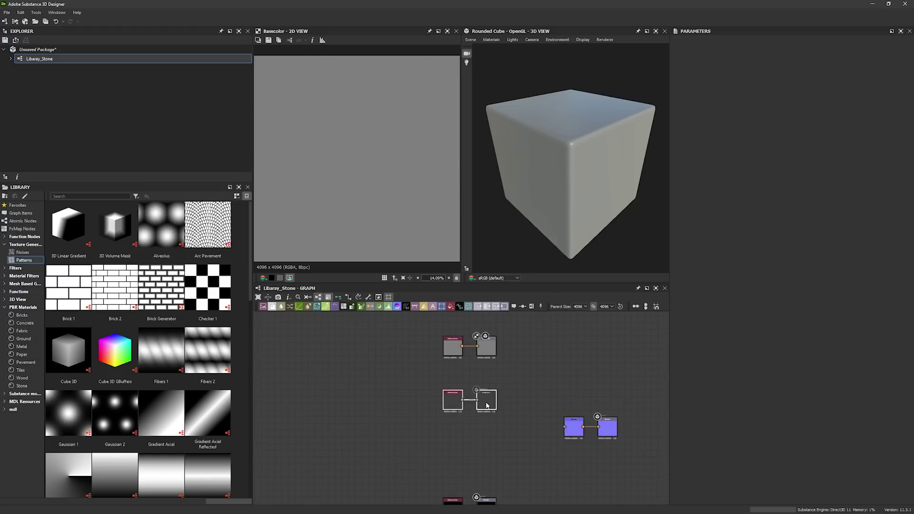
pyautogui.moveTo(546, 431); pyautogui.dragTo(541, 381, button='middle')
pyautogui.moveTo(603, 387); pyautogui.dragTo(561, 395)
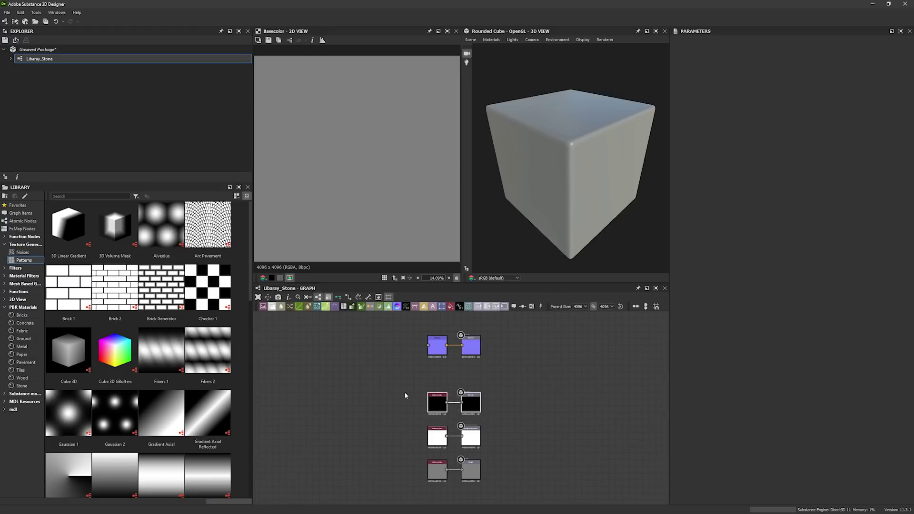
# Move the metallic output pair out of the column and bring the height pair up beneath the ambient occlusion pair.
pyautogui.moveTo(473, 404); pyautogui.dragTo(620, 401)
pyautogui.moveTo(495, 446); pyautogui.dragTo(507, 440, button='middle')
pyautogui.scroll(4, 491, 426)
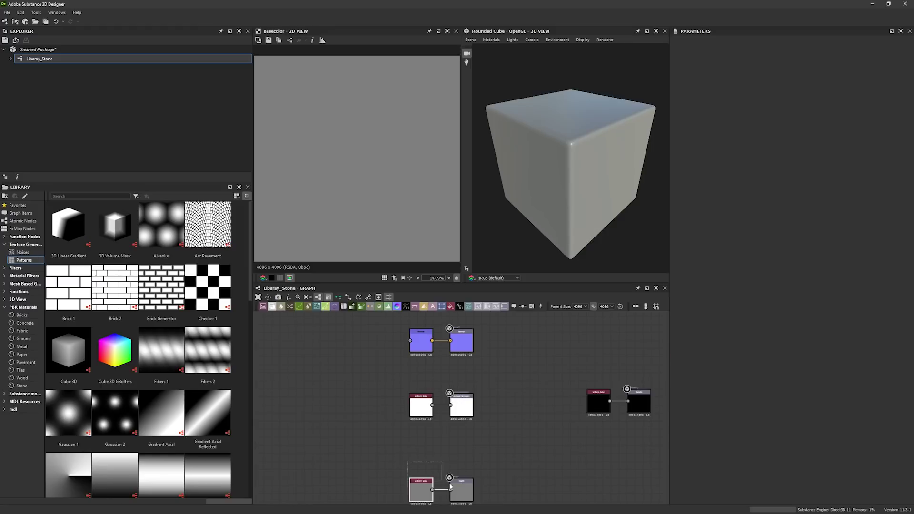
pyautogui.moveTo(450, 485); pyautogui.dragTo(474, 452)
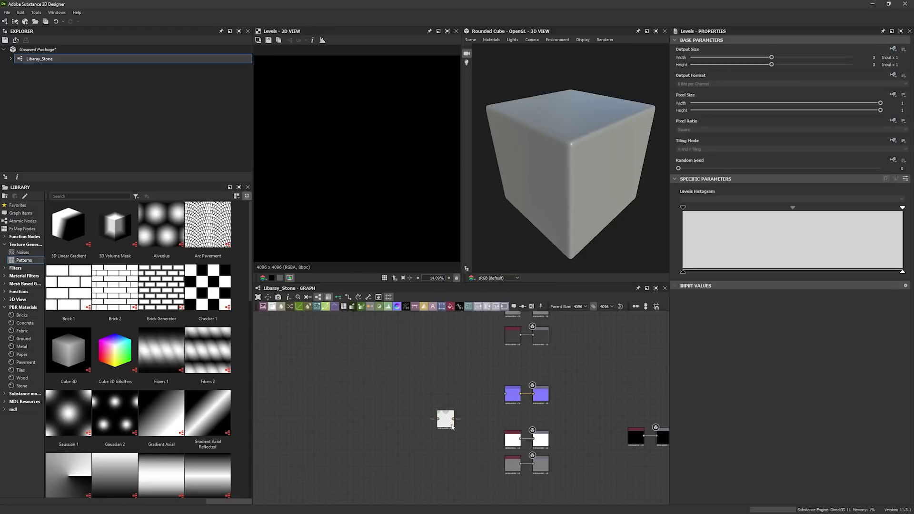
# Add Brick 2, Tile Sampler and Polygon 2 pattern nodes to the graph.
pyautogui.moveTo(125, 292); pyautogui.dragTo(362, 395)
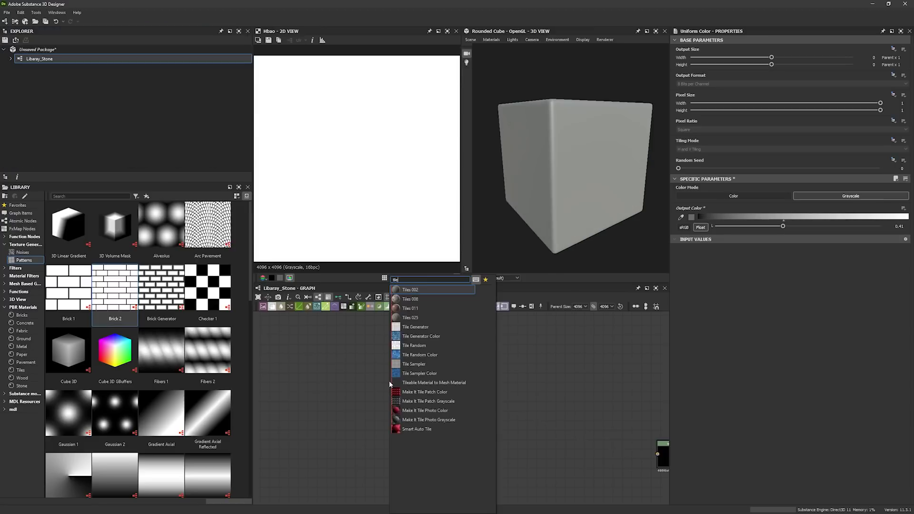
pyautogui.click(419, 365)
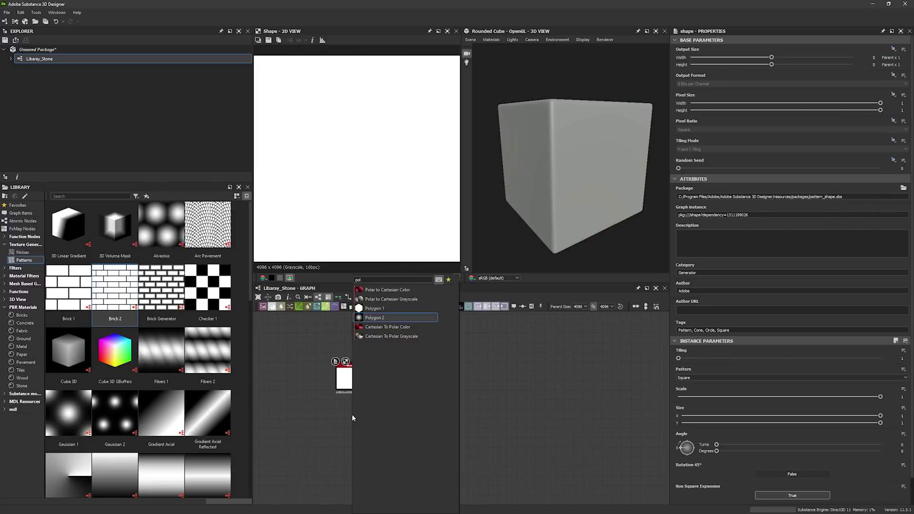
pyautogui.click(352, 415)
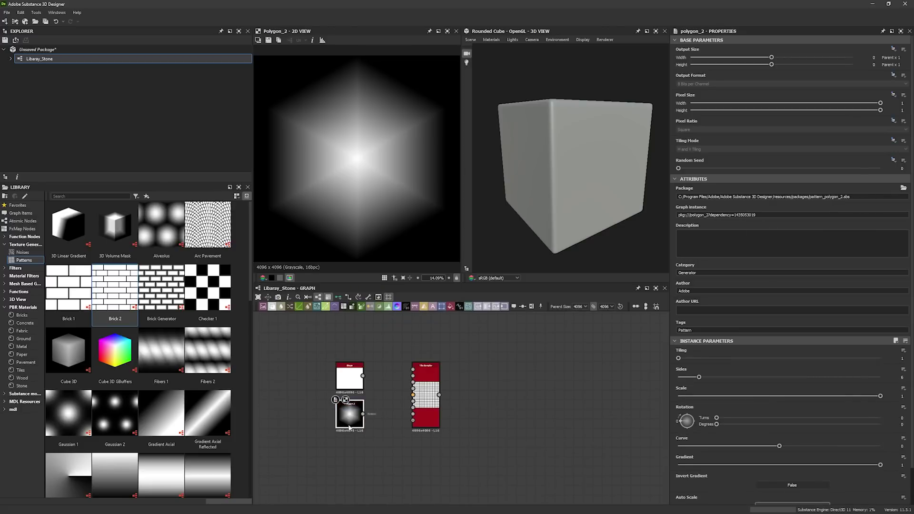
# Set the Polygon 2 node to 4 sides with a gradient of 0.03, and delete the Shape node.
pyautogui.moveTo(699, 377); pyautogui.dragTo(686, 377)
pyautogui.moveTo(779, 446); pyautogui.dragTo(647, 455)
pyautogui.hotkey('ctrl', 'z')
pyautogui.moveTo(881, 465); pyautogui.dragTo(686, 466)
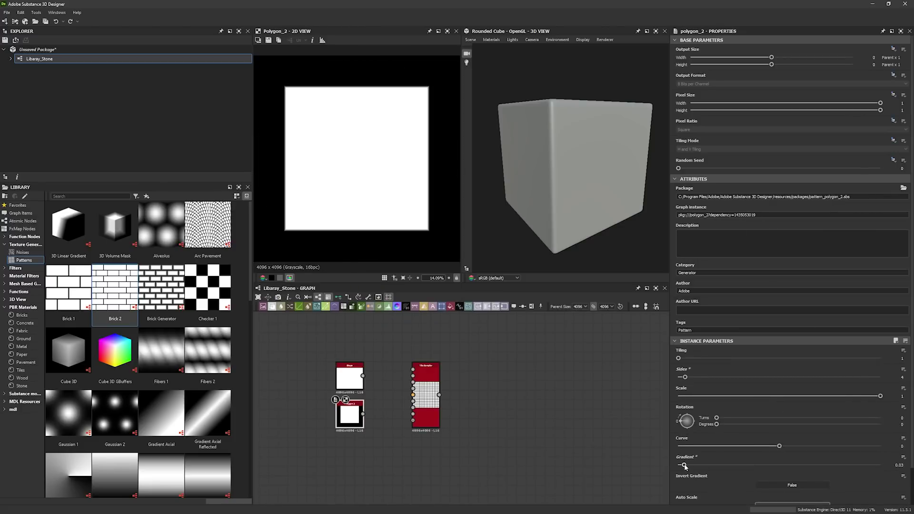
pyautogui.click(355, 383)
pyautogui.press('Delete')
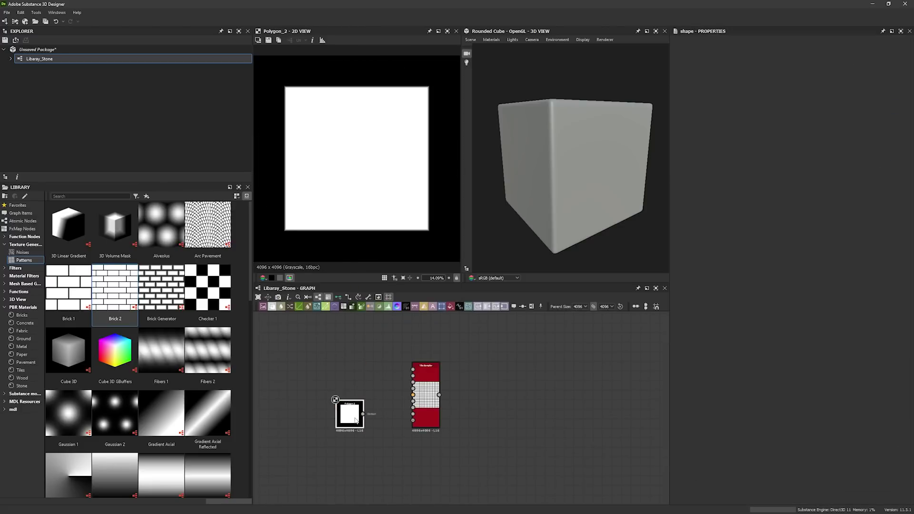
# Connect Polygon 2 to the Tile Sampler's first input, set its Pattern to Pattern Input, and preview the Tile Sampler.
pyautogui.moveTo(363, 414); pyautogui.dragTo(412, 370)
pyautogui.click(427, 393)
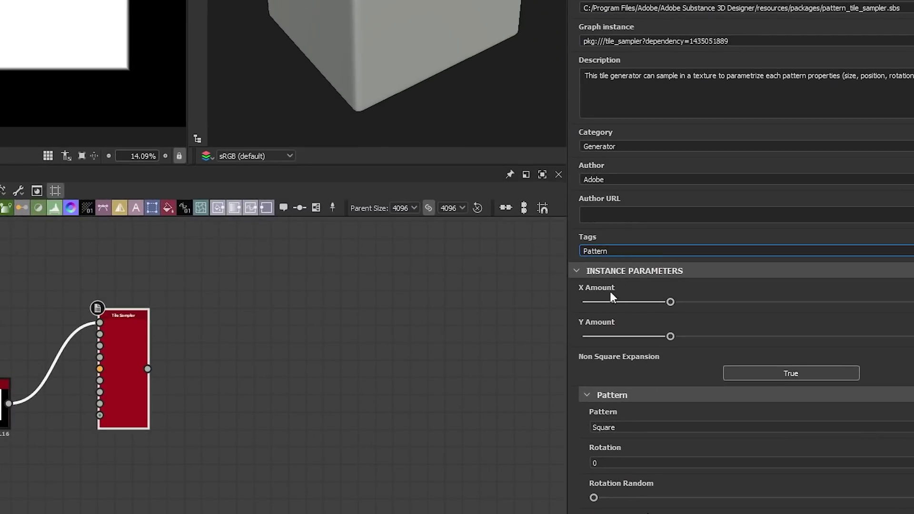
pyautogui.click(618, 428)
pyautogui.click(624, 437)
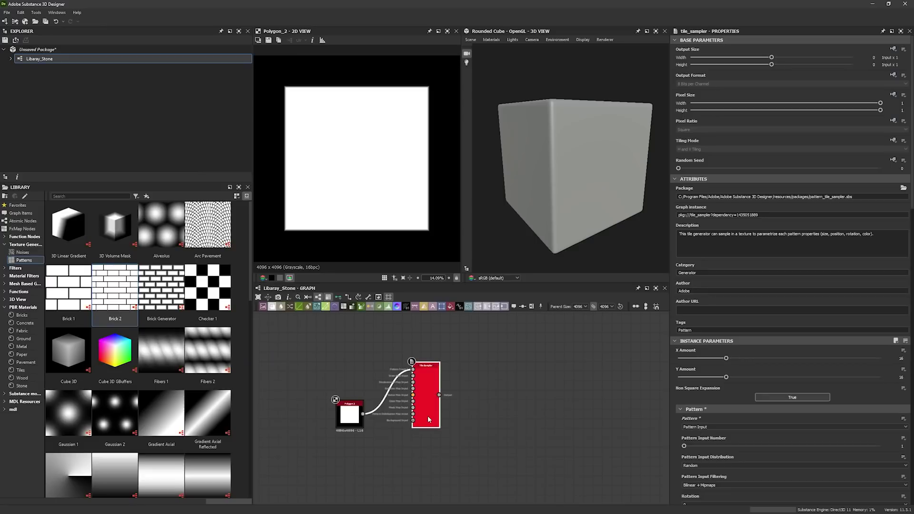
pyautogui.moveTo(357, 419); pyautogui.dragTo(351, 371)
pyautogui.doubleClick(426, 386)
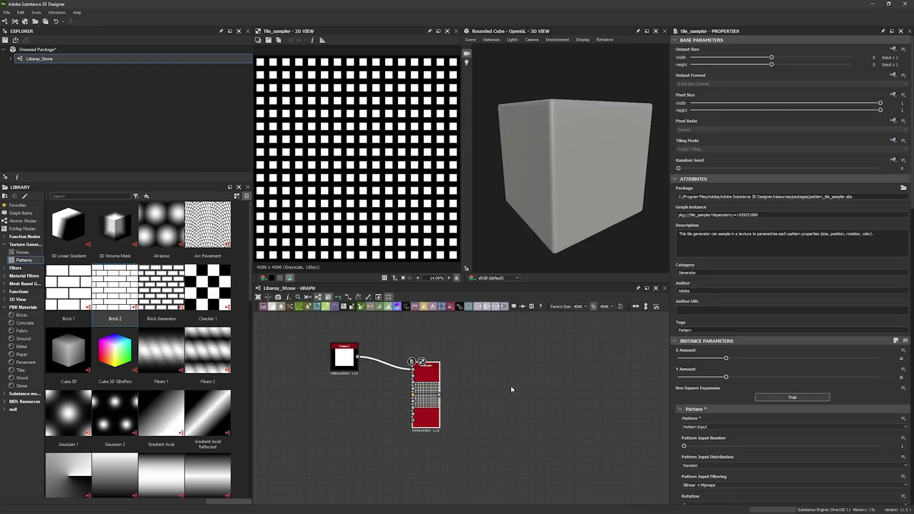
# Set the Tile Sampler's X Amount and Y Amount to 2.
pyautogui.moveTo(467, 387); pyautogui.dragTo(417, 387, button='middle')
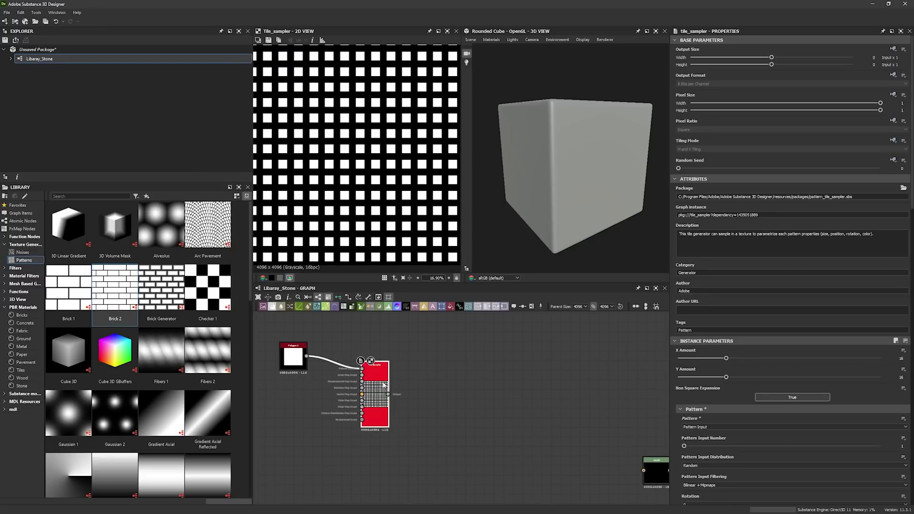
pyautogui.moveTo(688, 360); pyautogui.dragTo(681, 377)
pyautogui.scroll(-3, 402, 193)
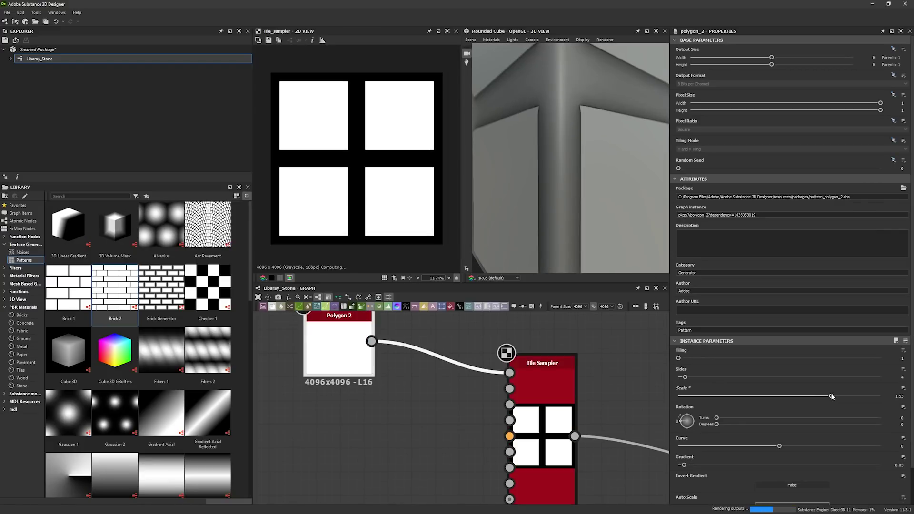
# Fine-tune the Polygon 2 gradient and set the Tile Sampler's Scale to 1.
pyautogui.moveTo(684, 465)
pyautogui.mouseDown()
pyautogui.moveTo(703, 465)
pyautogui.moveTo(686, 465)
pyautogui.mouseUp()
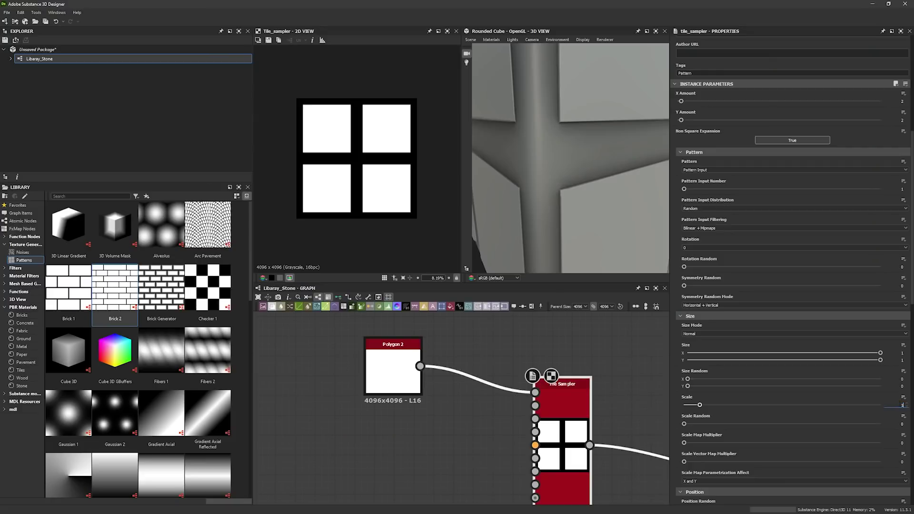
pyautogui.press('Return')
pyautogui.scroll(3, 411, 209)
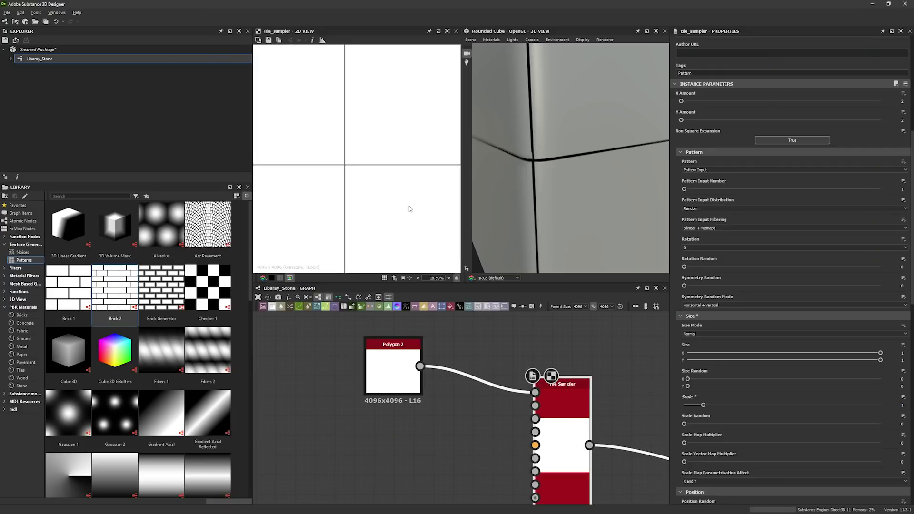
# Set the Tile Sampler's Y Amount to 4 and compare the block proportions with the reference wall.
pyautogui.scroll(2, 319, 194)
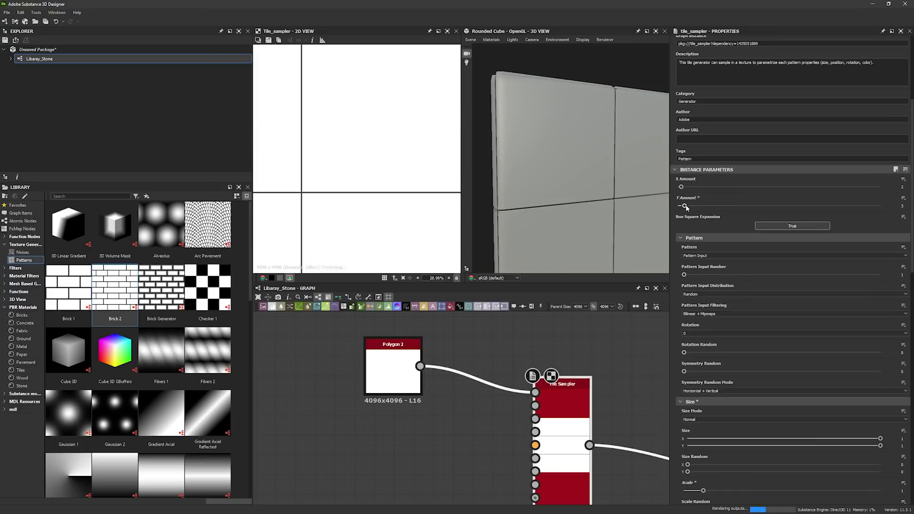
pyautogui.scroll(3, 524, 224)
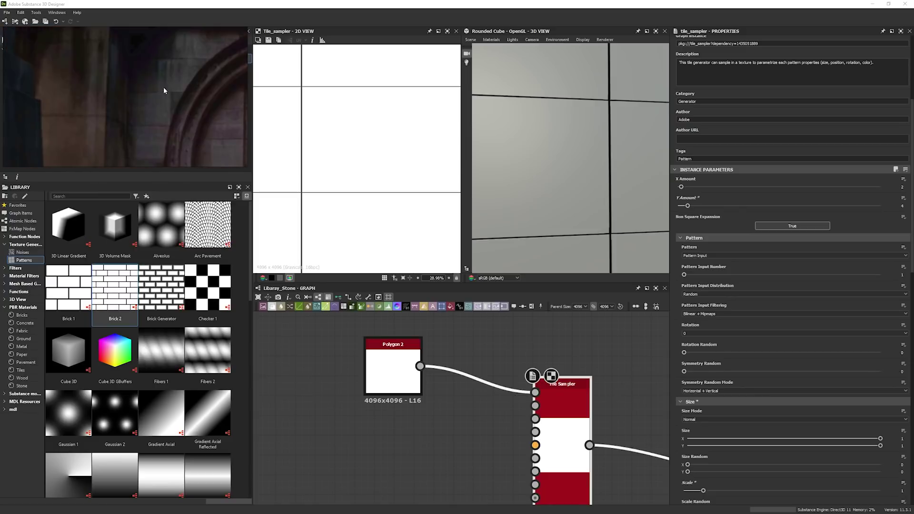
pyautogui.moveTo(170, 123); pyautogui.dragTo(161, 56, button='middle')
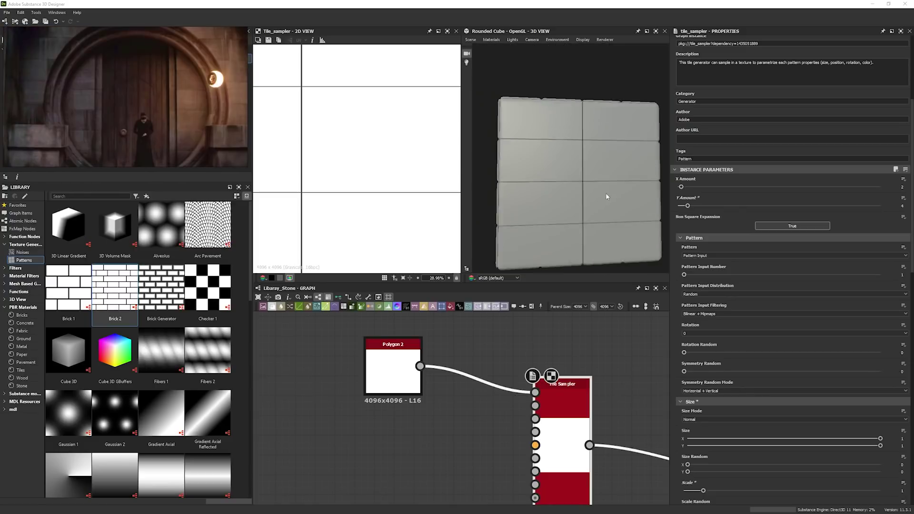
# Increase the Tile Sampler's position Offset so that alternate rows of stone blocks are staggered.
pyautogui.scroll(1, 607, 197)
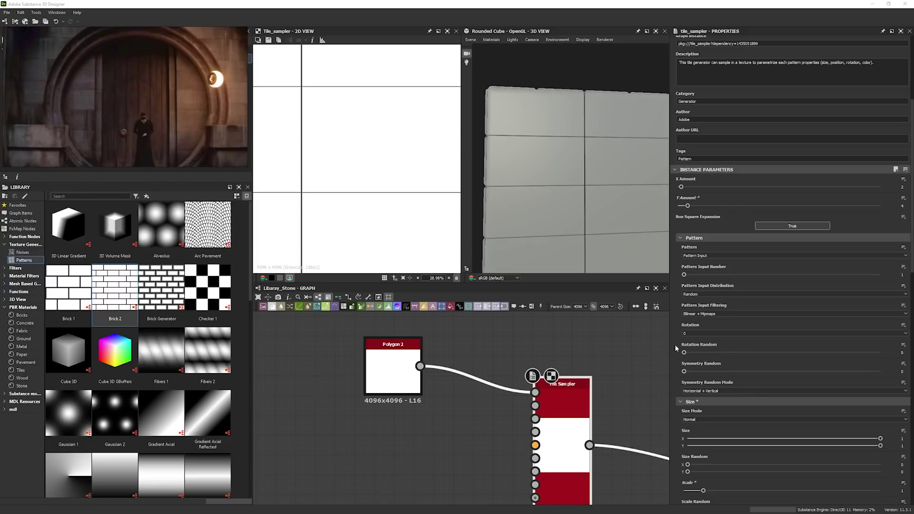
pyautogui.scroll(-1, 671, 342)
pyautogui.scroll(-12, 671, 342)
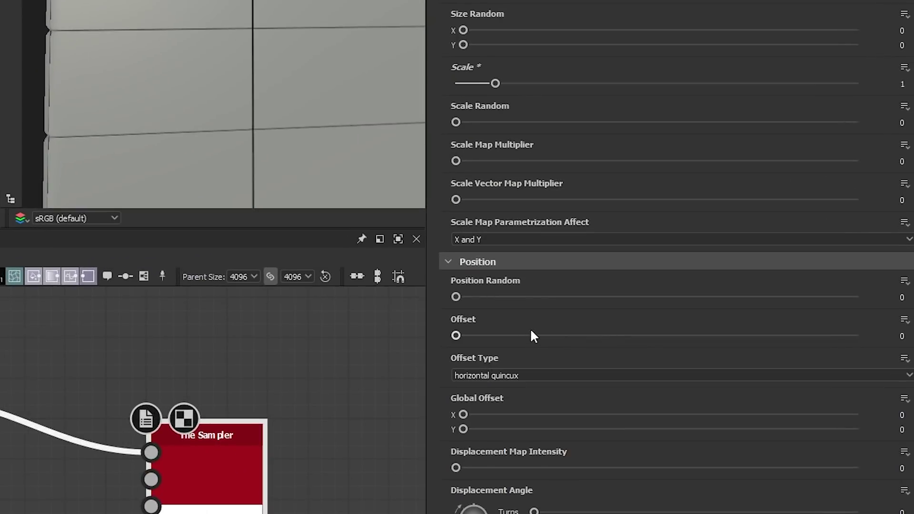
pyautogui.click(721, 335)
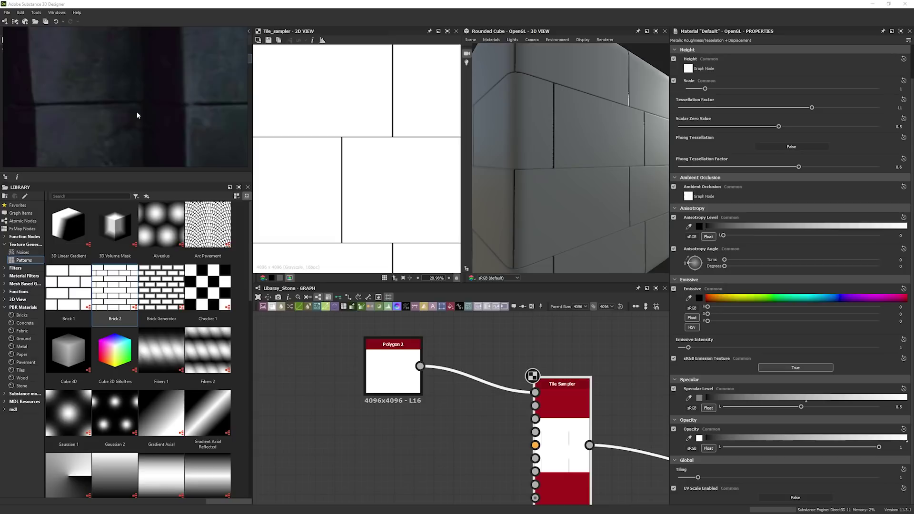
pyautogui.scroll(-5, 449, 371)
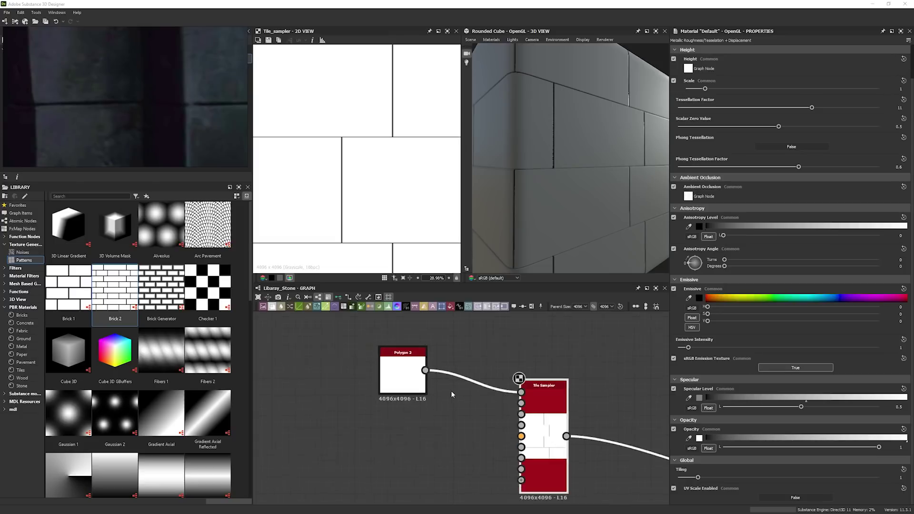
pyautogui.scroll(6, 460, 419)
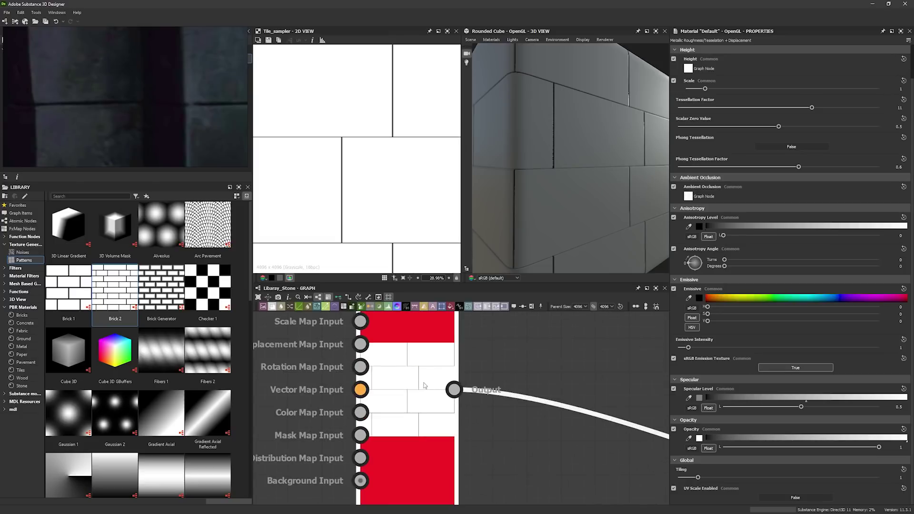
pyautogui.scroll(-4, 460, 334)
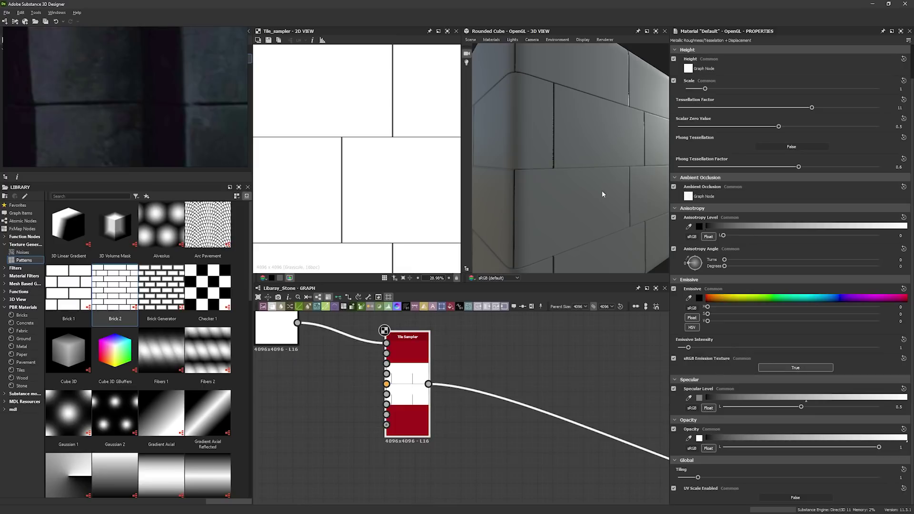
# Add a Multi Directional Warp Grayscale node and feed the Tile Sampler's output into its input.
pyautogui.moveTo(603, 194); pyautogui.dragTo(604, 229)
pyautogui.moveTo(581, 385); pyautogui.dragTo(490, 366, button='middle')
pyautogui.press('space')
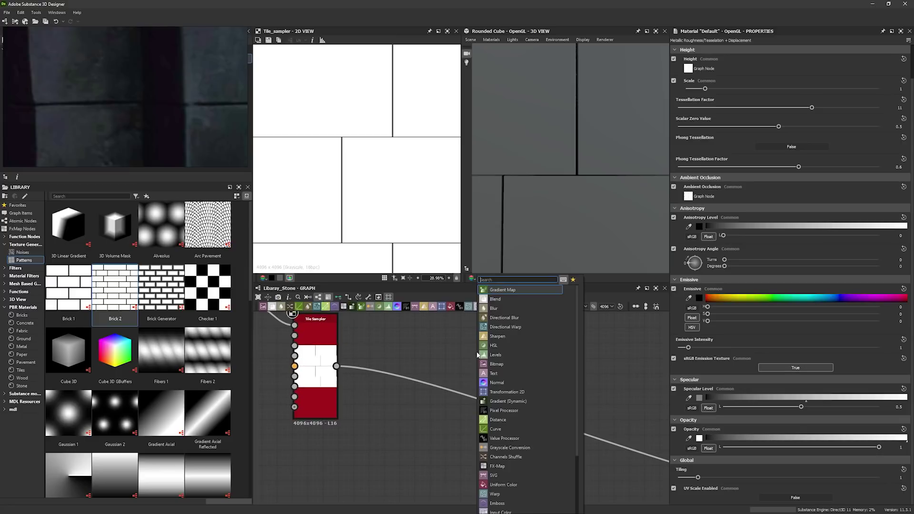
pyautogui.write('warp')
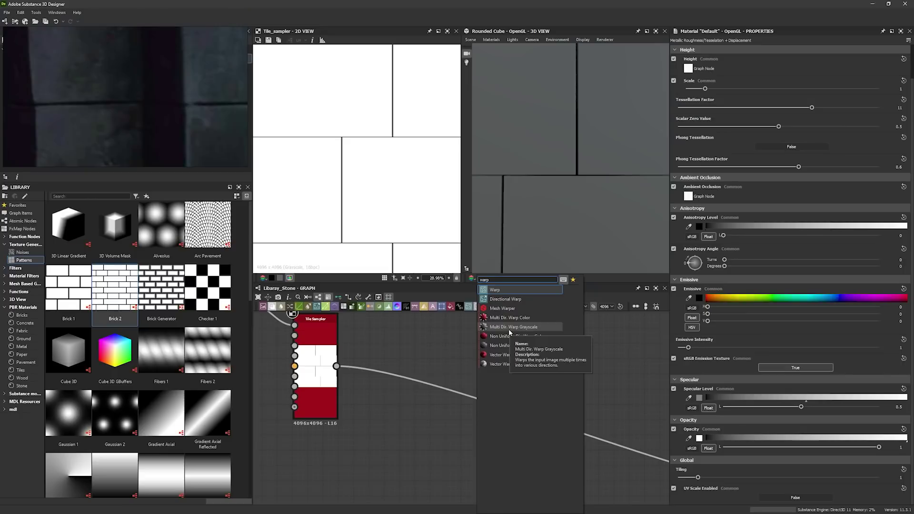
pyautogui.click(509, 330)
pyautogui.moveTo(486, 367); pyautogui.dragTo(456, 415)
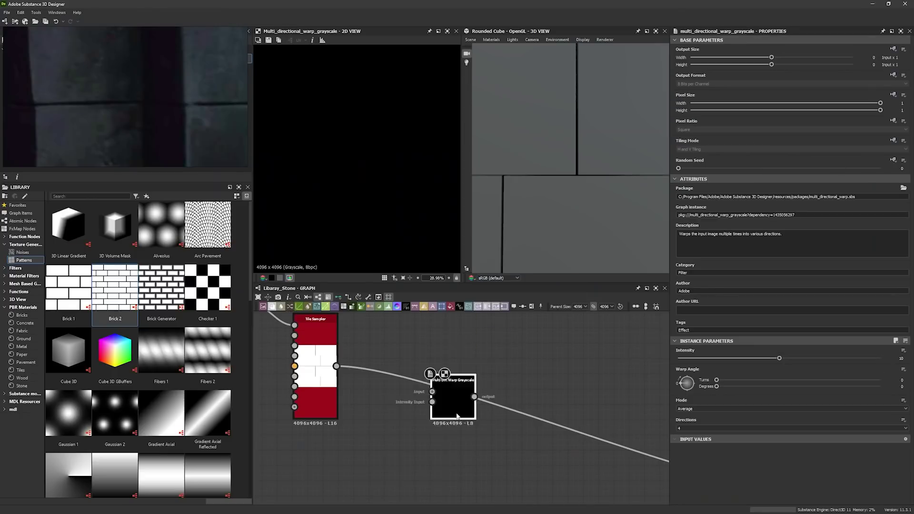
pyautogui.moveTo(511, 398); pyautogui.dragTo(514, 387, button='middle')
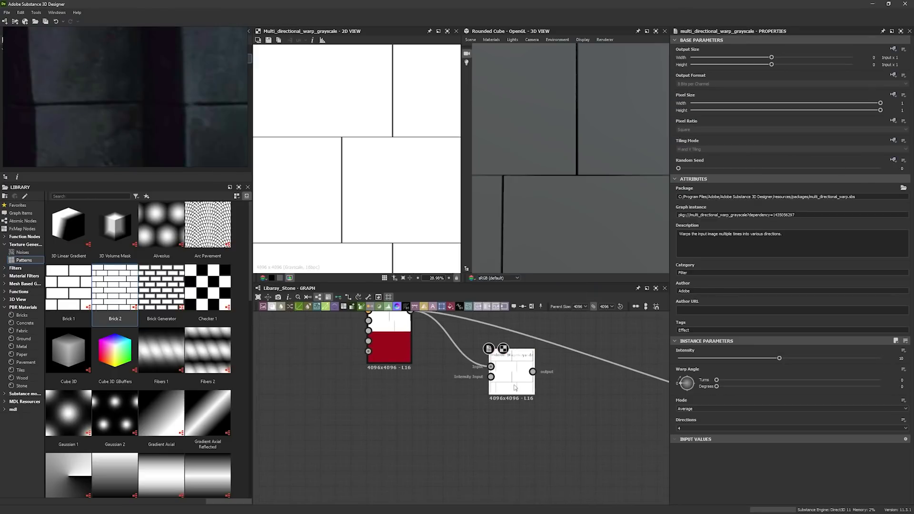
pyautogui.moveTo(514, 388); pyautogui.dragTo(515, 419)
# Add a Clouds 2 noise softened by a Blur HQ Grayscale and connect it to the warp's intensity input.
pyautogui.scroll(-15, 174, 349)
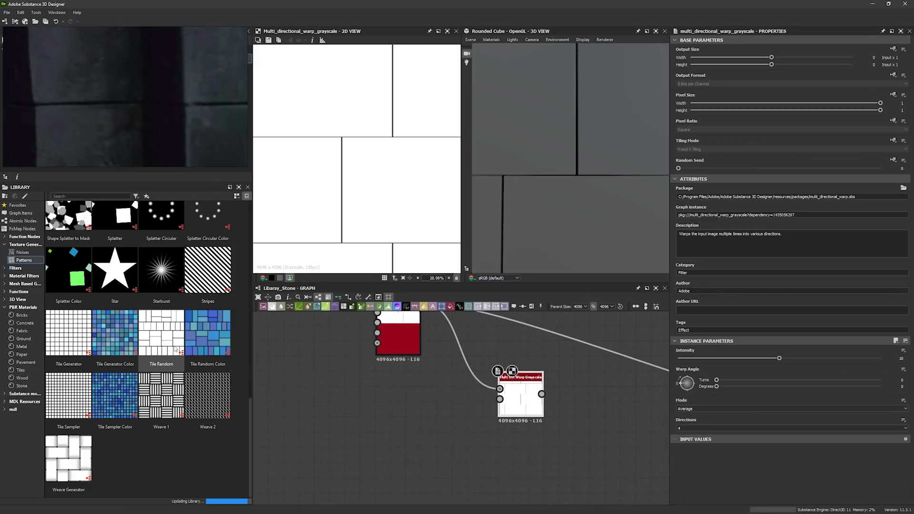
pyautogui.scroll(10, 175, 349)
pyautogui.click(23, 252)
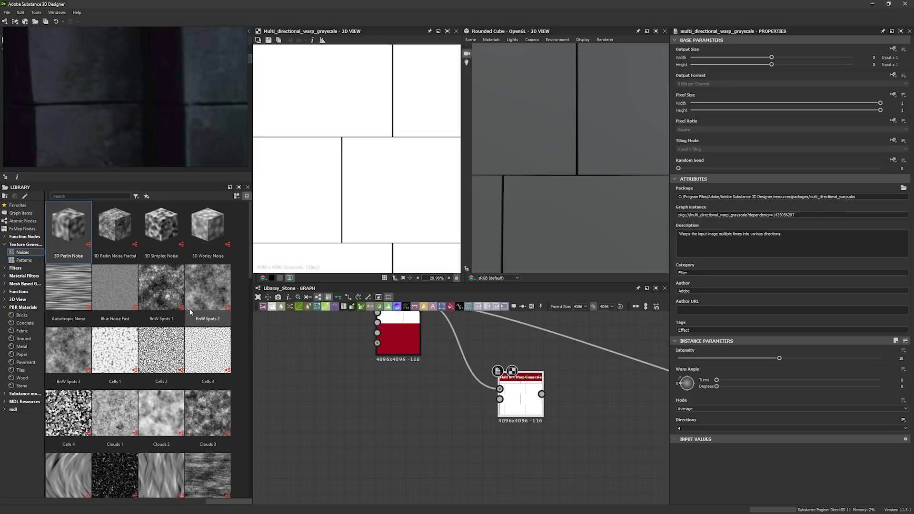
pyautogui.scroll(-3, 190, 313)
pyautogui.scroll(3, 157, 416)
pyautogui.moveTo(158, 415); pyautogui.dragTo(349, 434)
pyautogui.press('space')
pyautogui.write('blur')
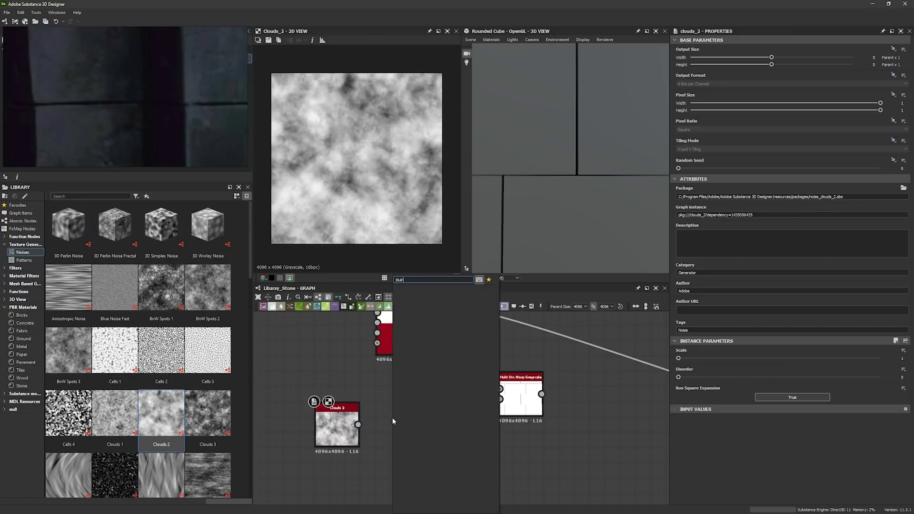
pyautogui.press('Return')
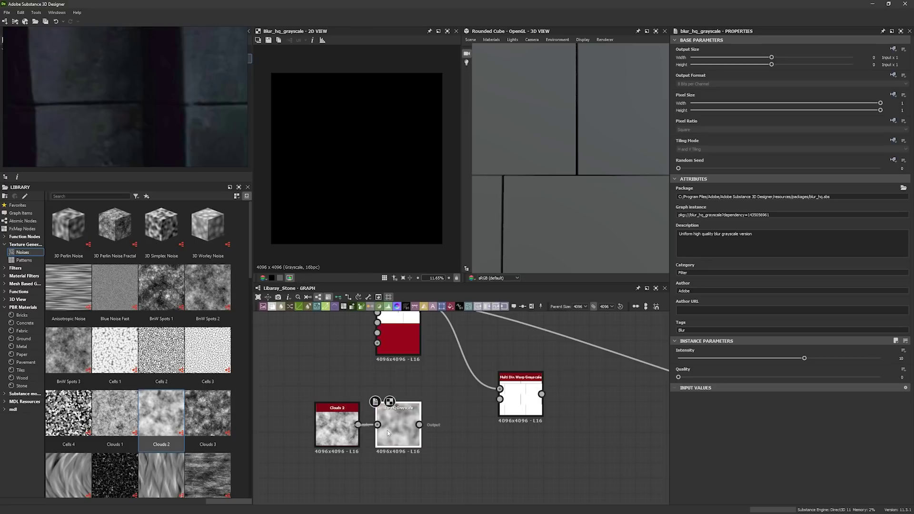
pyautogui.moveTo(419, 425); pyautogui.dragTo(500, 399)
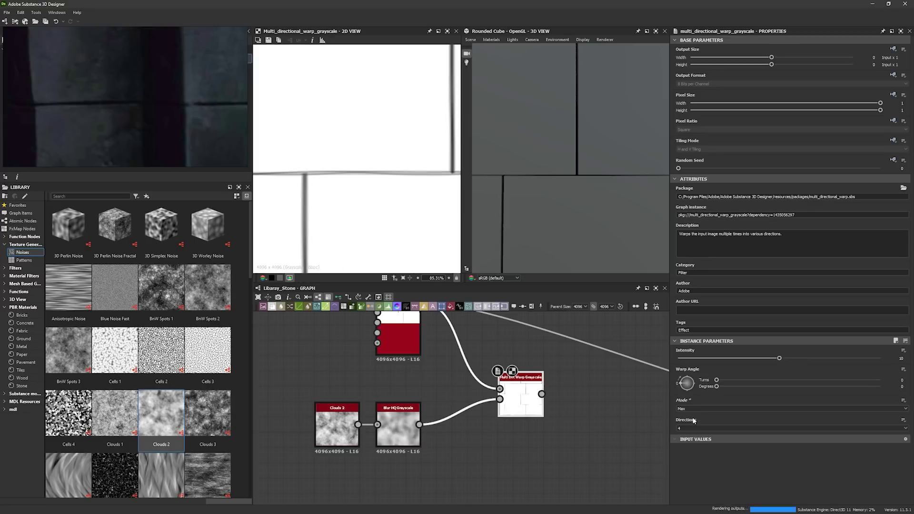
# Try the warp's blending modes, keep Max, set its Intensity to about 6.31, and check the seams on the cube.
pyautogui.click(693, 410)
pyautogui.click(695, 422)
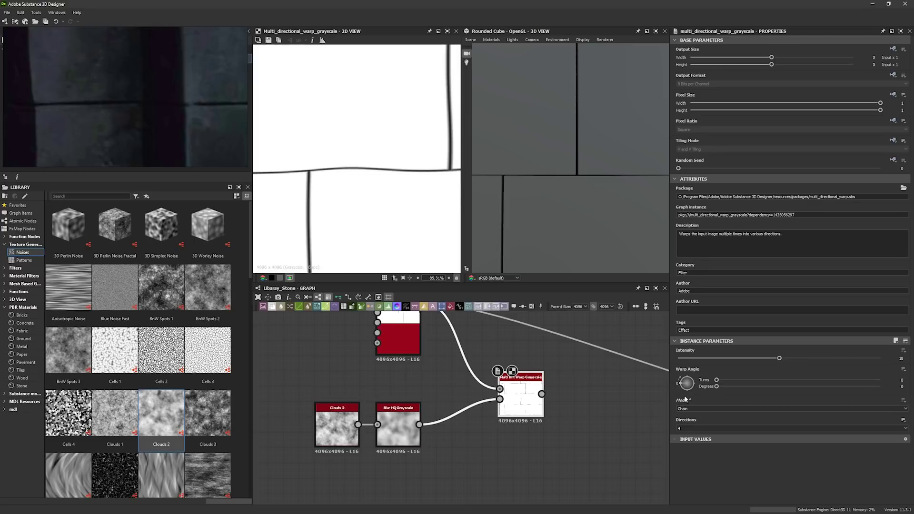
pyautogui.scroll(-5, 450, 189)
pyautogui.scroll(3, 412, 120)
pyautogui.click(683, 409)
pyautogui.click(682, 384)
pyautogui.click(718, 359)
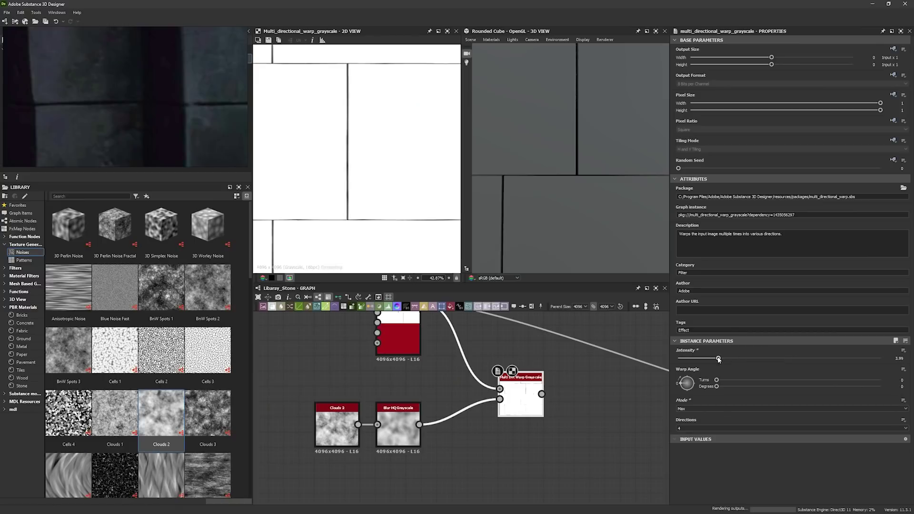
pyautogui.moveTo(688, 359); pyautogui.dragTo(742, 359)
pyautogui.scroll(1, 362, 181)
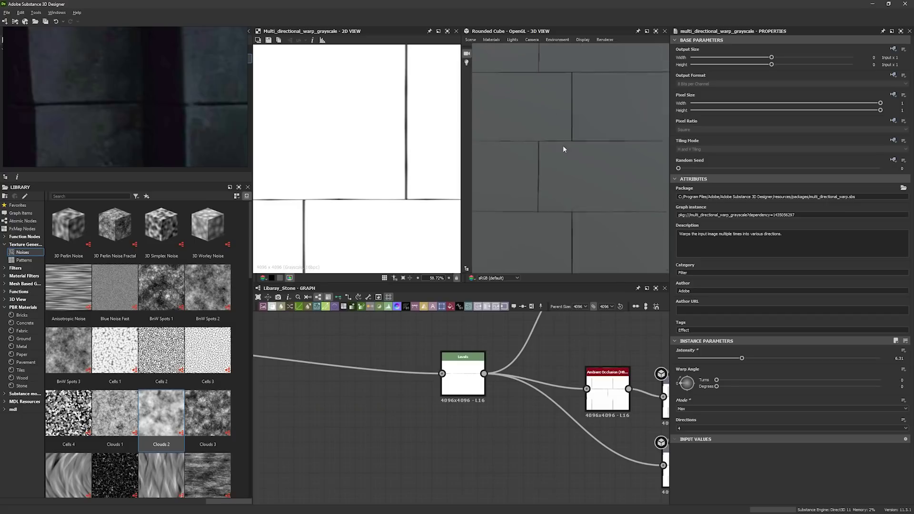
pyautogui.moveTo(563, 149); pyautogui.dragTo(606, 183)
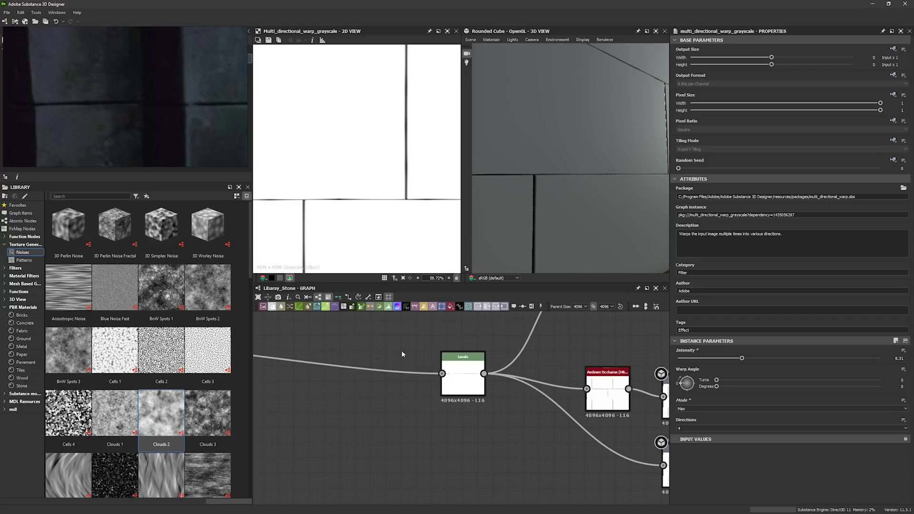
# Add a Slope Blur Grayscale node and connect the warp's output to its grayscale input.
pyautogui.moveTo(282, 361); pyautogui.dragTo(479, 399, button='middle')
pyautogui.moveTo(480, 398); pyautogui.dragTo(608, 380, button='middle')
pyautogui.press('space')
pyautogui.write('slope')
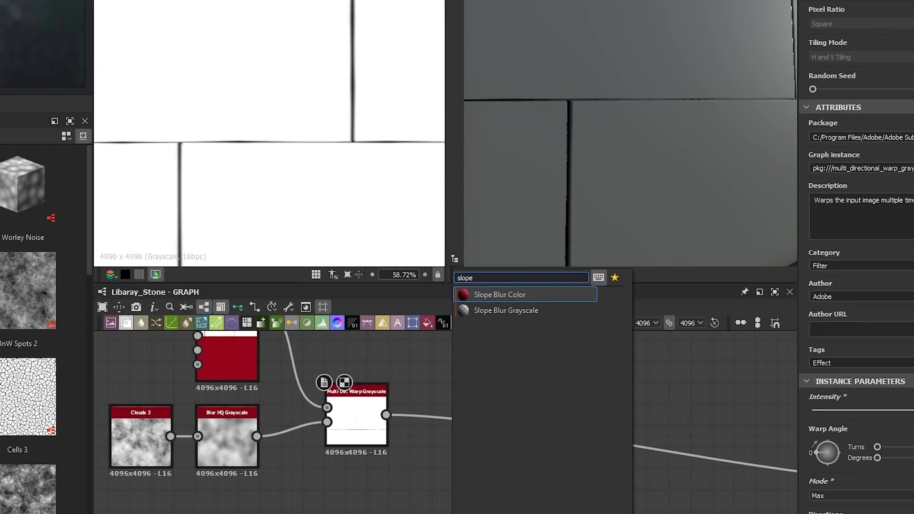
pyautogui.press('Down')
pyautogui.press('Return')
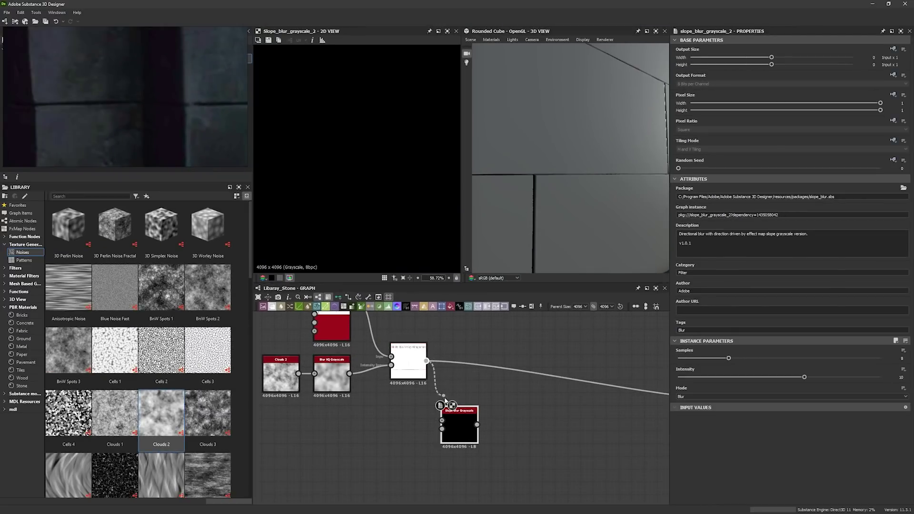
pyautogui.moveTo(451, 427); pyautogui.dragTo(474, 426)
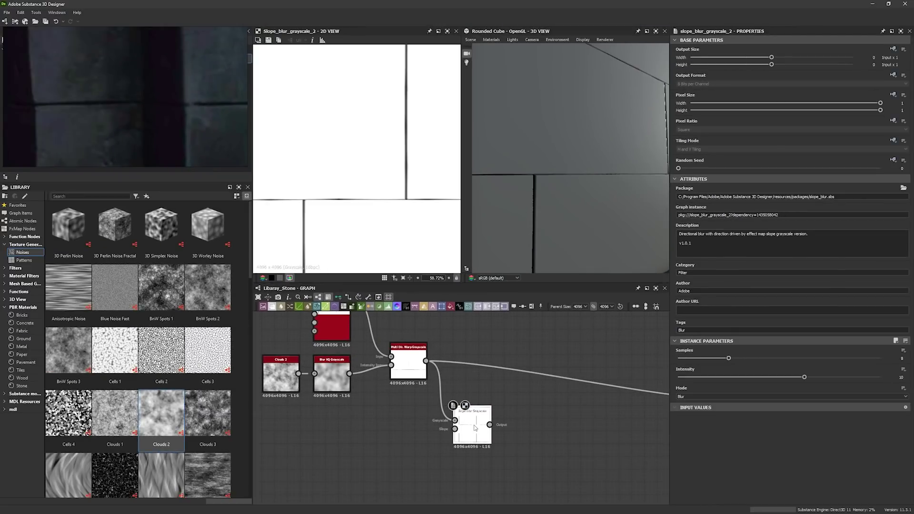
pyautogui.moveTo(419, 459); pyautogui.dragTo(416, 451, button='middle')
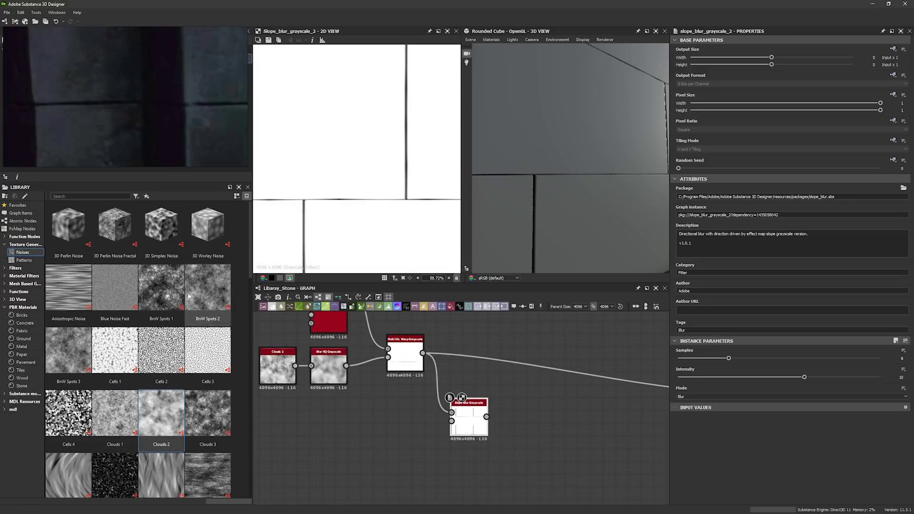
# Add Cells 1, Clouds 3 and Clouds 1 noises, compare them as the Slope Blur's slope input, and keep Clouds 1 connected.
pyautogui.moveTo(115, 350); pyautogui.dragTo(354, 452)
pyautogui.moveTo(415, 478); pyautogui.dragTo(387, 439, button='middle')
pyautogui.moveTo(328, 432); pyautogui.dragTo(358, 459)
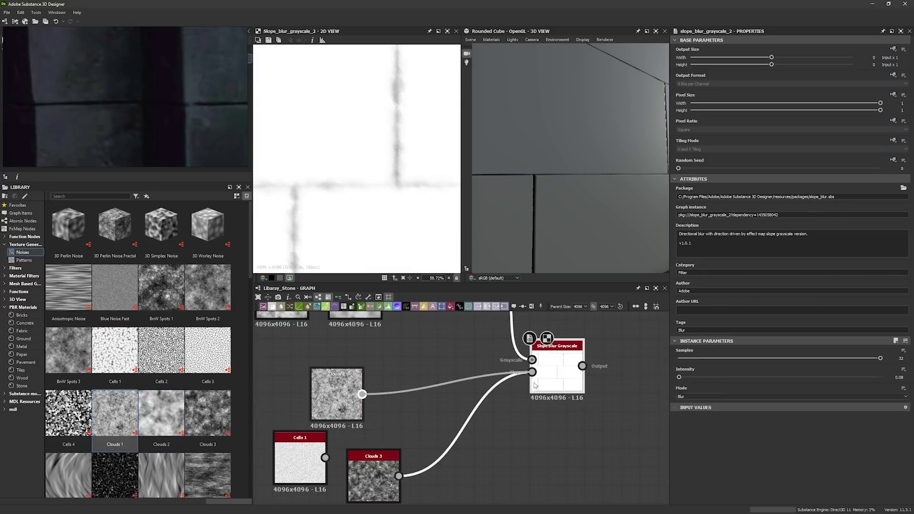
pyautogui.moveTo(535, 384); pyautogui.dragTo(534, 382)
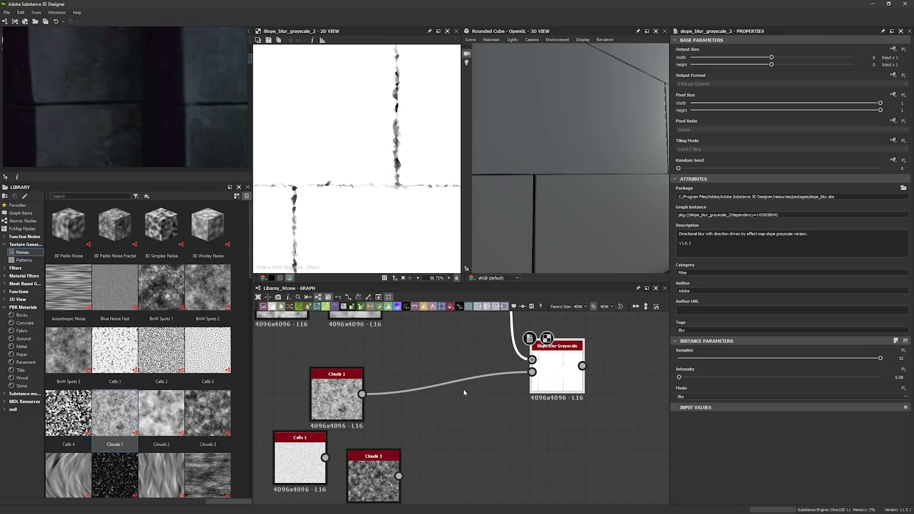
pyautogui.moveTo(325, 457); pyautogui.dragTo(532, 375)
pyautogui.moveTo(363, 394); pyautogui.dragTo(532, 373)
pyautogui.click(337, 395)
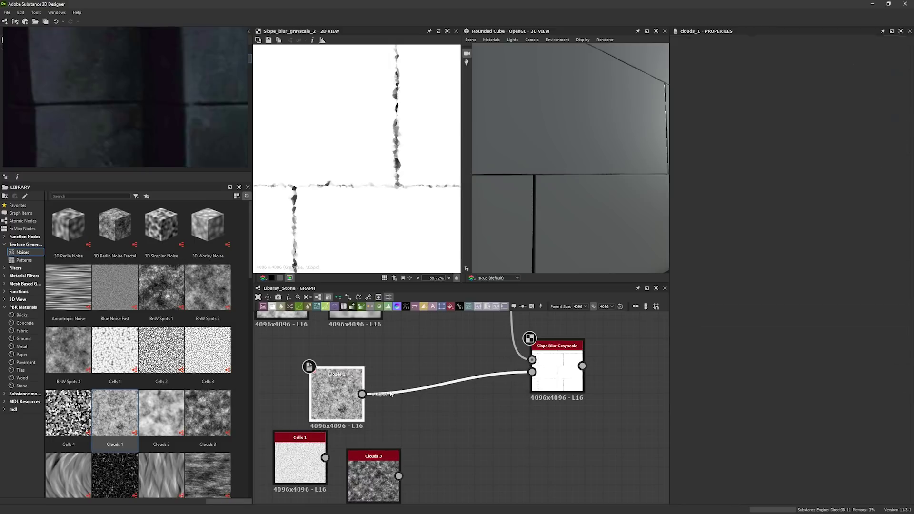
# Set the Slope Blur's Intensity to 0.03 and compare the Min and Max modes before returning it to Blur.
pyautogui.moveTo(679, 377)
pyautogui.mouseDown()
pyautogui.moveTo(705, 377)
pyautogui.moveTo(694, 377)
pyautogui.moveTo(706, 358)
pyautogui.moveTo(678, 377)
pyautogui.mouseUp()
pyautogui.click(557, 372)
pyautogui.click(690, 396)
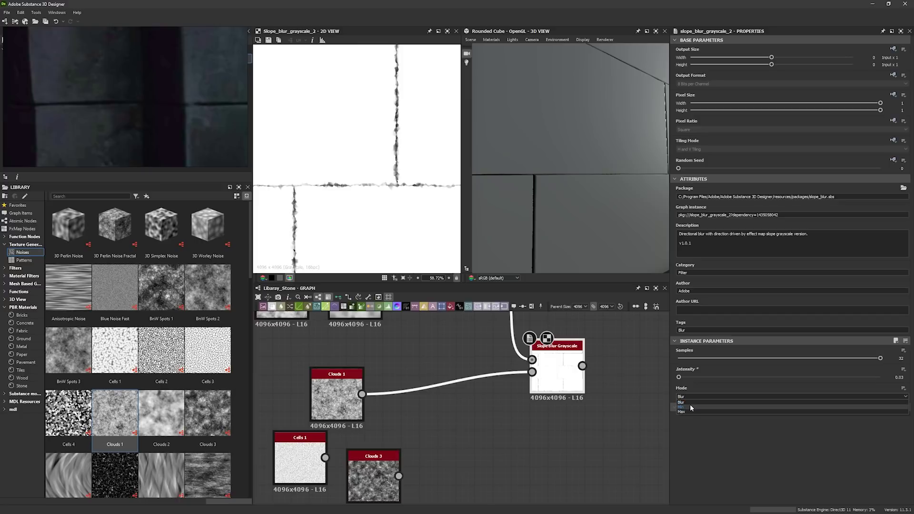
pyautogui.click(690, 404)
pyautogui.click(689, 397)
pyautogui.click(690, 411)
pyautogui.scroll(6, 399, 205)
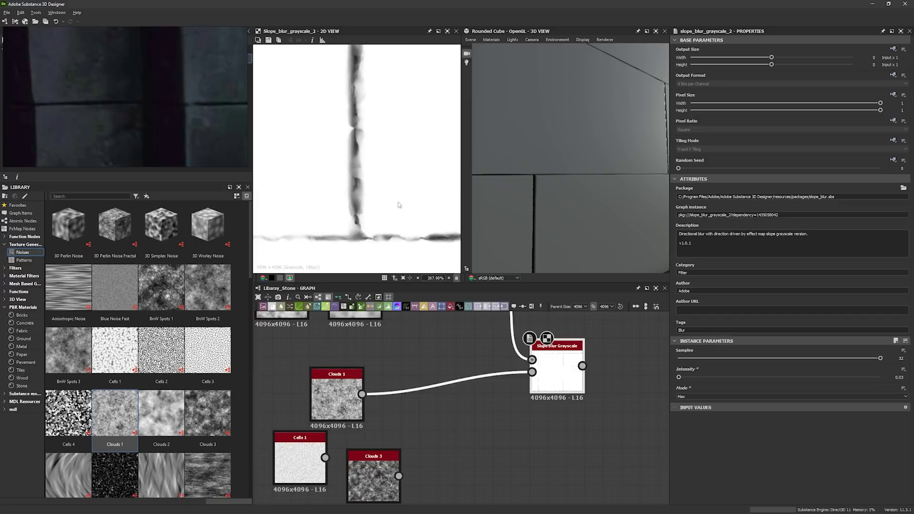
pyautogui.click(690, 397)
pyautogui.click(689, 404)
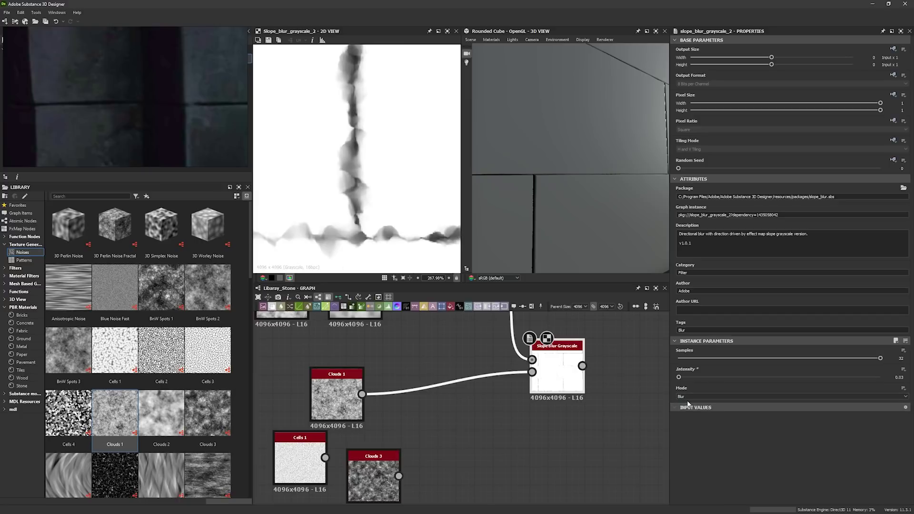
# Insert a Levels node between Clouds 1 and the Slope Blur, darkening the noise so only scattered patches affect the seams.
pyautogui.moveTo(360, 397); pyautogui.dragTo(323, 388)
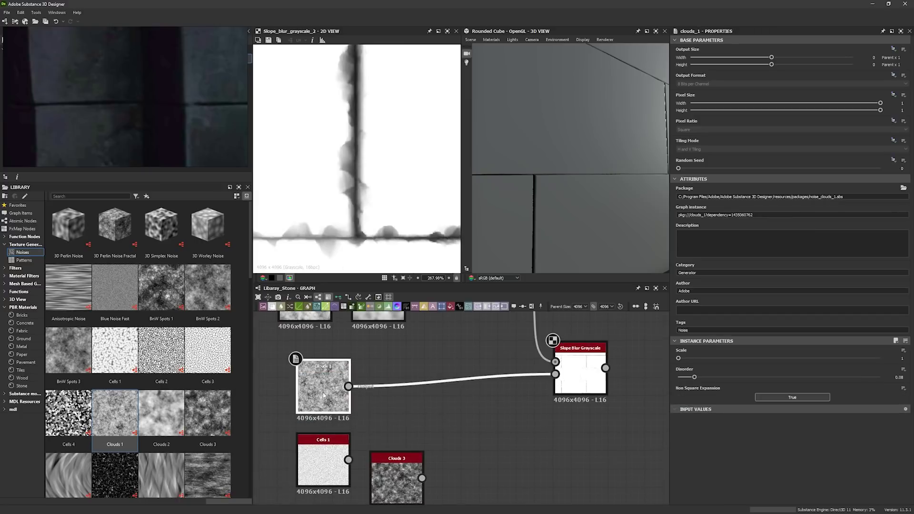
pyautogui.click(404, 366)
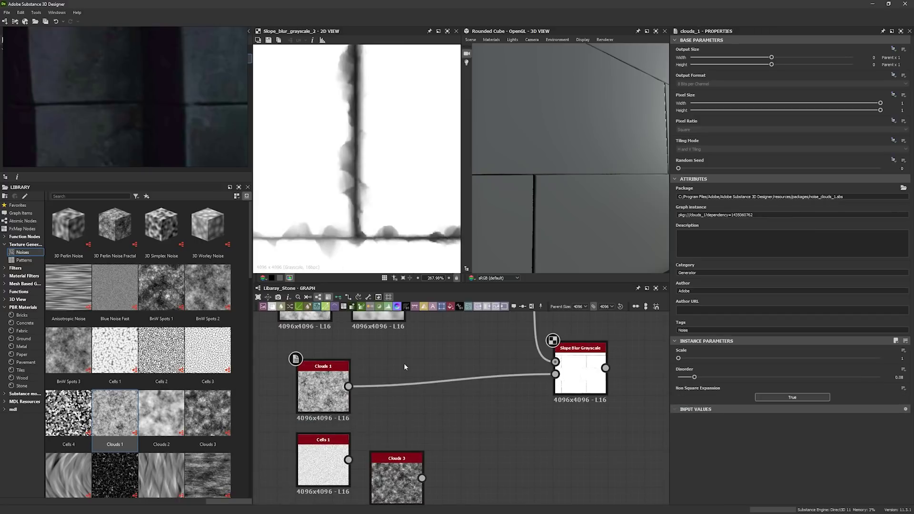
pyautogui.press('space')
pyautogui.click(423, 355)
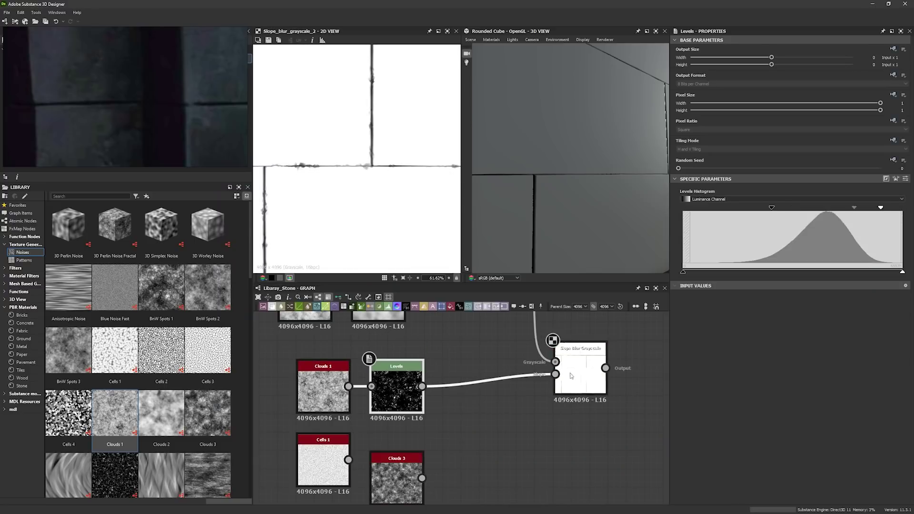
pyautogui.click(571, 375)
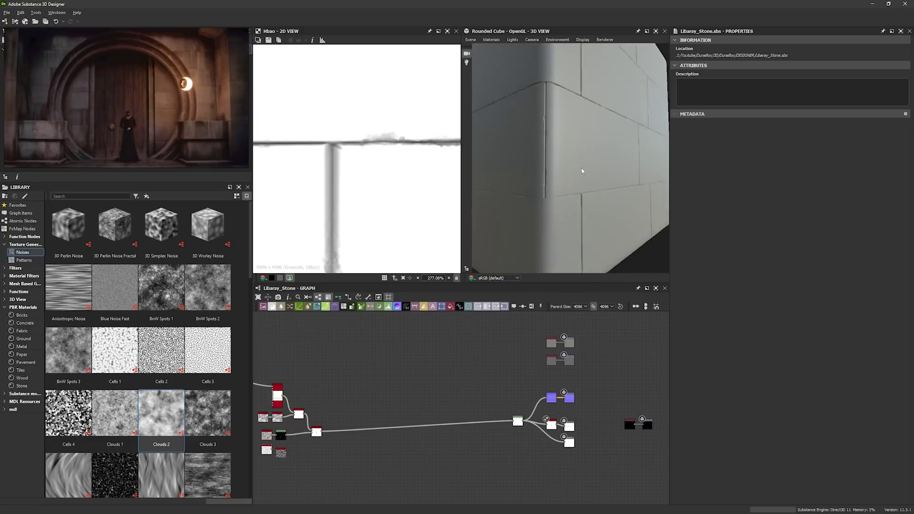
# Examine the stone wall's worn seams on the rounded cube and review the node chain that produces them.
pyautogui.moveTo(582, 171); pyautogui.dragTo(563, 174)
pyautogui.scroll(5, 333, 426)
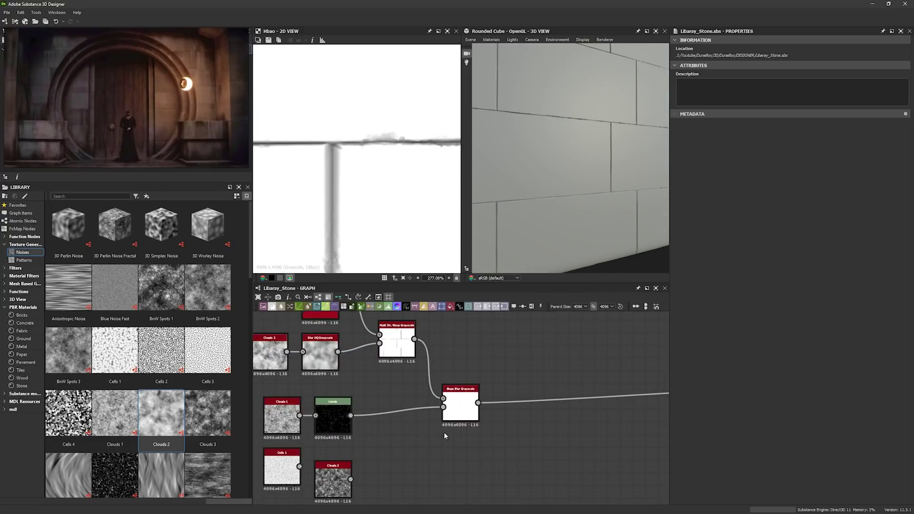
pyautogui.scroll(-5, 449, 364)
pyautogui.moveTo(511, 372); pyautogui.dragTo(392, 430, button='middle')
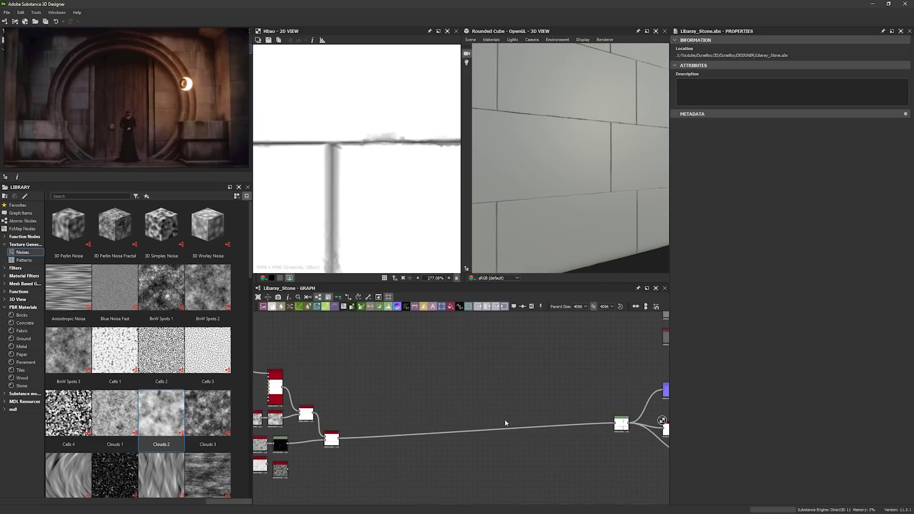
pyautogui.moveTo(361, 400); pyautogui.dragTo(428, 390, button='middle')
pyautogui.scroll(3, 427, 390)
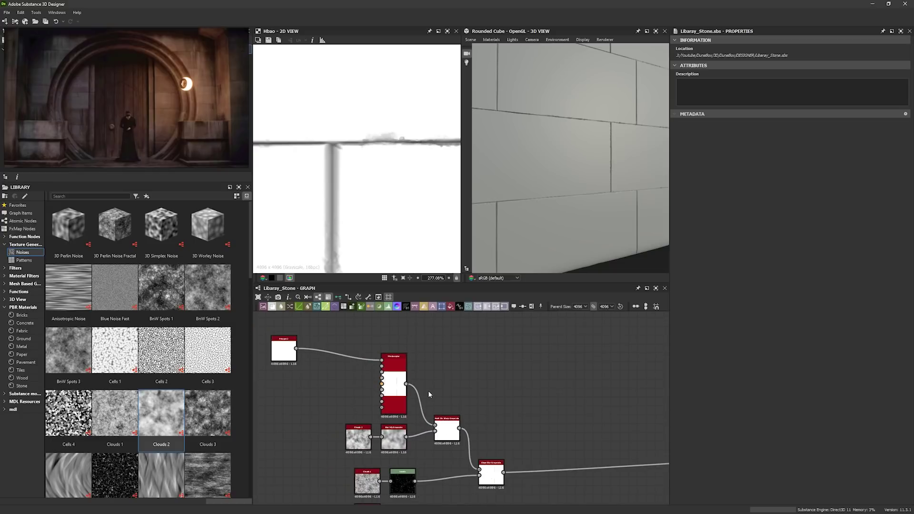
pyautogui.moveTo(434, 453); pyautogui.dragTo(435, 426, button='middle')
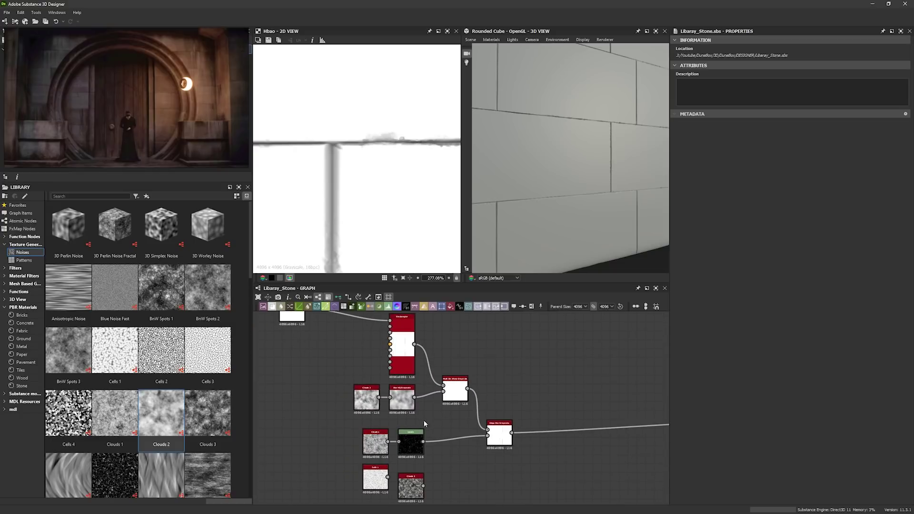
# Move the warp and Slope Blur nodes with their noise inputs to a spot below the Tile Sampler.
pyautogui.scroll(-3, 404, 418)
pyautogui.moveTo(428, 442); pyautogui.dragTo(361, 407)
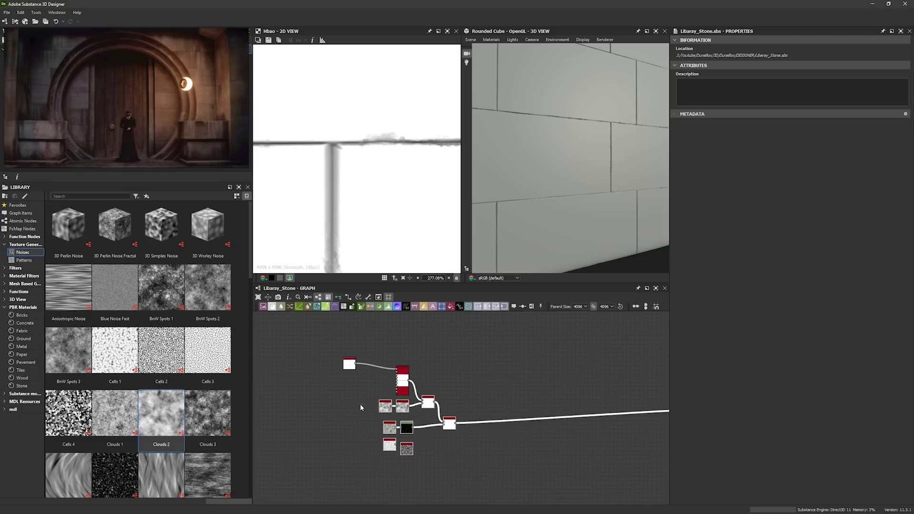
pyautogui.moveTo(431, 405); pyautogui.dragTo(415, 461)
pyautogui.moveTo(439, 461); pyautogui.dragTo(431, 414, button='middle')
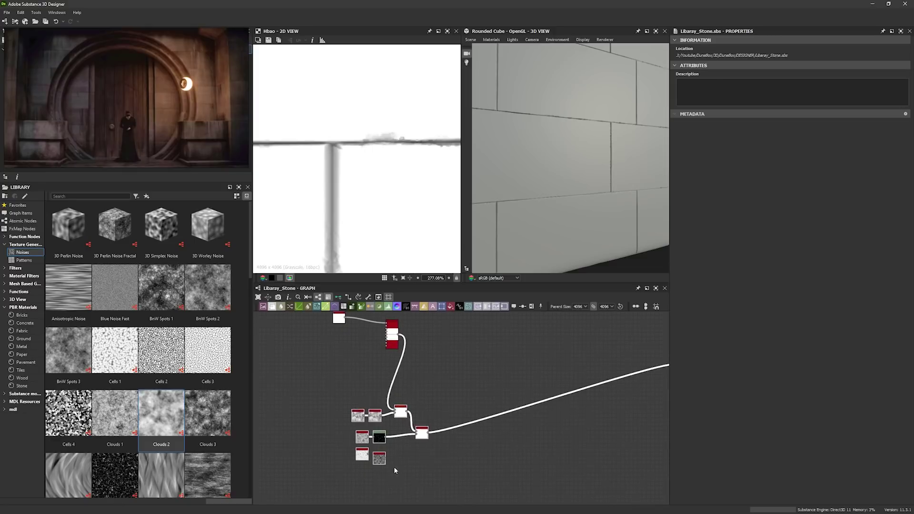
# Delete the unused Cells 1 and Clouds 3 noise nodes.
pyautogui.click(393, 466)
pyautogui.scroll(5, 353, 457)
pyautogui.moveTo(332, 444); pyautogui.dragTo(464, 478)
pyautogui.press('Delete')
# Arrange the Clouds 1 and Levels nodes beneath the warp's noise nodes and move the Tile Sampler close beside its polygon input.
pyautogui.moveTo(472, 424); pyautogui.dragTo(463, 463, button='middle')
pyautogui.moveTo(328, 421); pyautogui.dragTo(409, 427)
pyautogui.click(510, 413)
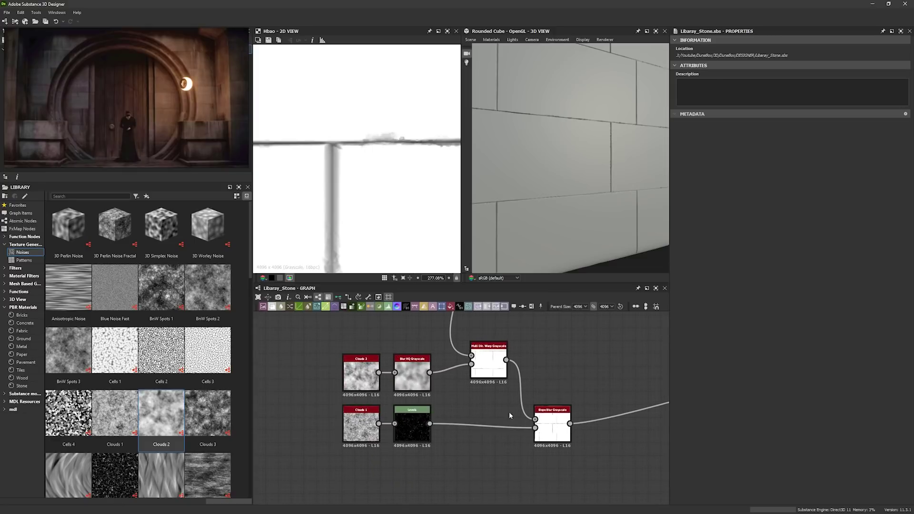
pyautogui.moveTo(363, 335); pyautogui.dragTo(369, 362)
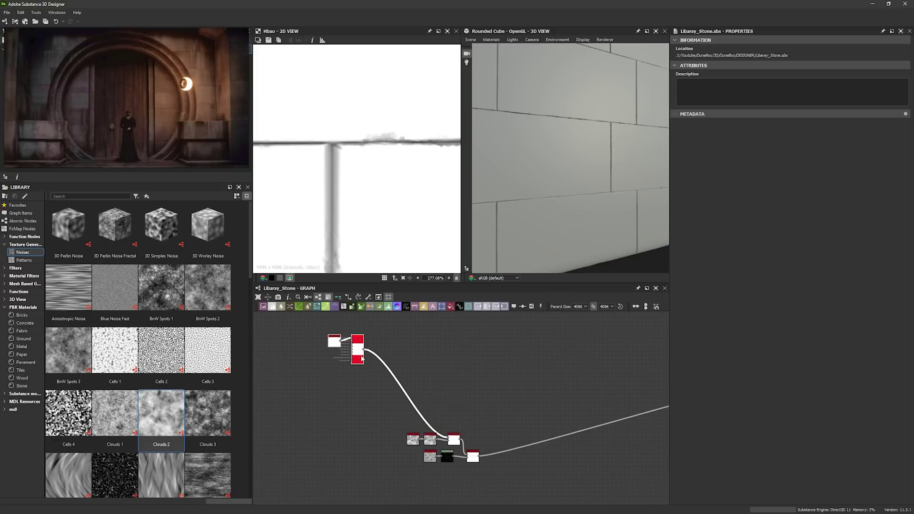
# Duplicate the Tile Sampler below the original and expose the copy's X Amount and Y Amount as new graph inputs.
pyautogui.moveTo(387, 334); pyautogui.dragTo(450, 367, button='middle')
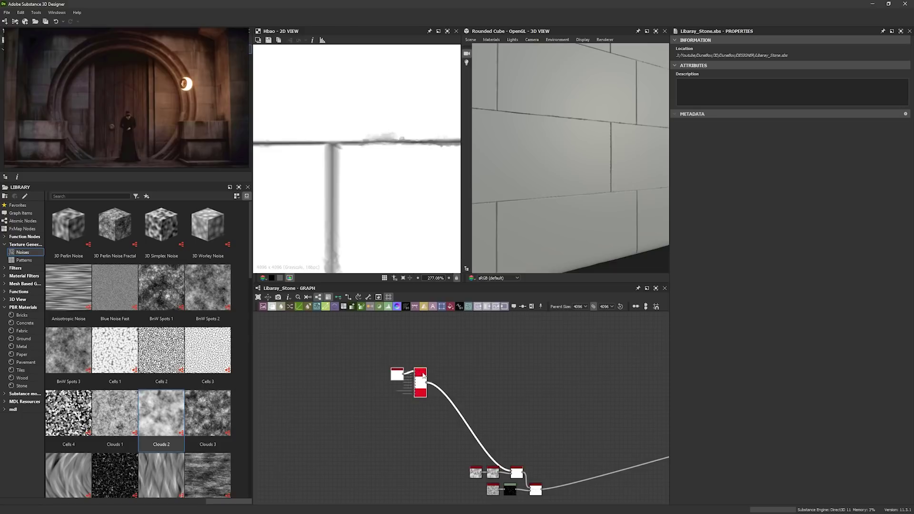
pyautogui.scroll(-10, 383, 178)
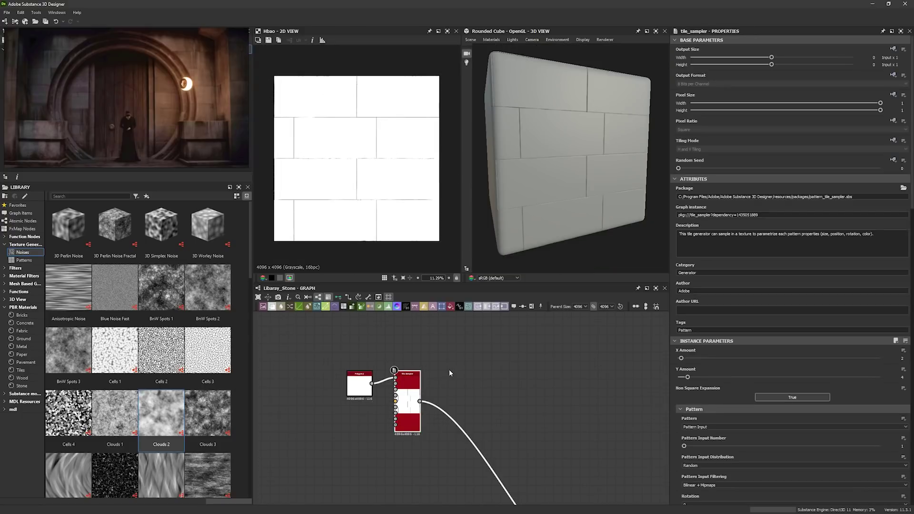
pyautogui.hotkey('ctrl', 'd')
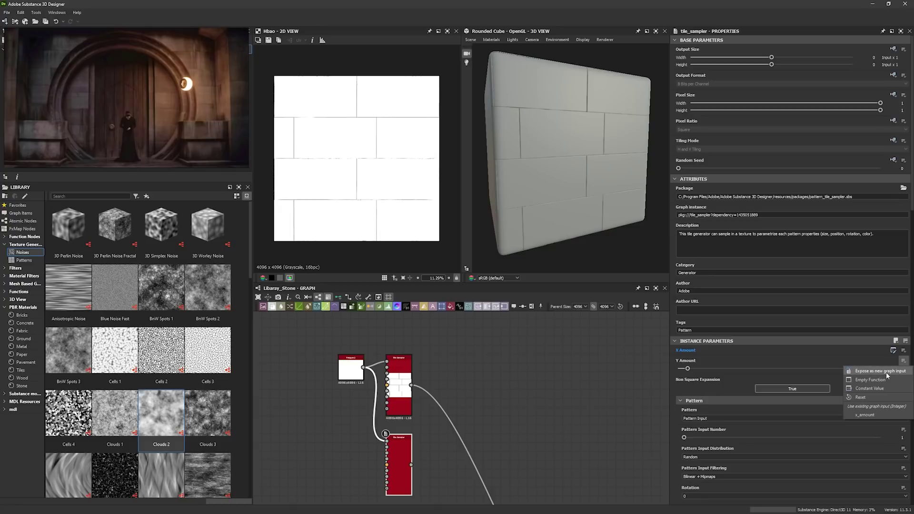
pyautogui.click(871, 373)
# Link the original Tile Sampler's X Amount and Y Amount to the existing x_amount and y_amount graph inputs.
pyautogui.click(493, 310)
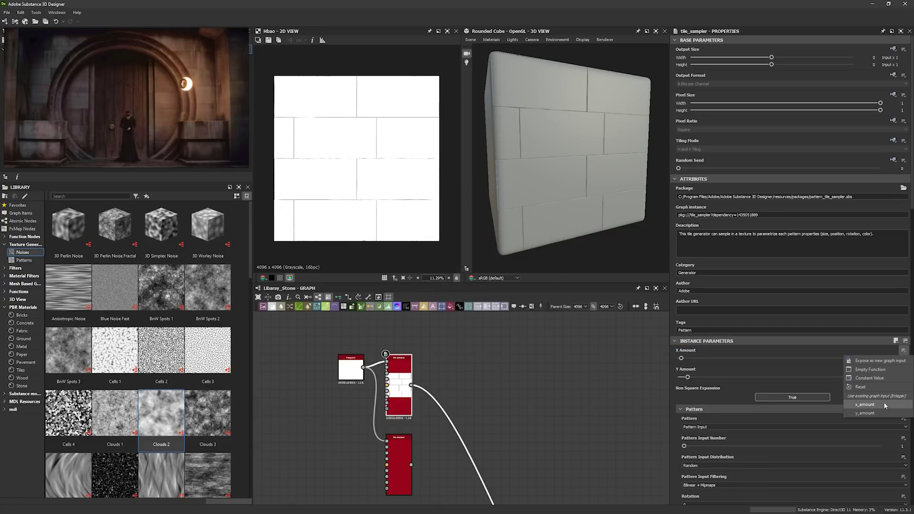
pyautogui.click(884, 405)
pyautogui.click(903, 361)
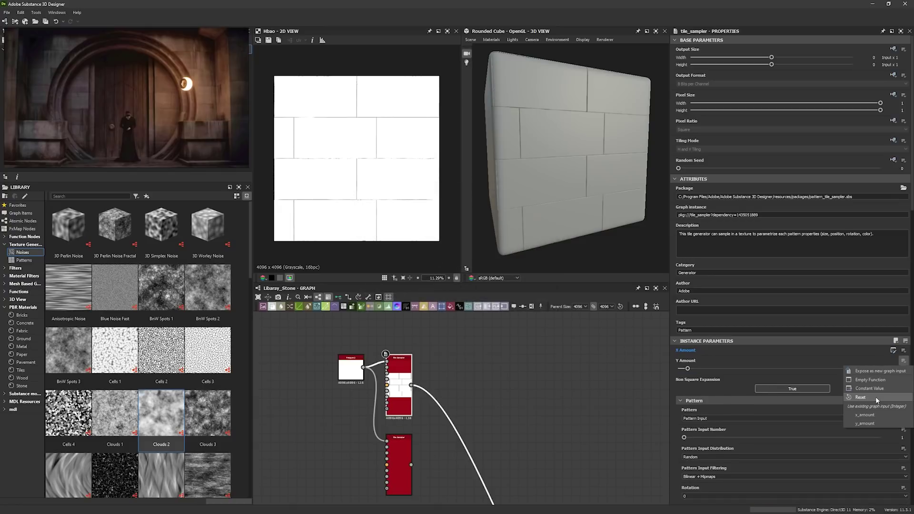
pyautogui.click(872, 424)
# Raise Color Random on the duplicated Tile Sampler for varied block greys and set its Random Seed to 4.
pyautogui.moveTo(419, 419); pyautogui.dragTo(396, 399, button='middle')
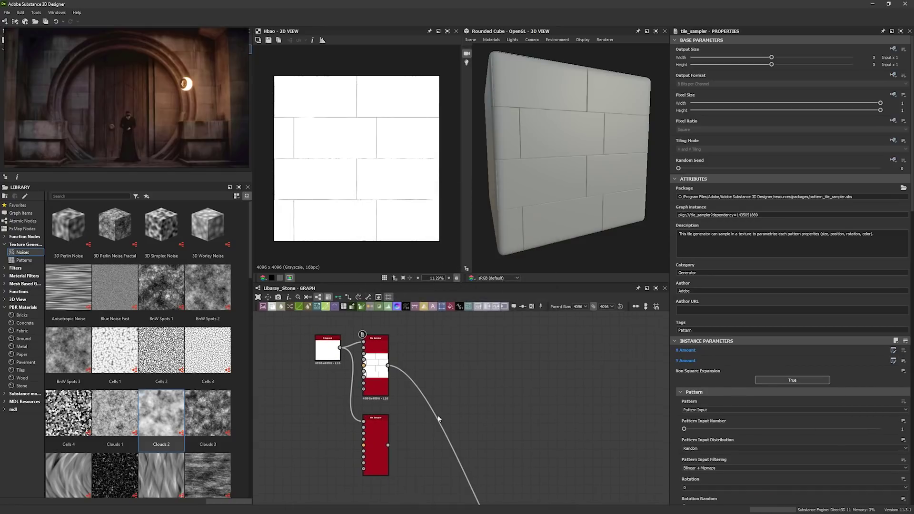
pyautogui.doubleClick(379, 428)
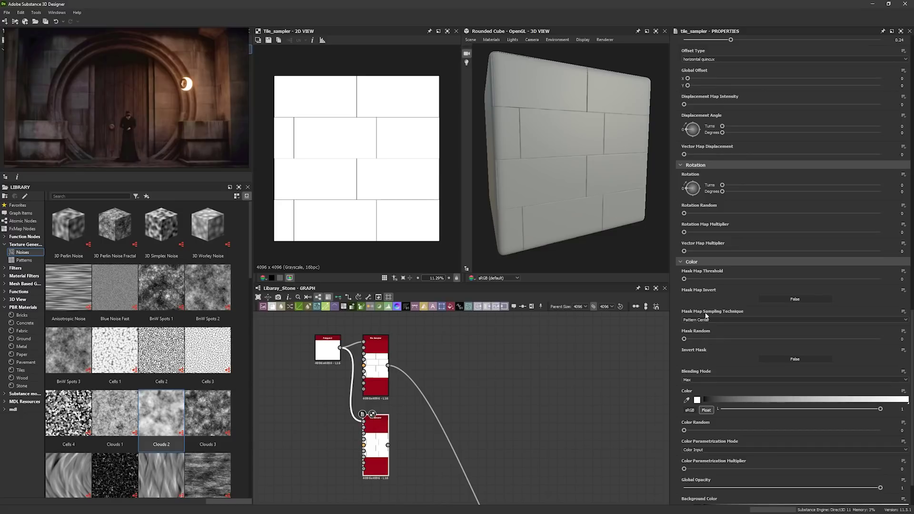
pyautogui.moveTo(711, 431); pyautogui.dragTo(740, 429)
# Add a Blend node combining the Slope Blur result with the duplicated Tile Sampler's random greys.
pyautogui.press('space')
pyautogui.write('blend')
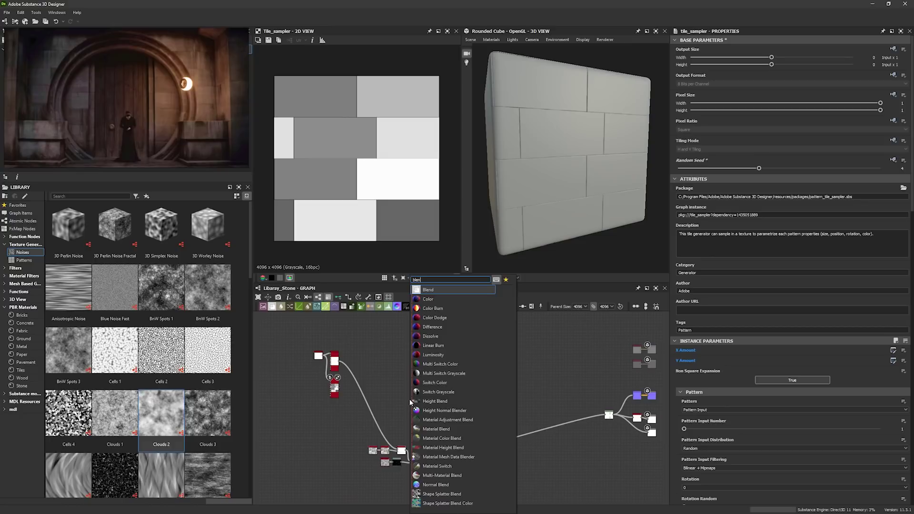
pyautogui.press('Return')
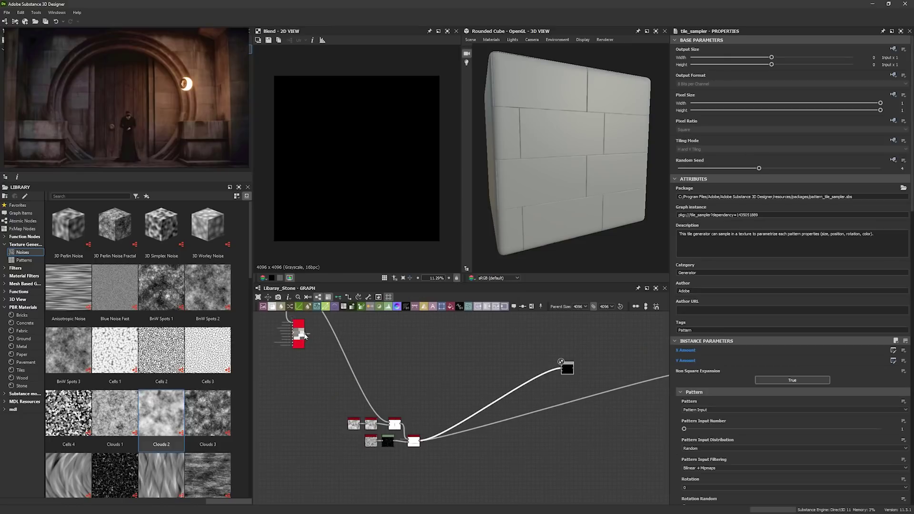
pyautogui.moveTo(305, 335); pyautogui.dragTo(567, 368)
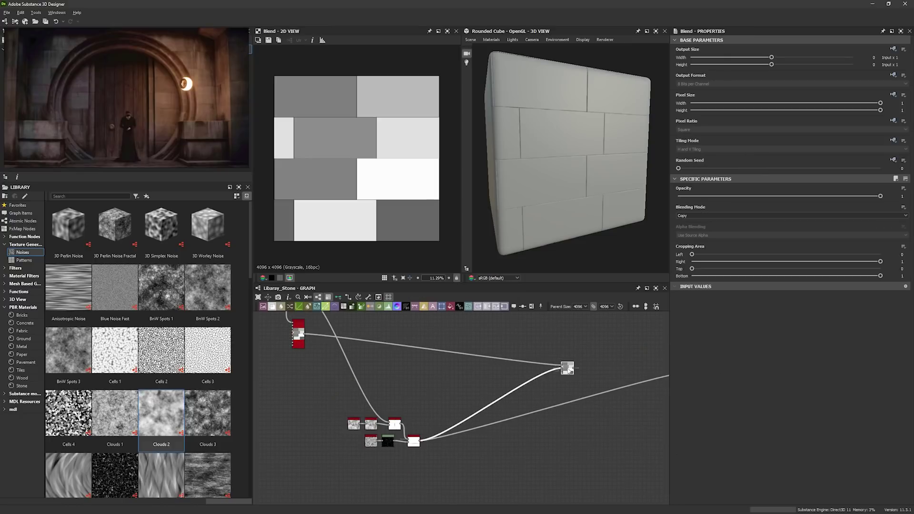
# Set the Blend to Multiply with opacity 0.39, feed it into the output chain and inspect the 3D blocks.
pyautogui.scroll(10, 381, 195)
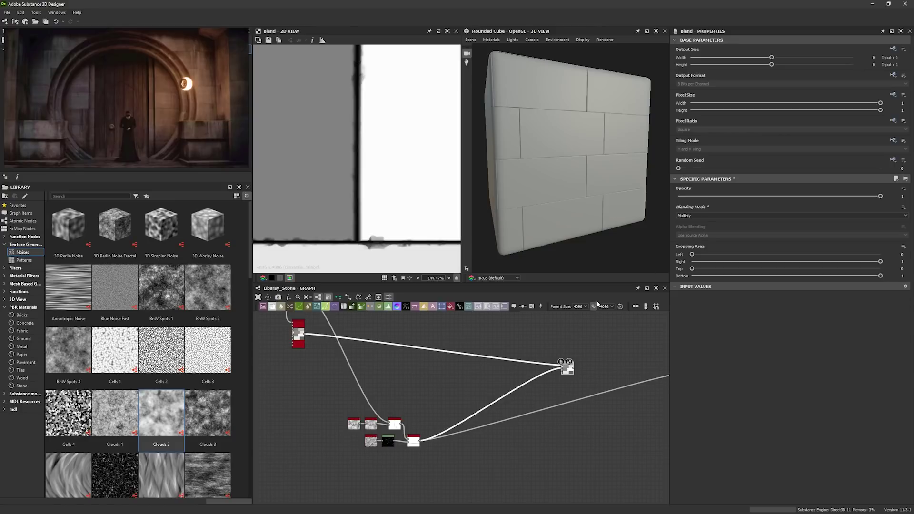
pyautogui.moveTo(700, 196); pyautogui.dragTo(658, 198)
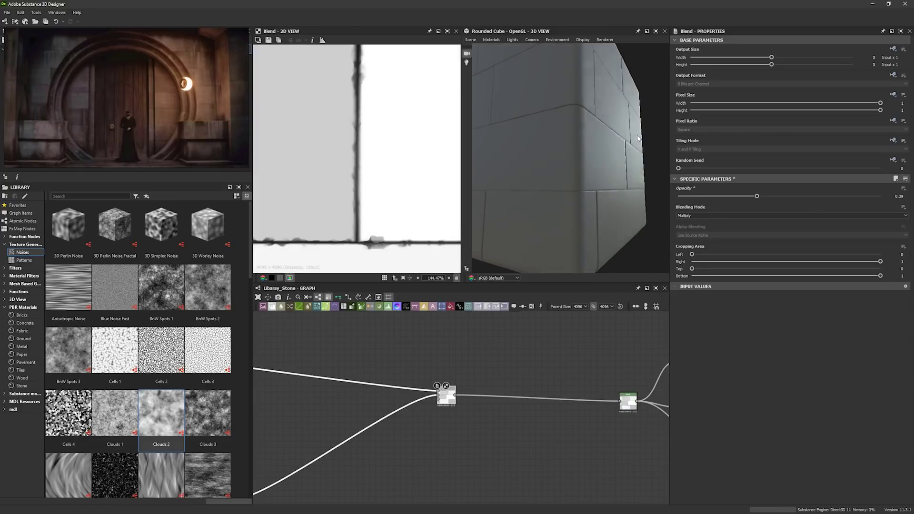
pyautogui.moveTo(633, 138); pyautogui.dragTo(576, 179)
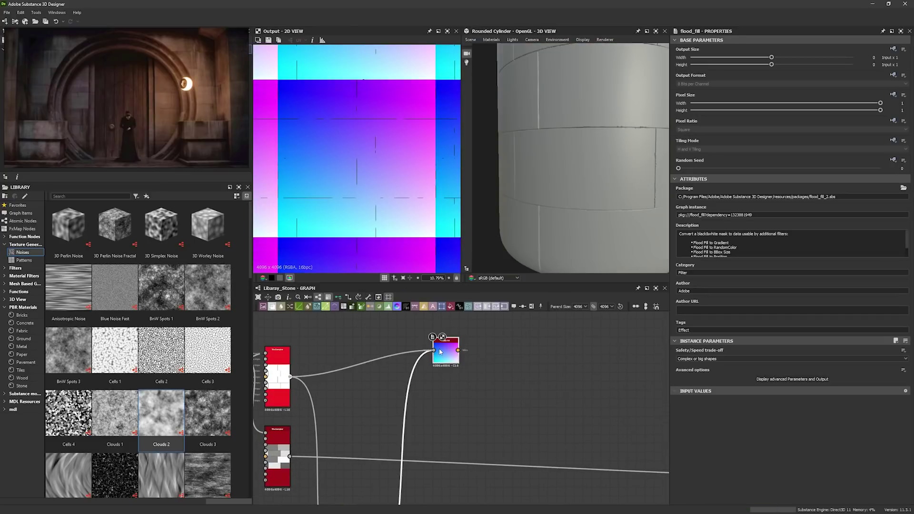
# Connect the Flood Fill to the original Tile Sampler and add a Flood Fill to Gradient node after it.
pyautogui.moveTo(440, 352); pyautogui.dragTo(440, 352)
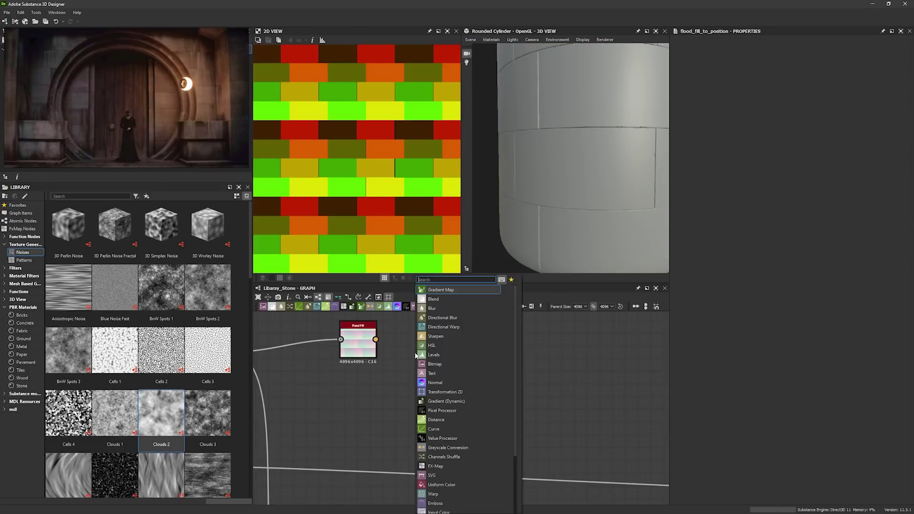
pyautogui.write('flood fill')
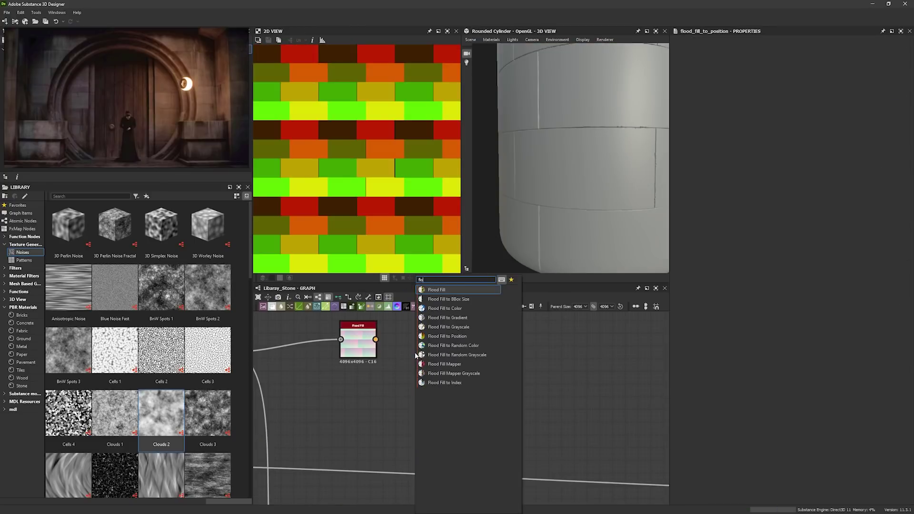
pyautogui.click(473, 326)
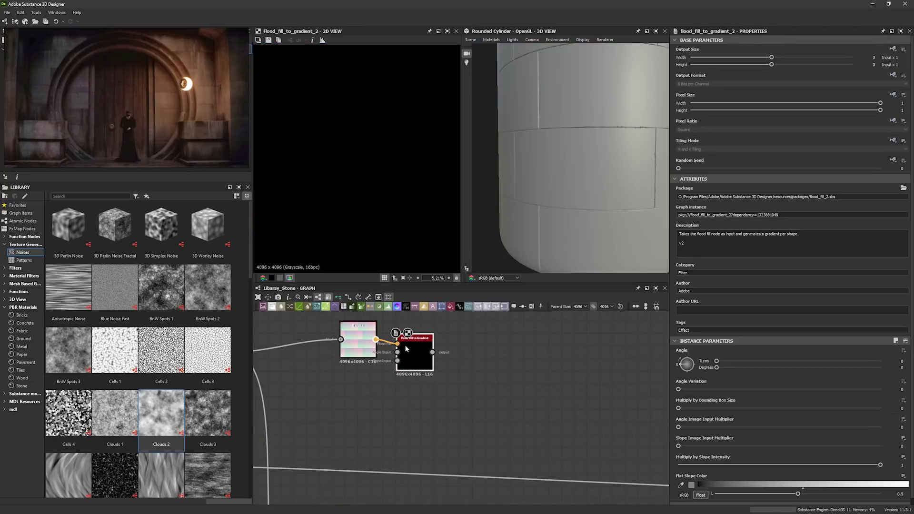
pyautogui.moveTo(410, 349); pyautogui.dragTo(427, 351)
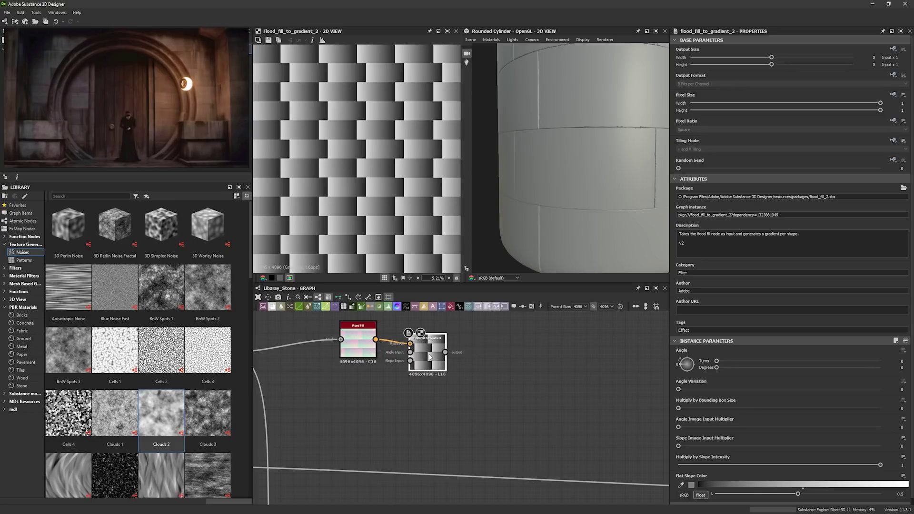
# Set the gradient node's Angle Variation to 1, Slope Image Input Multiplier to 0.46 and Multiply by Slope Intensity to 0.
pyautogui.moveTo(716, 361); pyautogui.dragTo(881, 389)
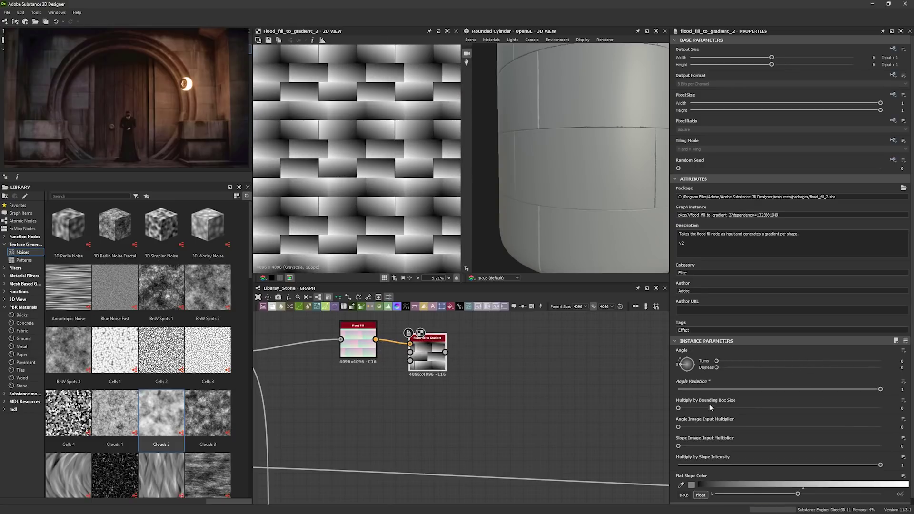
pyautogui.moveTo(710, 408); pyautogui.dragTo(771, 447)
pyautogui.moveTo(881, 465); pyautogui.dragTo(678, 465)
pyautogui.moveTo(428, 363); pyautogui.dragTo(415, 350)
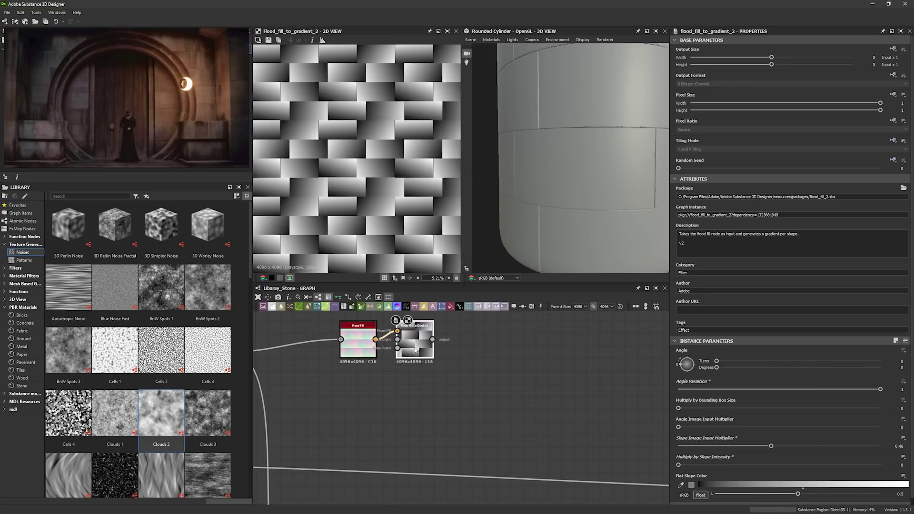
# Replace the random greys in the Multiply Blend with the Flood Fill to Gradient output and set its opacity to 0.47.
pyautogui.scroll(-5, 432, 379)
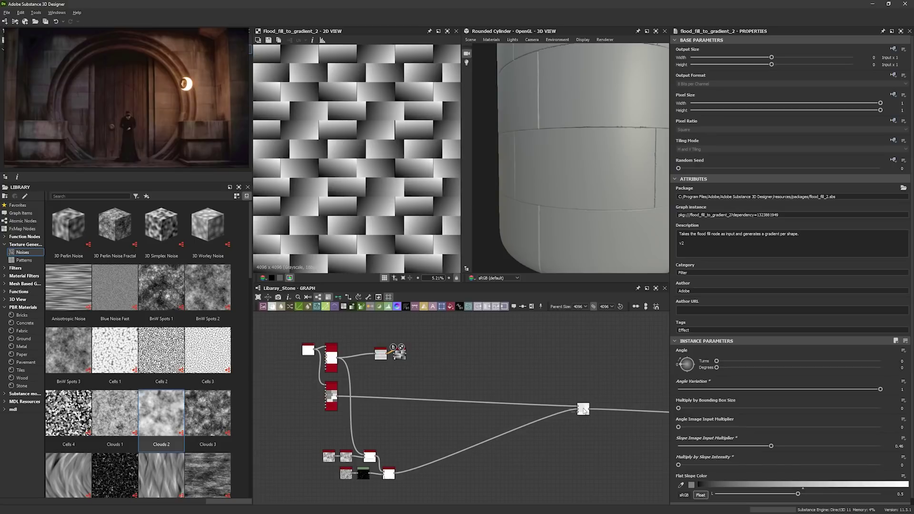
pyautogui.click(583, 410)
pyautogui.scroll(2, 584, 410)
pyautogui.moveTo(723, 196); pyautogui.dragTo(880, 196)
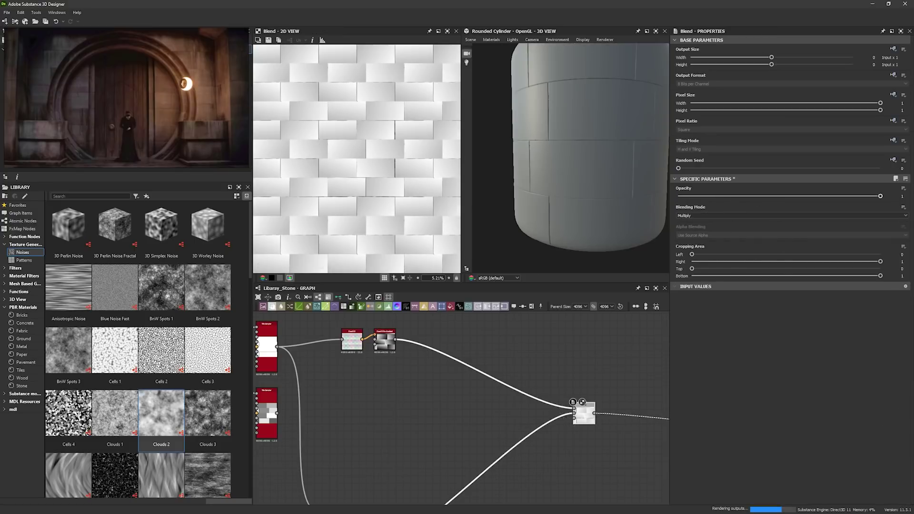
pyautogui.moveTo(615, 193)
pyautogui.mouseDown()
pyautogui.moveTo(582, 236)
pyautogui.moveTo(616, 219)
pyautogui.moveTo(674, 215)
pyautogui.moveTo(598, 188)
pyautogui.moveTo(649, 193)
pyautogui.moveTo(588, 186)
pyautogui.moveTo(652, 201)
pyautogui.moveTo(663, 234)
pyautogui.moveTo(624, 184)
pyautogui.moveTo(605, 188)
pyautogui.mouseUp()
pyautogui.moveTo(758, 197); pyautogui.dragTo(774, 196)
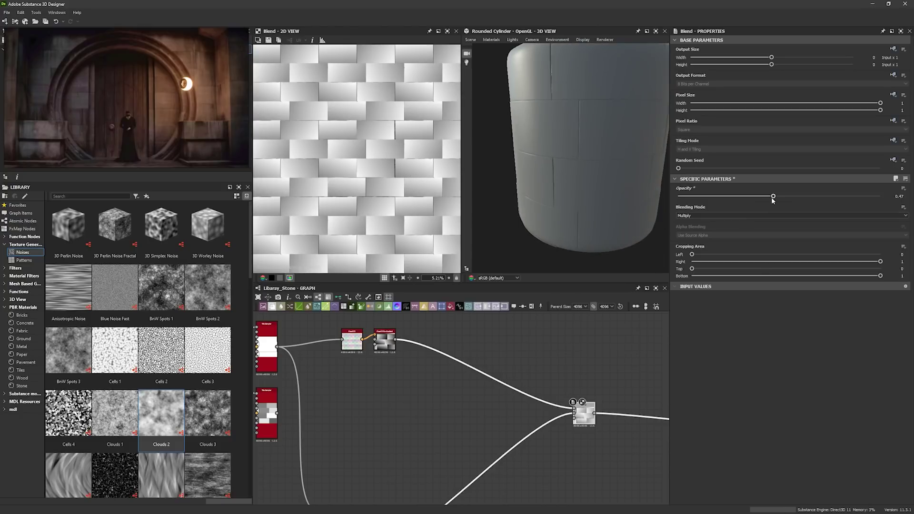
pyautogui.moveTo(633, 198); pyautogui.dragTo(611, 191)
# Add a Clouds 1 noise node in the empty area before the Multiply Blend and preview its pattern.
pyautogui.scroll(-5, 452, 386)
pyautogui.scroll(2, 446, 392)
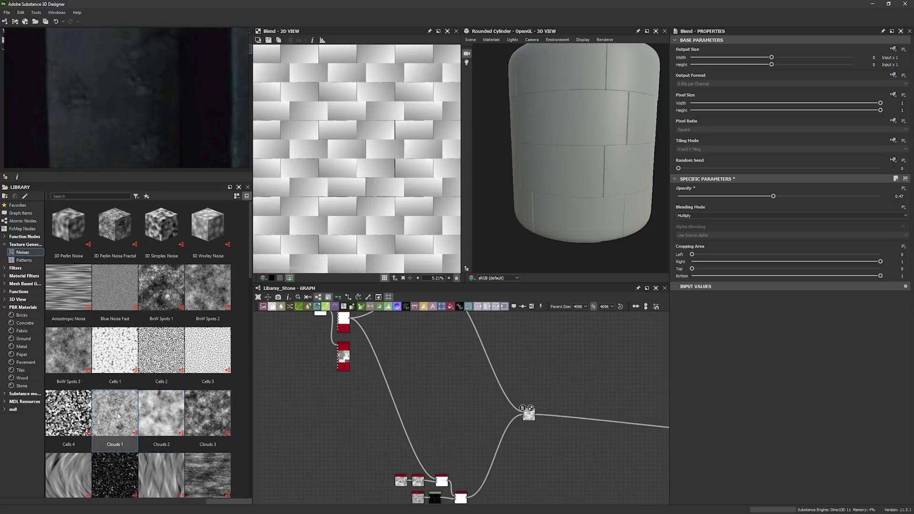
pyautogui.moveTo(119, 416); pyautogui.dragTo(450, 381)
pyautogui.doubleClick(450, 381)
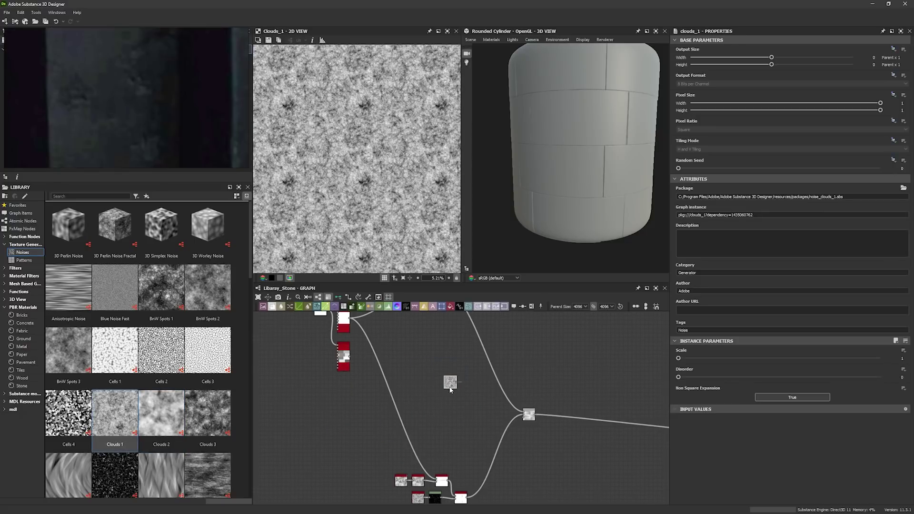
pyautogui.scroll(5, 358, 199)
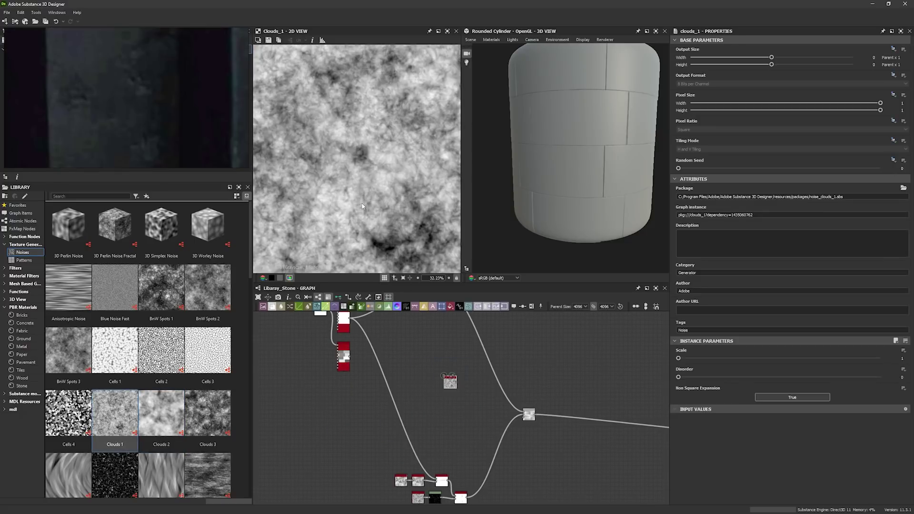
pyautogui.moveTo(453, 386); pyautogui.dragTo(419, 387)
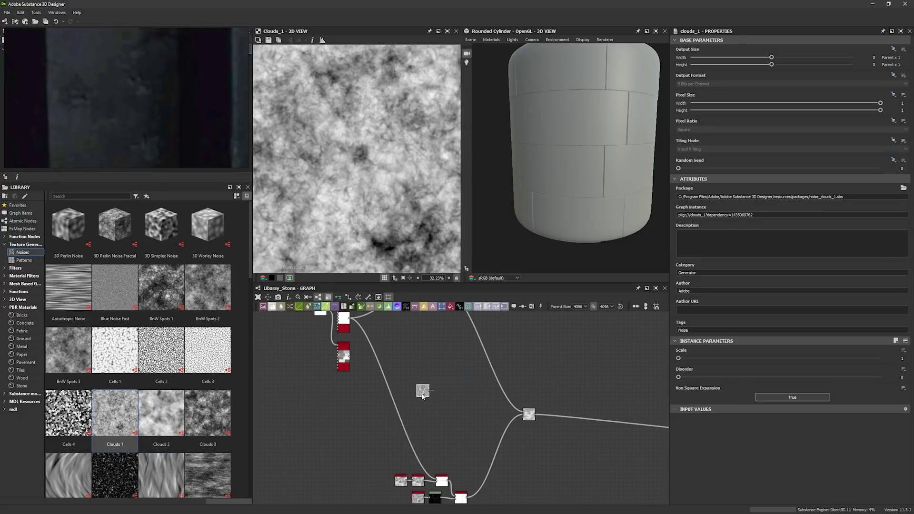
# Add a Levels node after Clouds 1 and narrow its input range until only sparse white spots remain.
pyautogui.press('space')
pyautogui.write('lev')
pyautogui.press('Return')
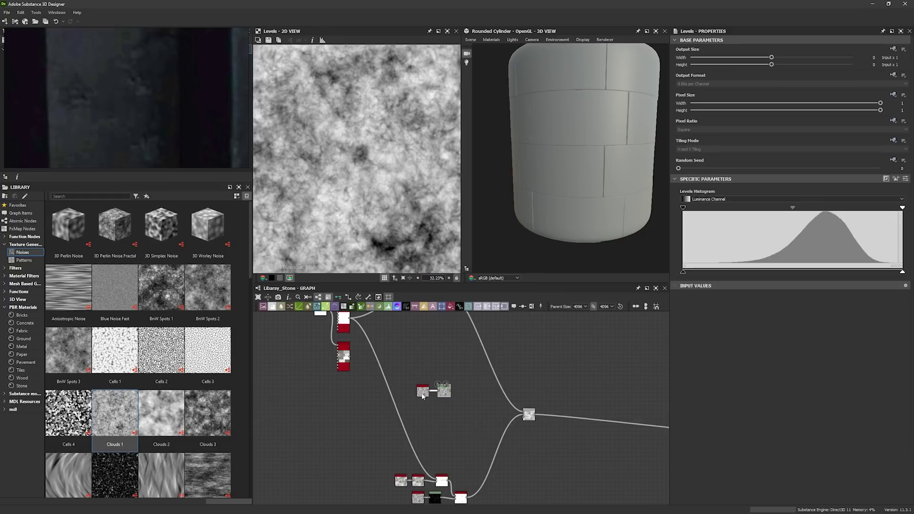
pyautogui.moveTo(796, 207); pyautogui.dragTo(870, 210)
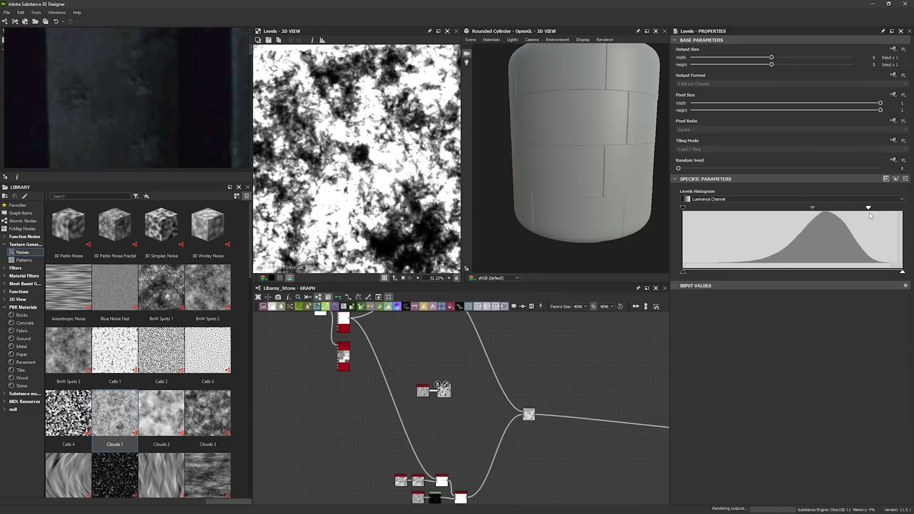
pyautogui.moveTo(775, 215)
pyautogui.mouseDown()
pyautogui.moveTo(833, 223)
pyautogui.moveTo(893, 213)
pyautogui.moveTo(865, 214)
pyautogui.mouseUp()
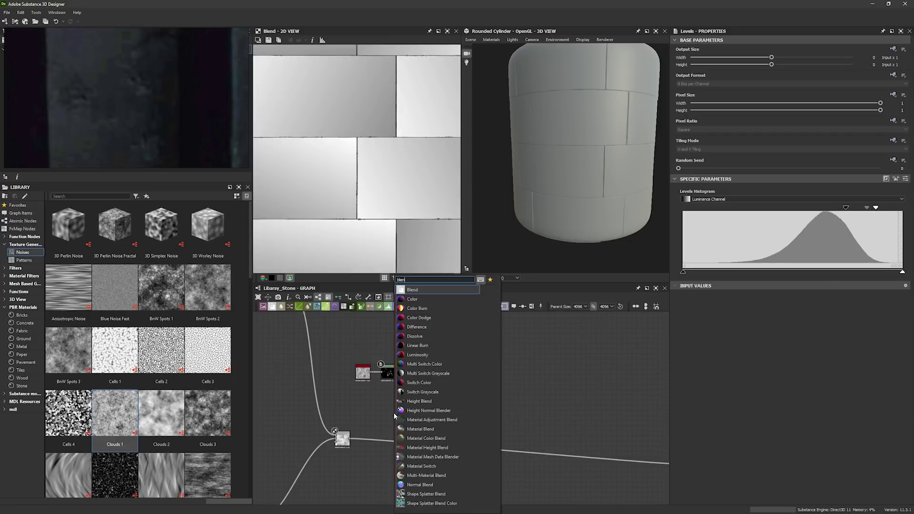
# Add a second Blend node with the Clouds 1 Levels output as foreground and the Multiply Blend as background.
pyautogui.press('Return')
pyautogui.moveTo(395, 416); pyautogui.dragTo(438, 413)
pyautogui.scroll(3, 399, 407)
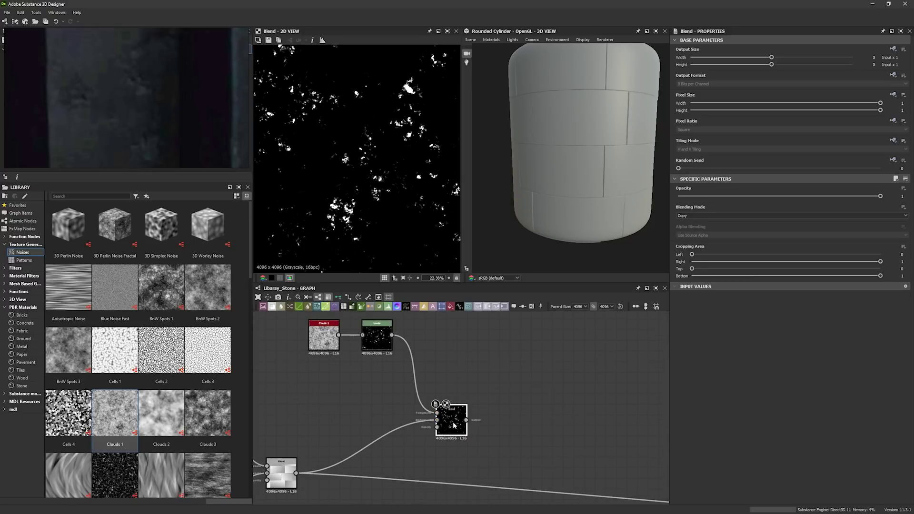
# Set the second Blend's mode to Subtract and its opacity to 0.09.
pyautogui.click(700, 217)
pyautogui.click(697, 217)
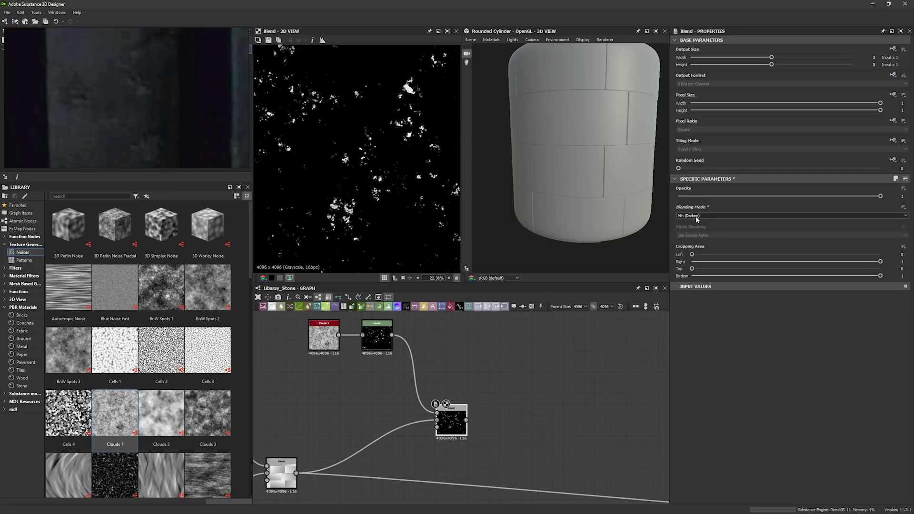
pyautogui.click(695, 217)
pyautogui.click(696, 230)
pyautogui.click(685, 196)
pyautogui.moveTo(686, 199); pyautogui.dragTo(694, 199)
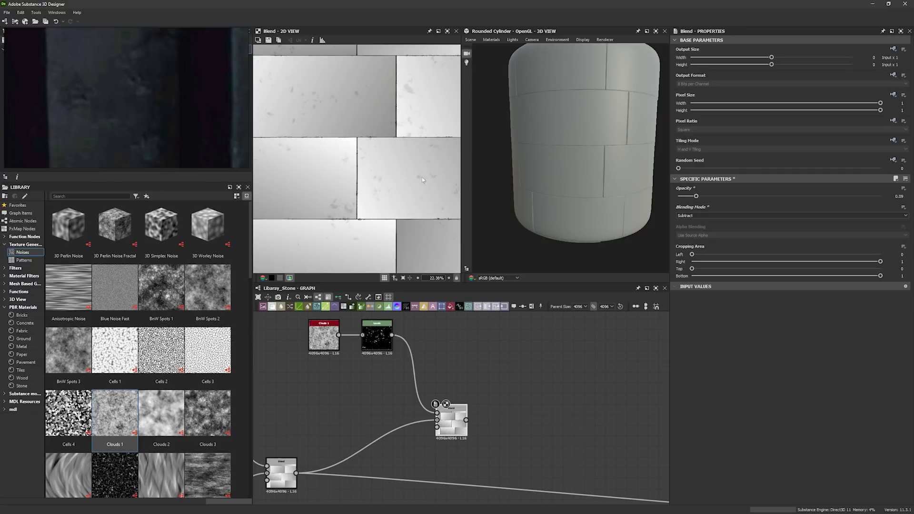
# Readjust the Levels input range on the Clouds 1 spots, moving the white point back to maximum to soften the chips.
pyautogui.scroll(5, 337, 223)
pyautogui.click(376, 344)
pyautogui.moveTo(869, 208); pyautogui.dragTo(855, 210)
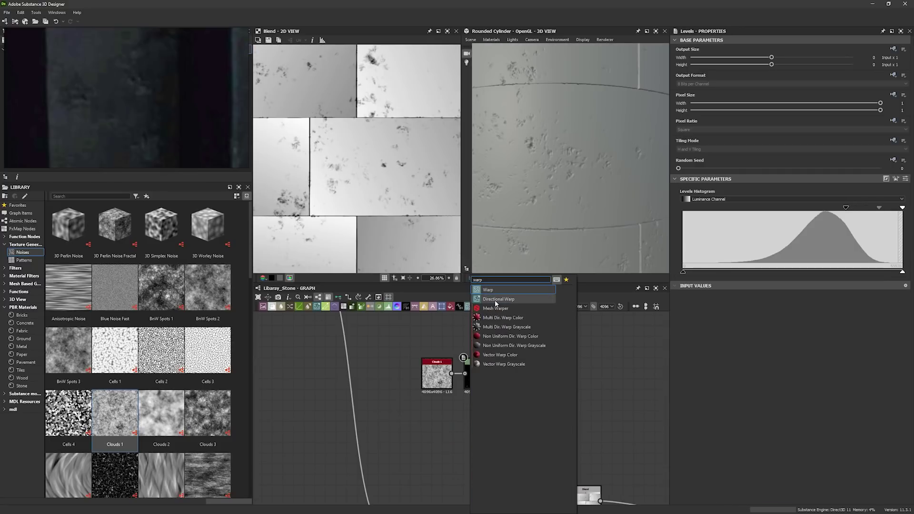
# Add a Directional Warp node beneath the Levels node and connect the Levels output to its input.
pyautogui.press('Return')
pyautogui.moveTo(469, 421); pyautogui.dragTo(480, 426)
pyautogui.moveTo(494, 374); pyautogui.dragTo(465, 418)
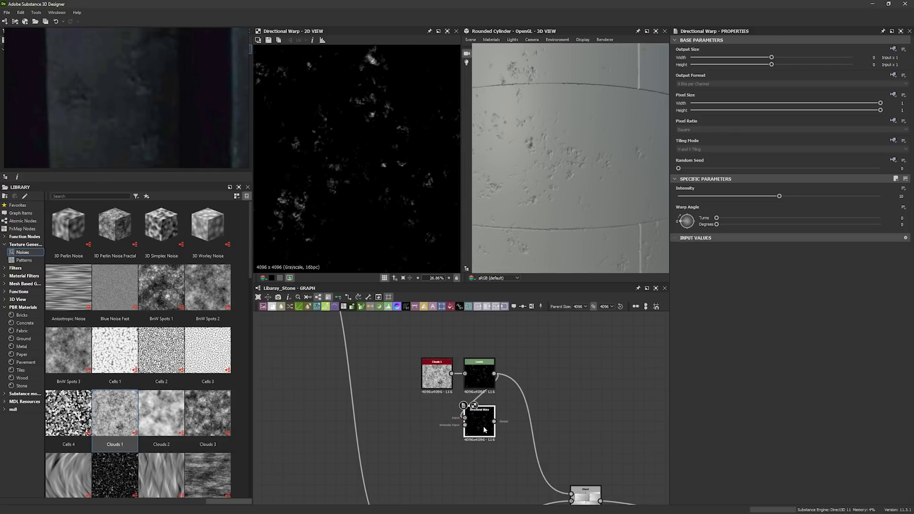
# Add a Levels node to the lower Tile Sampler's output, place it beside the Directional Warp and connect it to the intensity input.
pyautogui.scroll(-4, 484, 429)
pyautogui.moveTo(400, 386); pyautogui.dragTo(372, 399, button='middle')
pyautogui.scroll(3, 341, 427)
pyautogui.doubleClick(316, 421)
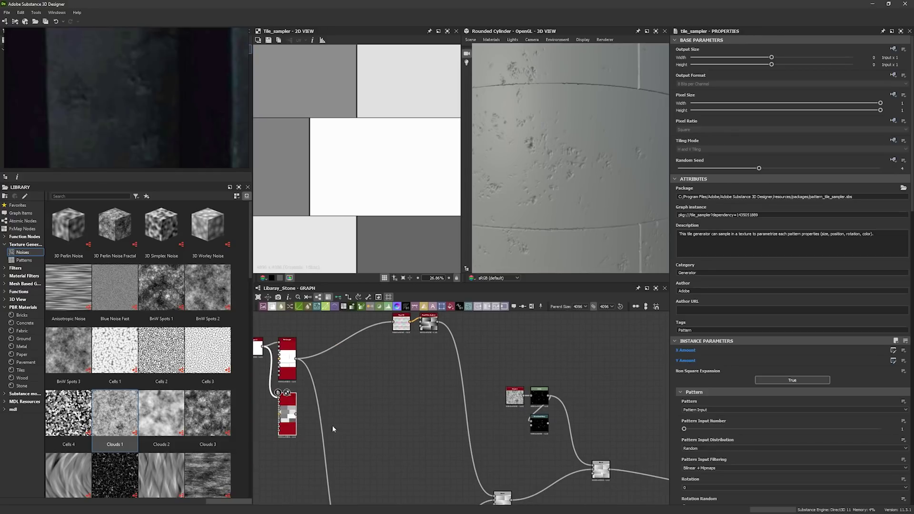
pyautogui.press('space')
pyautogui.write('l')
pyautogui.press('Return')
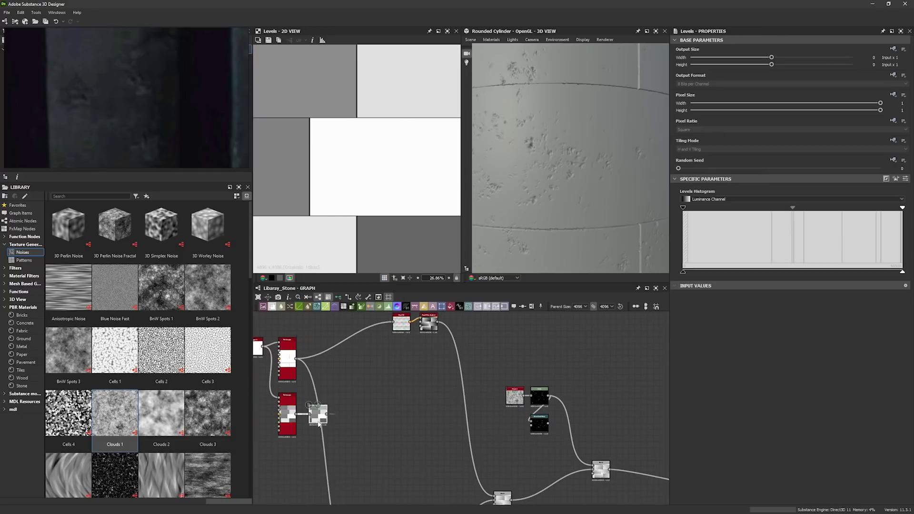
pyautogui.moveTo(320, 419); pyautogui.dragTo(526, 430)
pyautogui.scroll(5, 527, 428)
# Show the Directional Warp result in the 2D view and set its intensity to 1000.
pyautogui.doubleClick(548, 448)
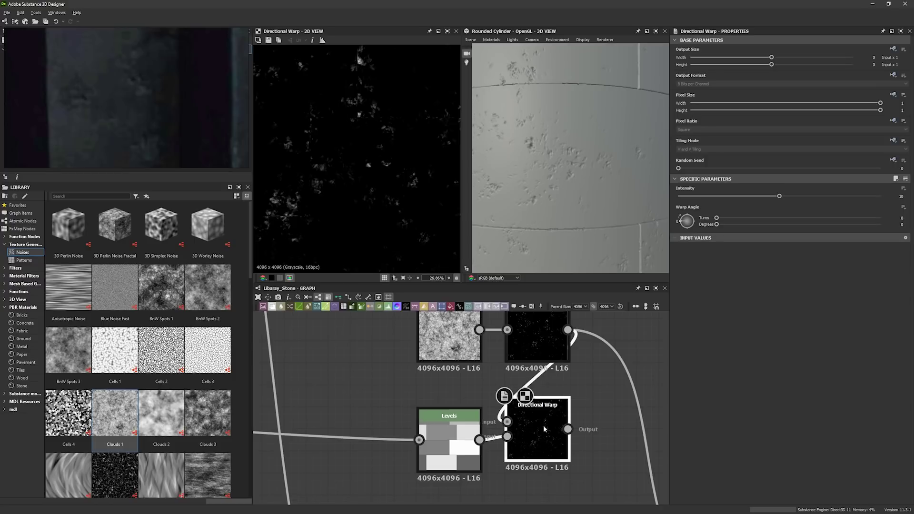
pyautogui.write('100')
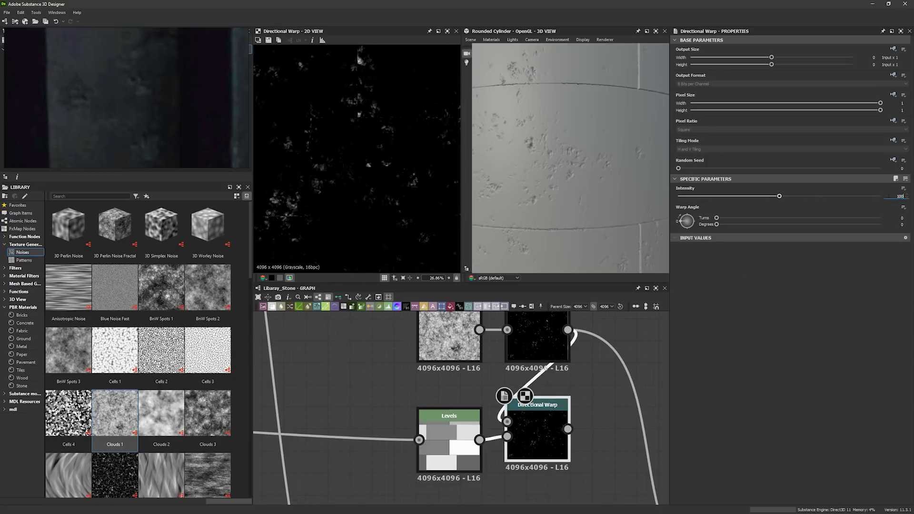
pyautogui.write('0')
pyautogui.press('Return')
pyautogui.scroll(-2, 394, 155)
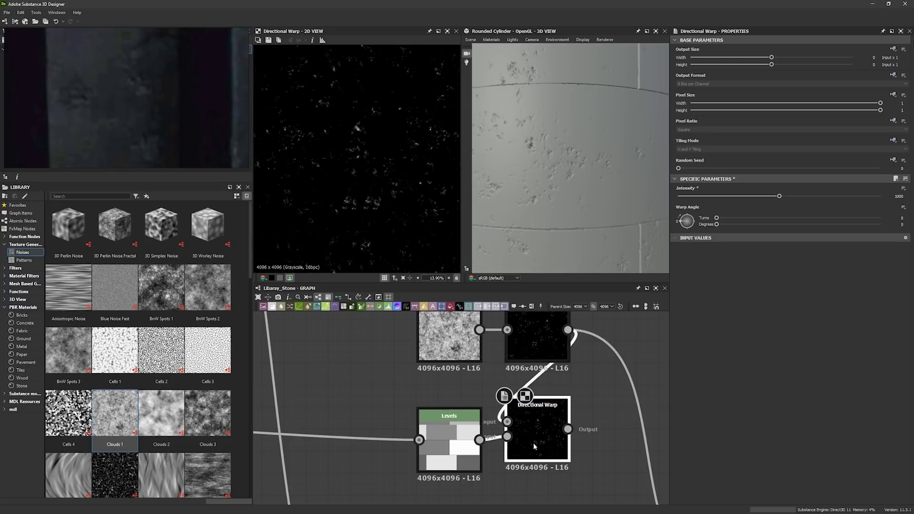
# Raise the block Levels' contrast and feed the Directional Warp, at intensity 1209.88 and 0.43 turns, into the Subtract Blend's foreground.
pyautogui.moveTo(449, 446); pyautogui.dragTo(449, 423)
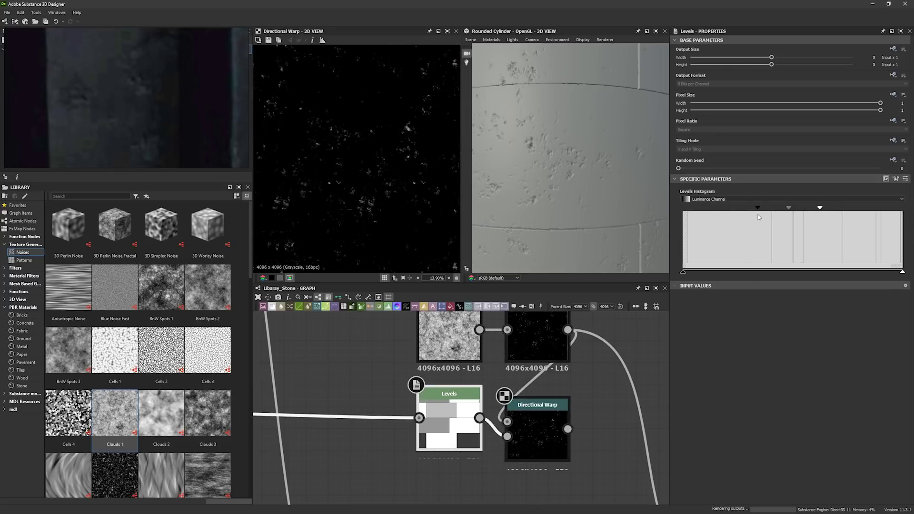
pyautogui.moveTo(820, 208); pyautogui.dragTo(862, 210)
pyautogui.moveTo(560, 455); pyautogui.dragTo(508, 448, button='middle')
pyautogui.click(507, 448)
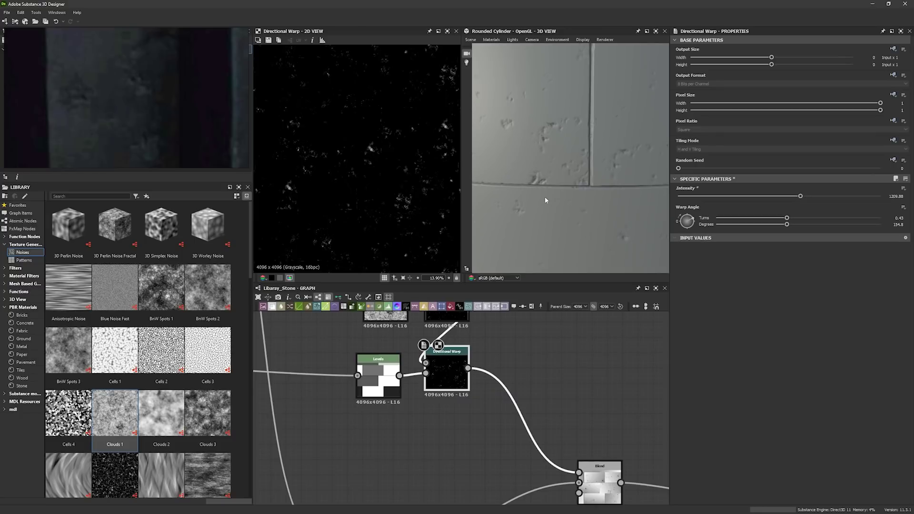
# Examine the chips and seams on the cylinder in the 3D view from several angles, distances and lighting directions.
pyautogui.moveTo(545, 198); pyautogui.dragTo(612, 165)
pyautogui.moveTo(613, 165); pyautogui.dragTo(614, 201, button='right')
pyautogui.moveTo(614, 201); pyautogui.dragTo(602, 178)
pyautogui.moveTo(602, 178); pyautogui.dragTo(618, 251, button='right')
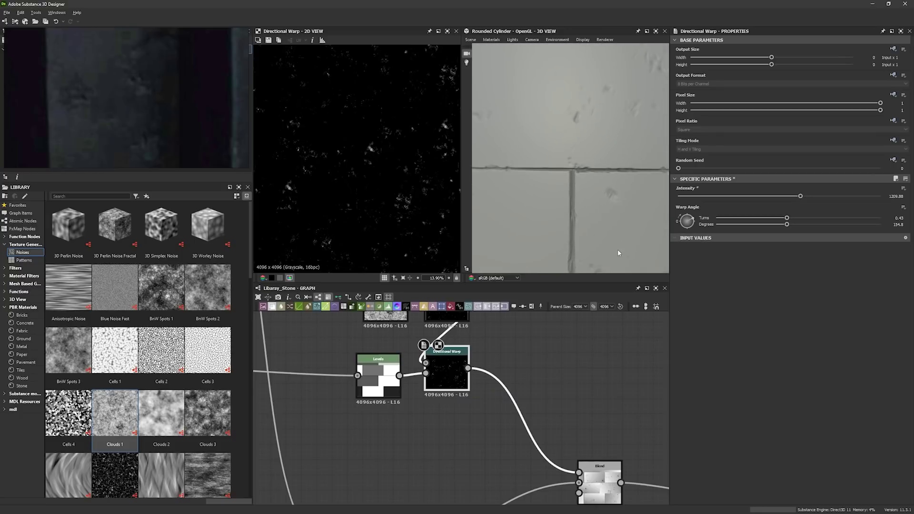
pyautogui.moveTo(618, 251); pyautogui.dragTo(592, 241)
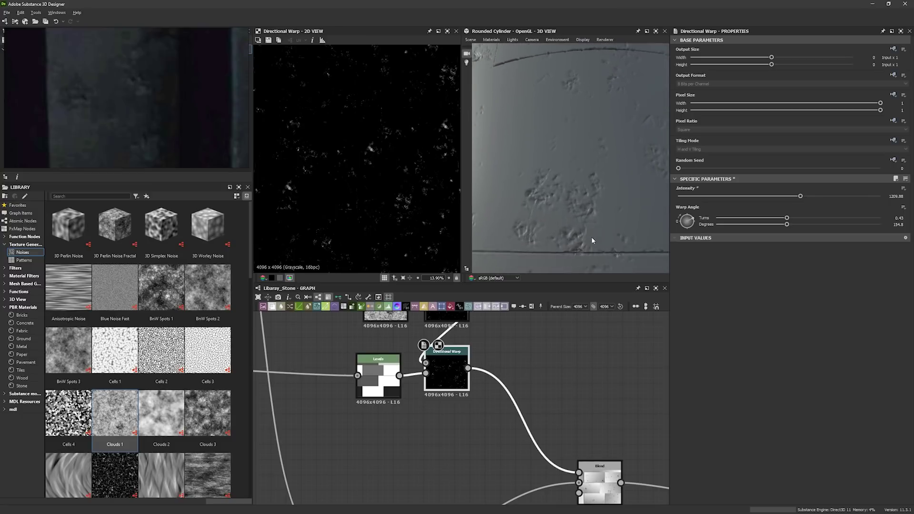
pyautogui.moveTo(592, 237); pyautogui.dragTo(589, 225, button='middle')
pyautogui.moveTo(588, 225); pyautogui.dragTo(606, 157)
pyautogui.scroll(-5, 599, 173)
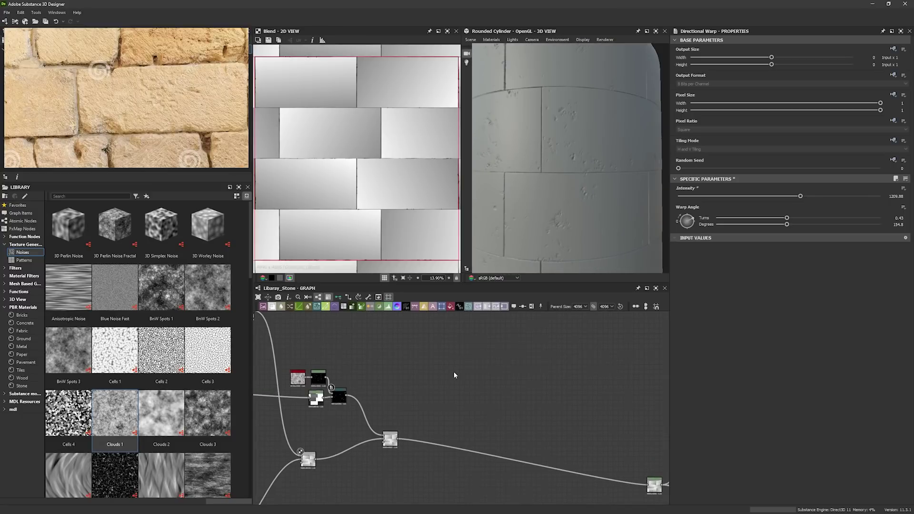
# Add a Gradient Map node fed by the Subtract Blend and open its gradient for editing.
pyautogui.press('space')
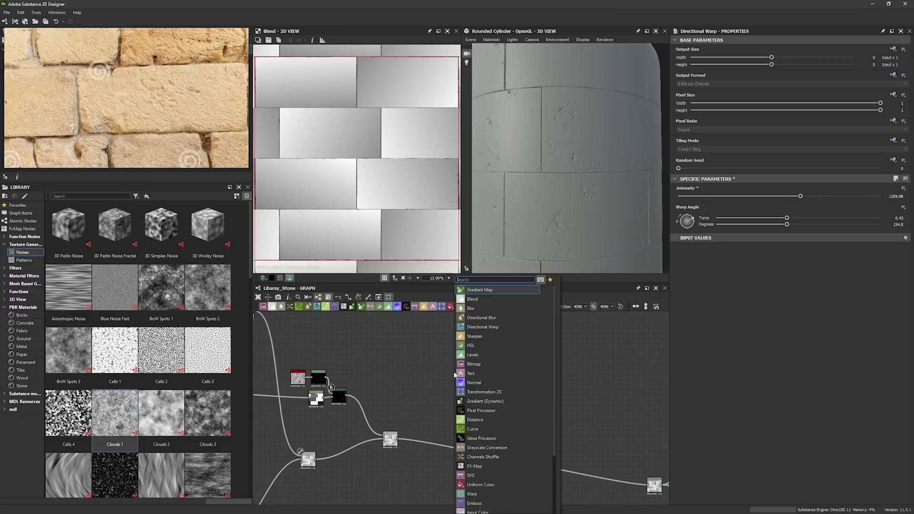
pyautogui.write('grad')
pyautogui.press('Return')
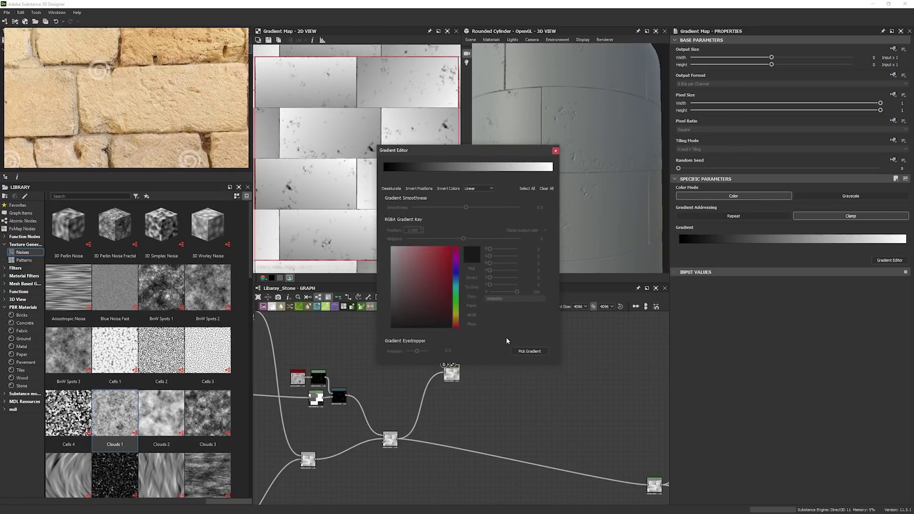
# Pick a gradient from the sandstone brick reference image and lower the eyedropper precision to reduce the number of colour keys.
pyautogui.click(527, 355)
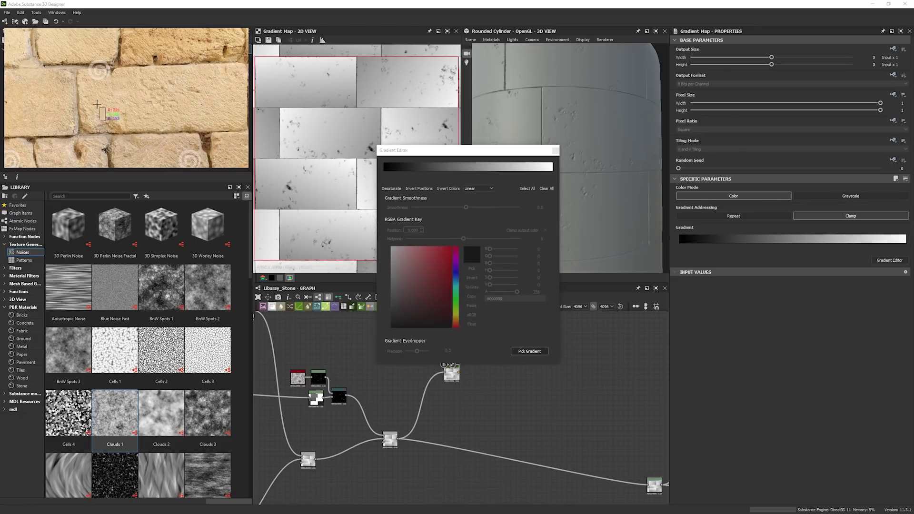
pyautogui.click(116, 126)
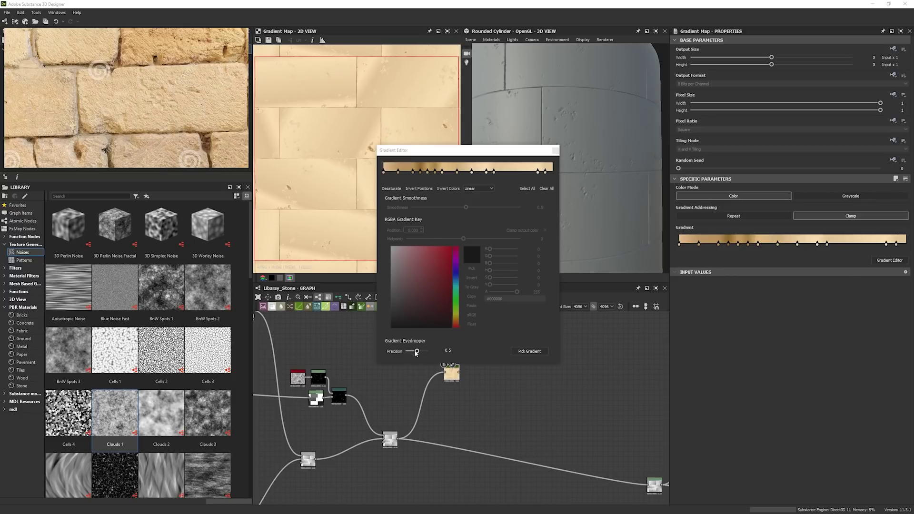
pyautogui.moveTo(416, 353); pyautogui.dragTo(406, 351)
pyautogui.moveTo(427, 154); pyautogui.dragTo(575, 202)
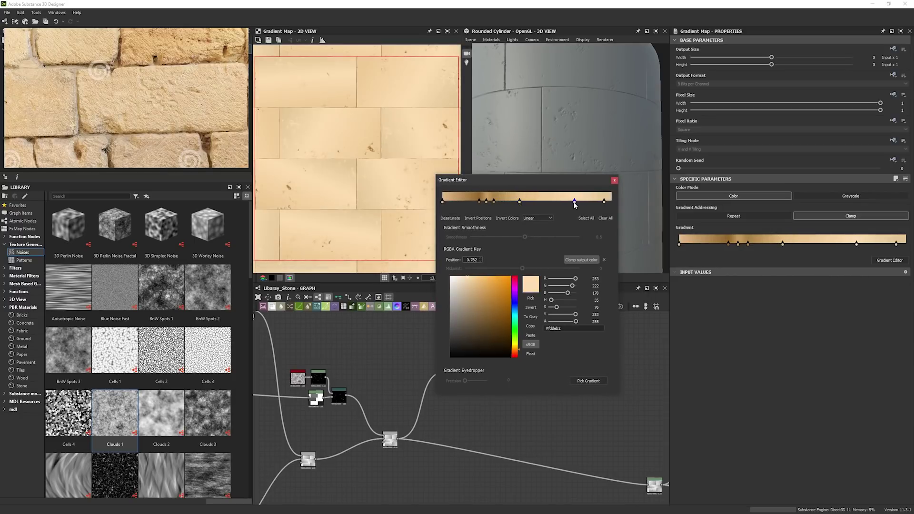
# Try a paler, darker colour on the key at position 0.782, then delete it along with the two dark keys flanking the brown one.
pyautogui.moveTo(556, 308); pyautogui.dragTo(550, 307)
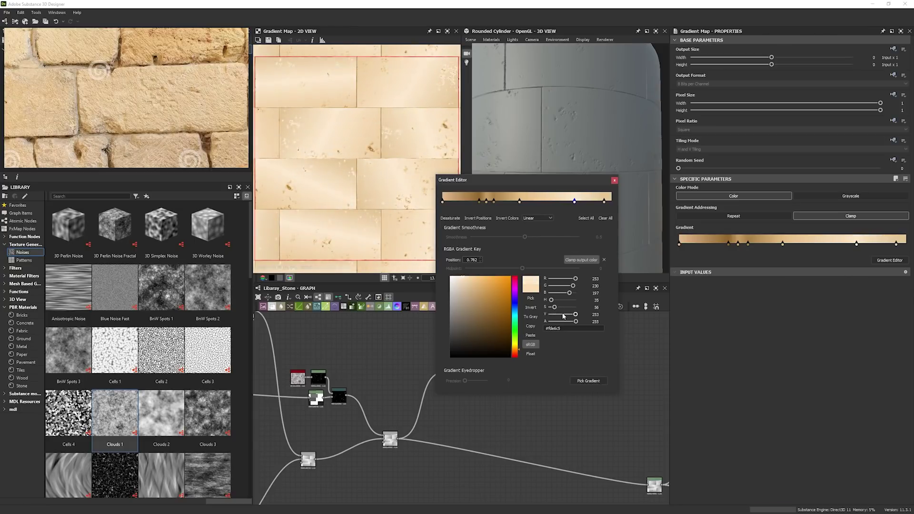
pyautogui.moveTo(563, 315); pyautogui.dragTo(563, 315)
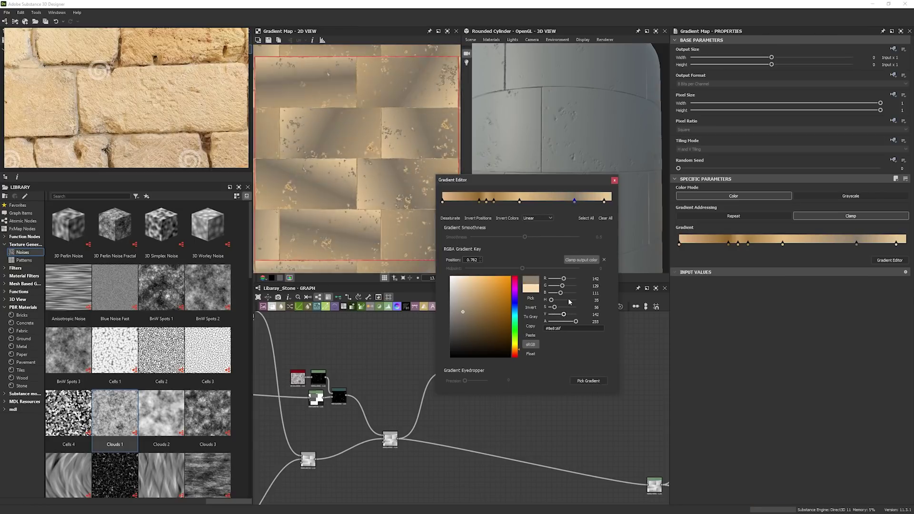
pyautogui.press('Delete')
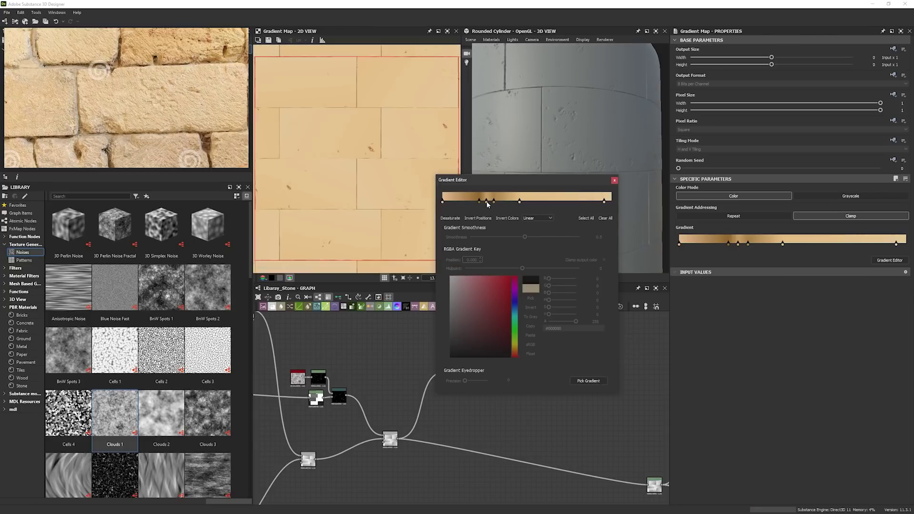
pyautogui.click(494, 206)
pyautogui.press('Delete')
pyautogui.click(479, 203)
pyautogui.press('Delete')
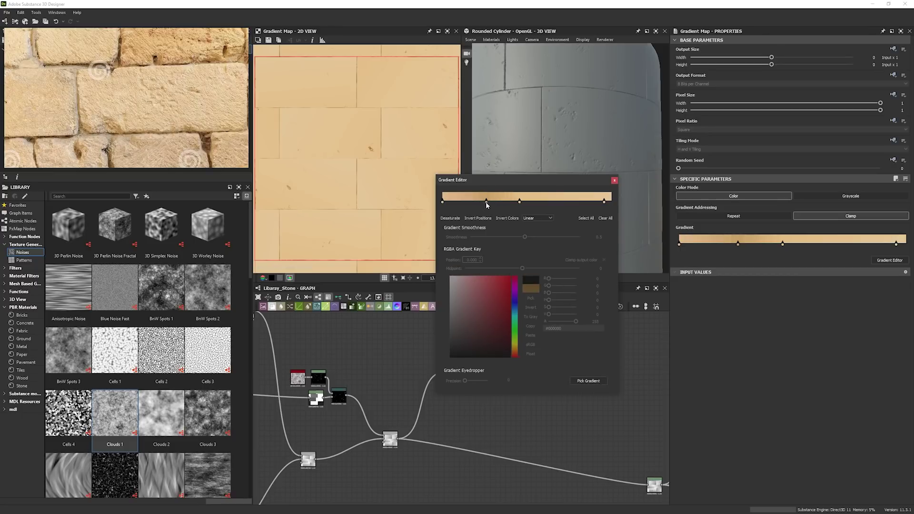
# Spread the remaining gradient keys further apart, move the last one to the end and darken its colour slightly.
pyautogui.moveTo(486, 203); pyautogui.dragTo(492, 202)
pyautogui.moveTo(520, 202); pyautogui.dragTo(562, 205)
pyautogui.moveTo(604, 202); pyautogui.dragTo(612, 204)
pyautogui.moveTo(558, 308); pyautogui.dragTo(556, 308)
pyautogui.moveTo(574, 315); pyautogui.dragTo(566, 315)
# Bring up the Dune film reference, mute and darken the gradient key at position 0.297, nudge the third key and close the gradient.
pyautogui.click(443, 202)
pyautogui.moveTo(86, 102); pyautogui.dragTo(198, 109, button='middle')
pyautogui.click(493, 202)
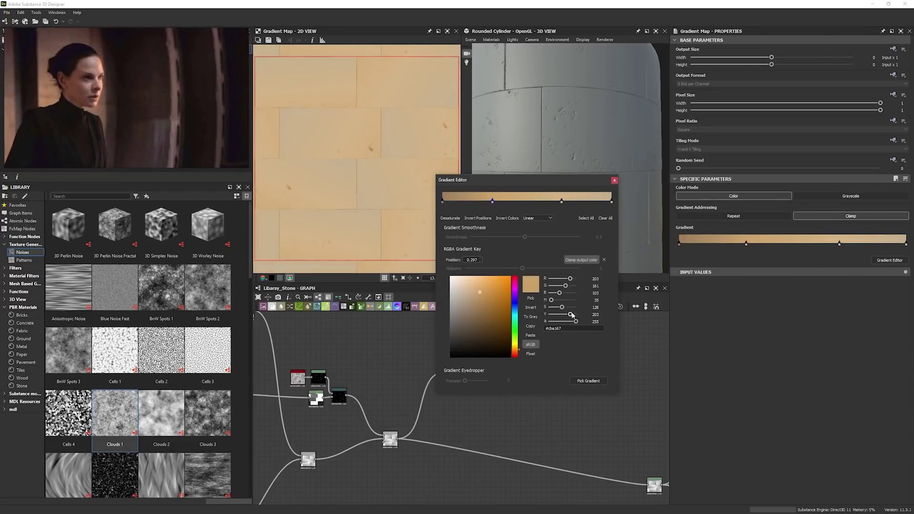
pyautogui.moveTo(563, 307); pyautogui.dragTo(567, 315)
pyautogui.moveTo(562, 202); pyautogui.dragTo(557, 203)
pyautogui.click(615, 180)
# Duplicate the Directional Warp, Clouds 1 and Levels nodes above the originals, reset the copied Levels' black point and preview the warped clouds.
pyautogui.scroll(3, 410, 415)
pyautogui.moveTo(422, 361); pyautogui.dragTo(516, 367, button='middle')
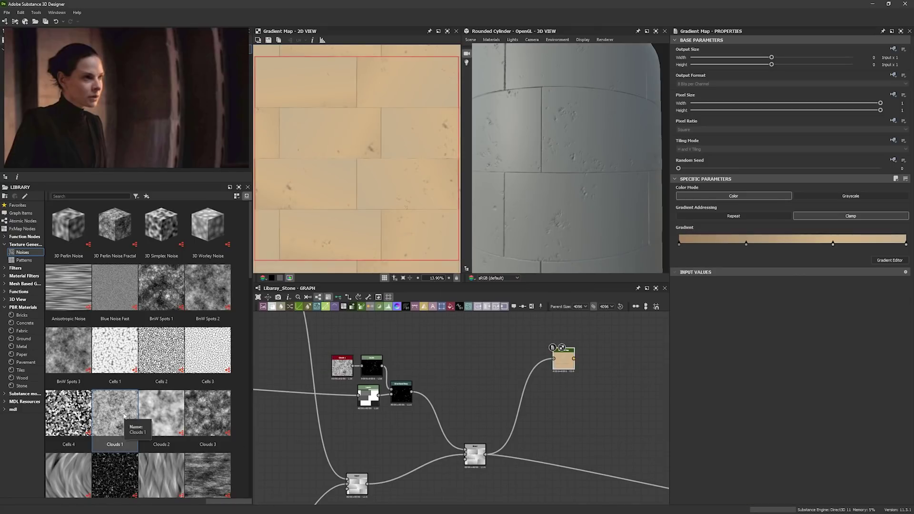
pyautogui.moveTo(413, 393); pyautogui.dragTo(390, 448, button='middle')
pyautogui.click(387, 448)
pyautogui.hotkey('ctrl', 'd')
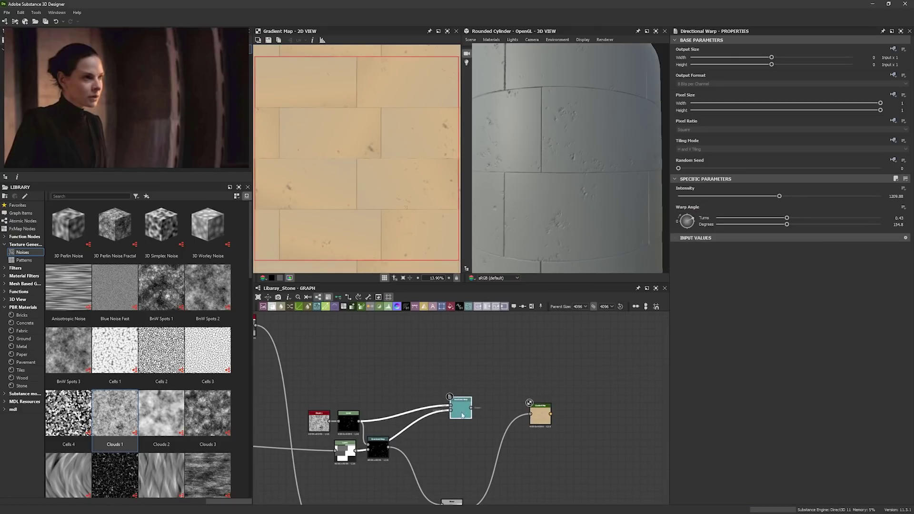
pyautogui.moveTo(461, 411); pyautogui.dragTo(467, 387)
pyautogui.moveTo(313, 398); pyautogui.dragTo(351, 425)
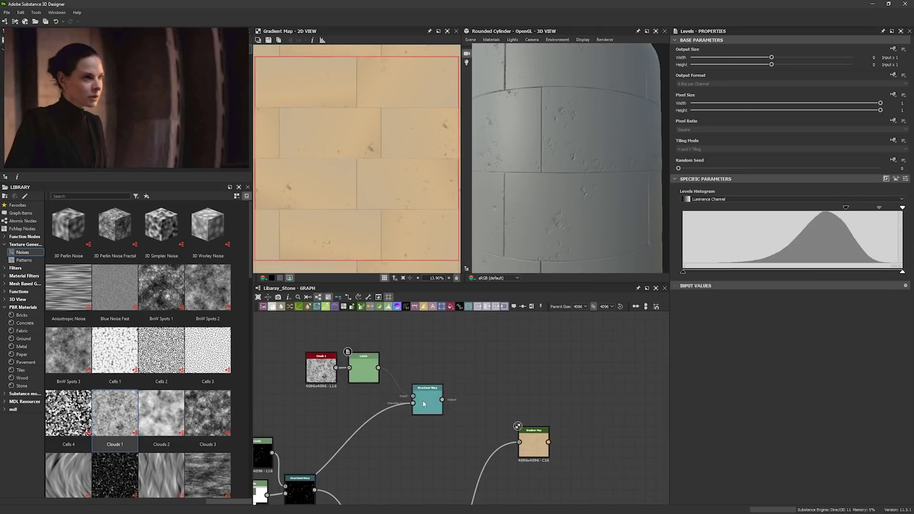
pyautogui.doubleClick(428, 399)
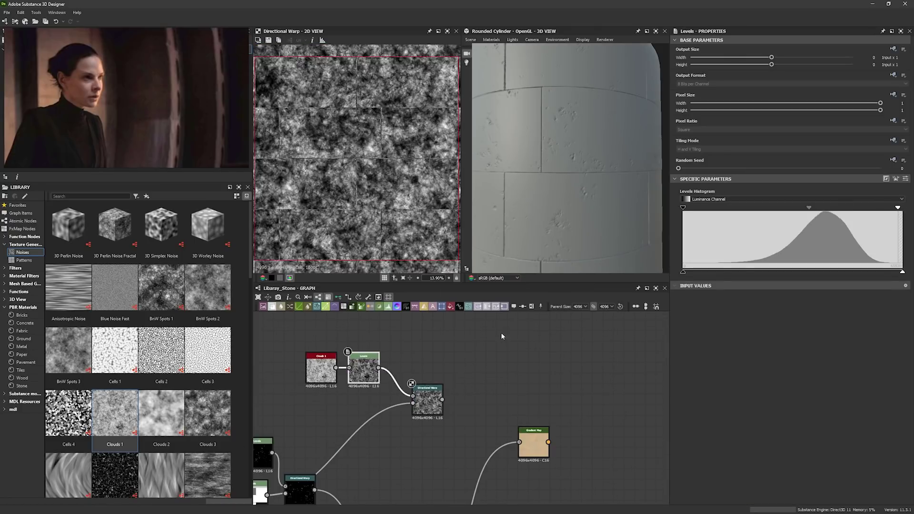
# Add a Blend before the Gradient Map with the warped clouds as foreground and the Subtract Blend as background.
pyautogui.moveTo(451, 481); pyautogui.dragTo(427, 405, button='middle')
pyautogui.press('space')
pyautogui.write('blend')
pyautogui.press('Return')
pyautogui.moveTo(397, 504); pyautogui.dragTo(411, 408)
pyautogui.moveTo(425, 408); pyautogui.dragTo(441, 360)
pyautogui.moveTo(468, 345); pyautogui.dragTo(445, 375, button='middle')
# Set the new Blend's mode to Add (Linear Dodge) and its opacity to 0.47.
pyautogui.click(709, 215)
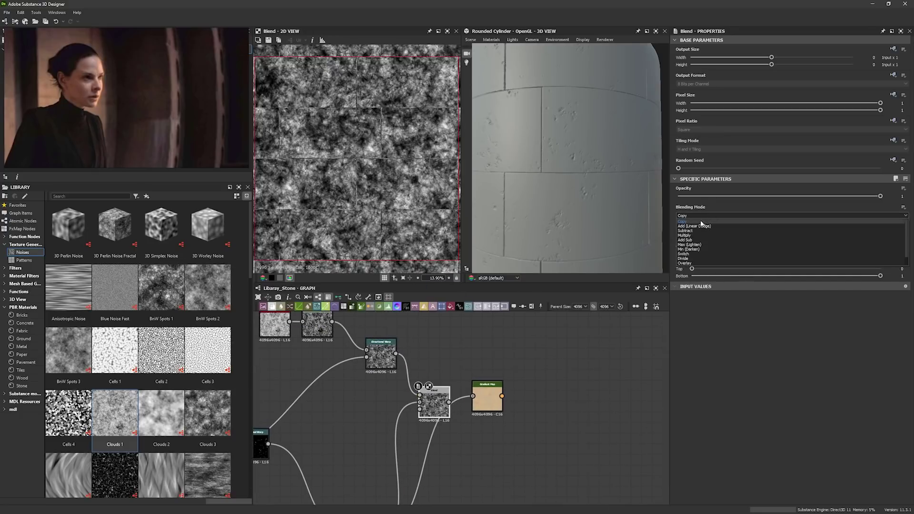
pyautogui.click(699, 232)
pyautogui.moveTo(710, 197); pyautogui.dragTo(774, 199)
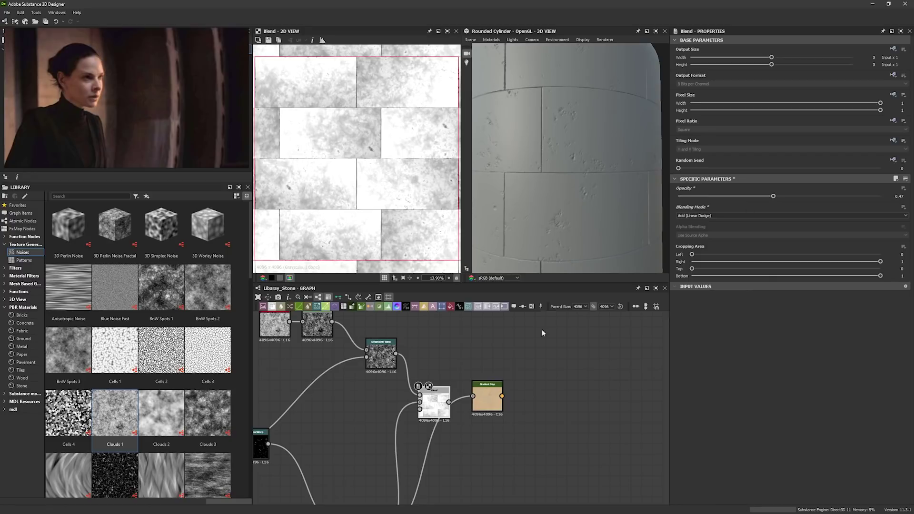
# Add two keys to the Gradient Map's gradient: a lighter #e1c092 at position 0.534 and a darker one past the third key.
pyautogui.doubleClick(487, 408)
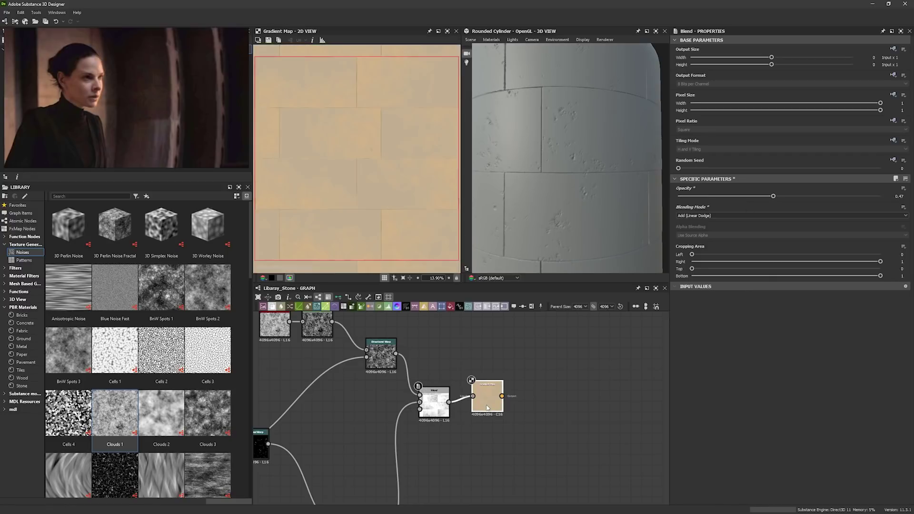
pyautogui.click(493, 410)
pyautogui.moveTo(435, 411); pyautogui.dragTo(445, 405)
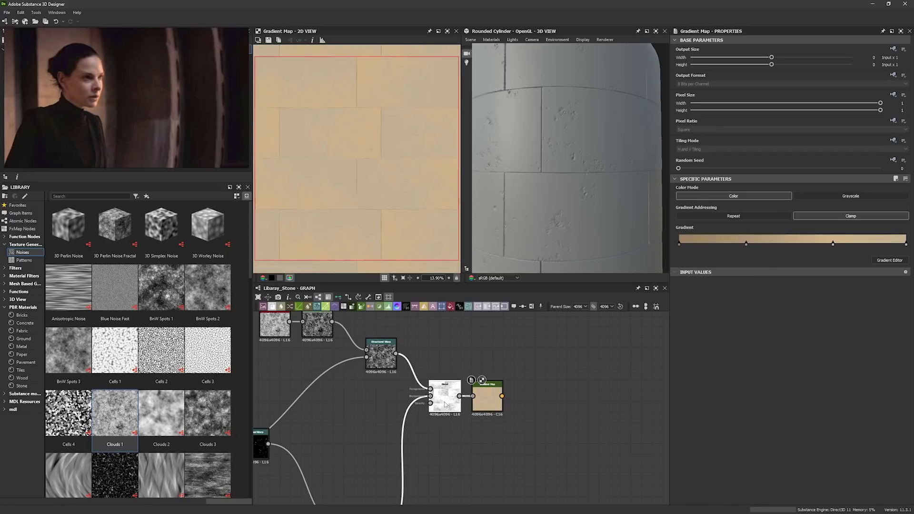
pyautogui.click(887, 261)
pyautogui.click(533, 197)
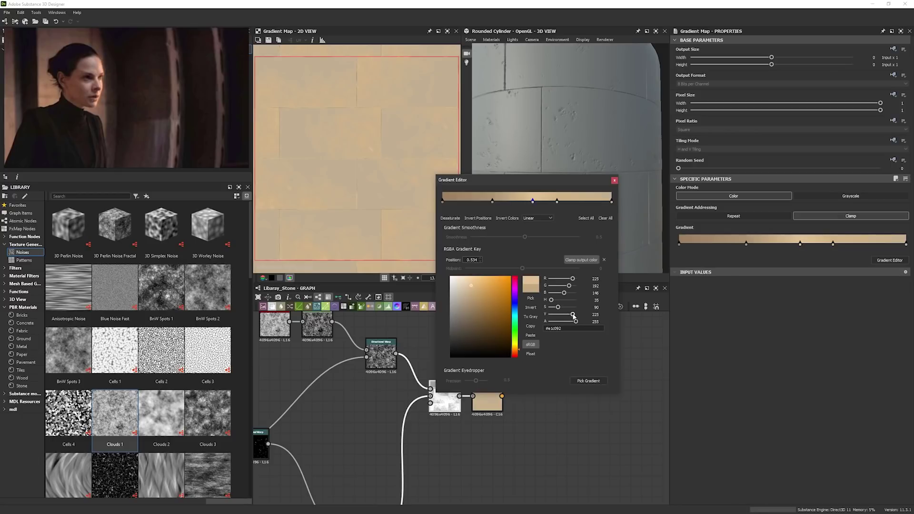
pyautogui.click(579, 197)
pyautogui.moveTo(558, 307); pyautogui.dragTo(567, 315)
# Add another key near the gradient's bright end and set the key at position 1.000 to #b6a080.
pyautogui.click(603, 196)
pyautogui.click(612, 202)
pyautogui.moveTo(556, 308); pyautogui.dragTo(558, 308)
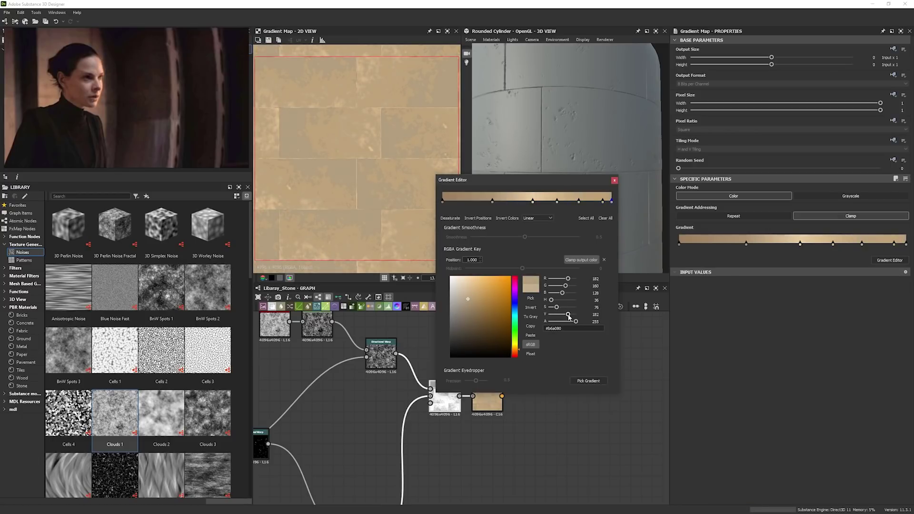
pyautogui.click(533, 201)
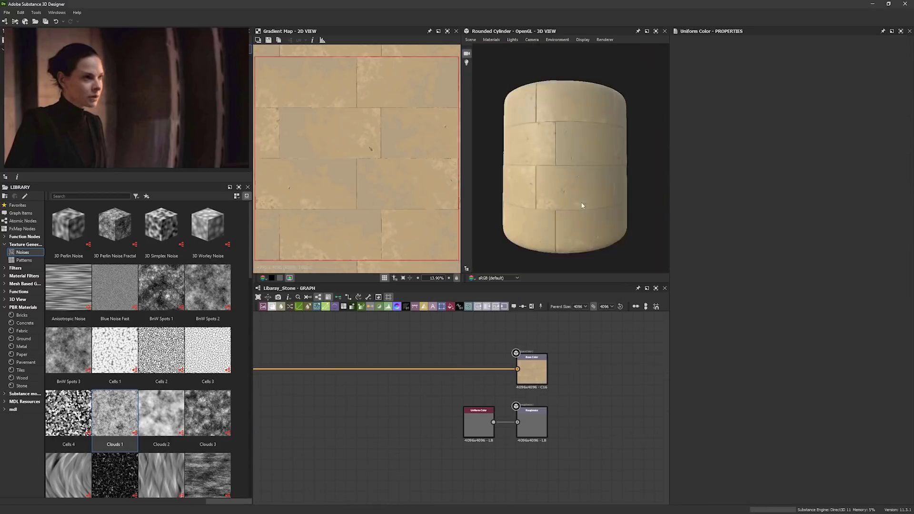
# Blend a black Uniform Color over the Gradient Map, using a BnW Spots 1 noise as the opacity mask.
pyautogui.scroll(5, 582, 205)
pyautogui.moveTo(548, 405); pyautogui.dragTo(648, 453, button='middle')
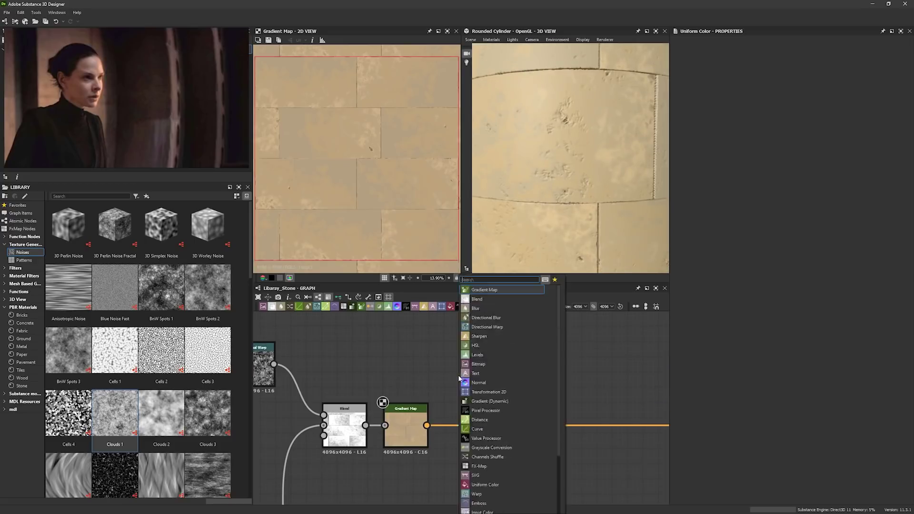
pyautogui.click(468, 388)
pyautogui.moveTo(171, 296); pyautogui.dragTo(366, 370)
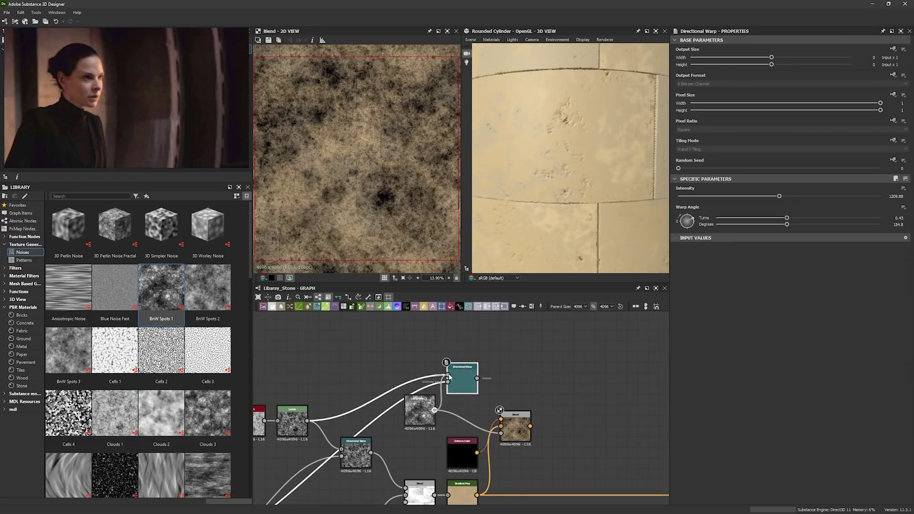
# Warp the BnW Spots 1 mask with a copied Directional Warp and set the Uniform Color to a muted brown with saturation 0.21 and value 0.59.
pyautogui.moveTo(735, 241); pyautogui.dragTo(806, 241)
pyautogui.click(681, 218)
pyautogui.click(551, 246)
pyautogui.click(502, 418)
# Add an unconnected Levels node between the colour Blend and the material outputs.
pyautogui.moveTo(660, 444); pyautogui.dragTo(369, 368, button='middle')
pyautogui.moveTo(632, 405); pyautogui.dragTo(615, 413)
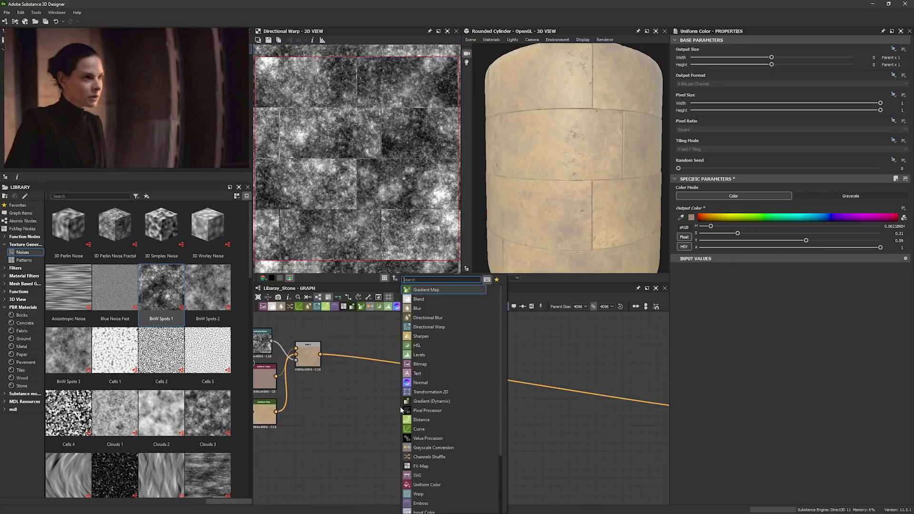
pyautogui.write('levels')
pyautogui.press('Return')
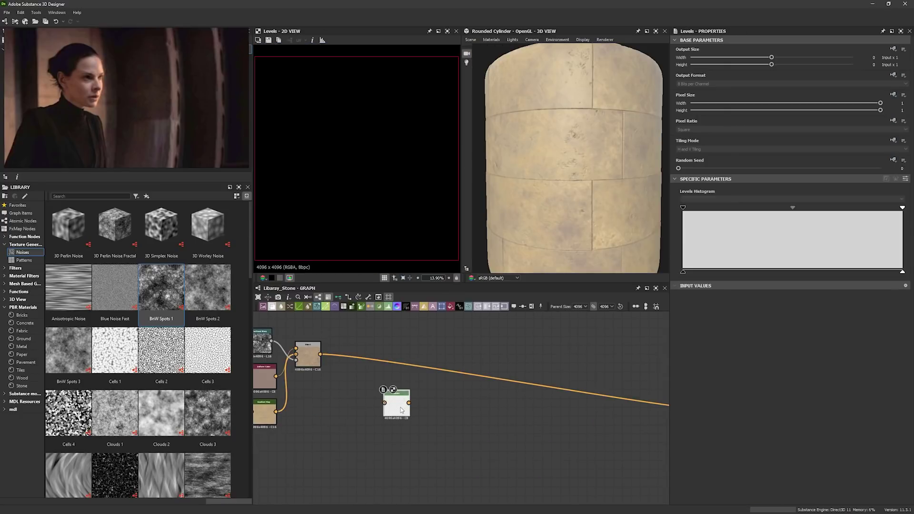
# Replace the Uniform Color feeding Roughness with a Levels node driven by the warped BnW Spots 1 mask, and raise its low output level.
pyautogui.moveTo(421, 423); pyautogui.dragTo(567, 457)
pyautogui.moveTo(616, 453); pyautogui.dragTo(392, 400, button='middle')
pyautogui.moveTo(354, 418); pyautogui.dragTo(443, 428)
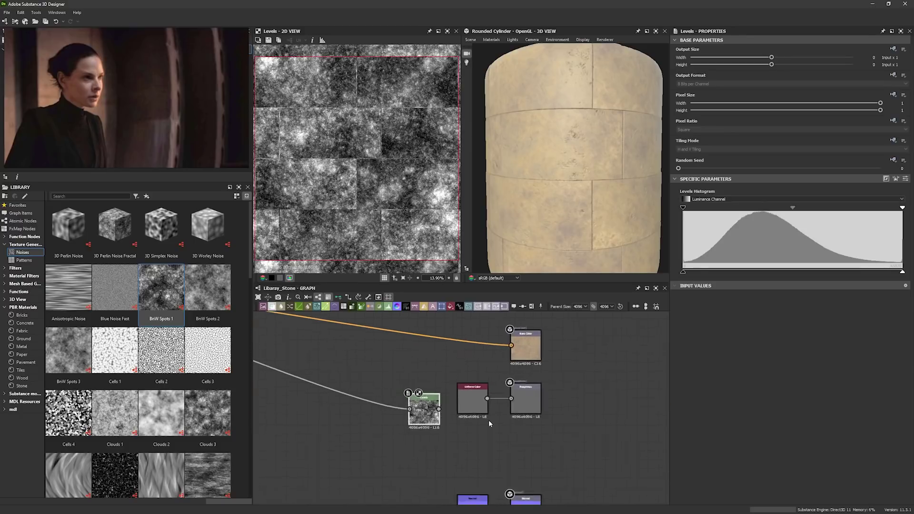
pyautogui.scroll(3, 488, 421)
pyautogui.click(469, 388)
pyautogui.press('Delete')
pyautogui.moveTo(403, 402); pyautogui.dragTo(527, 383)
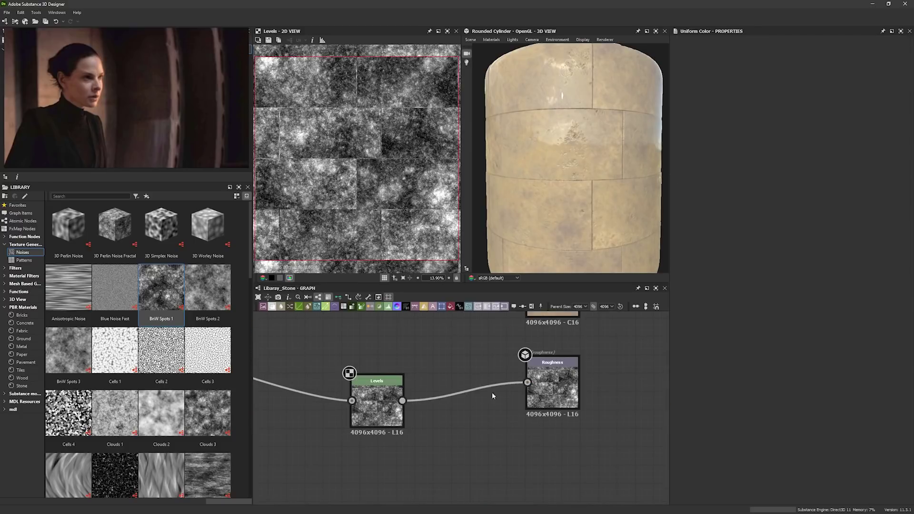
pyautogui.moveTo(374, 415); pyautogui.dragTo(458, 397)
pyautogui.click(456, 395)
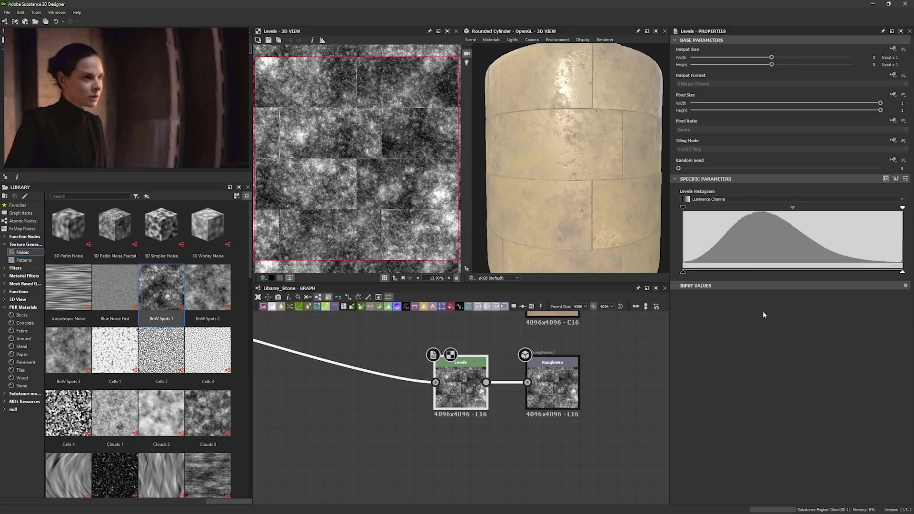
pyautogui.moveTo(738, 274); pyautogui.dragTo(738, 275)
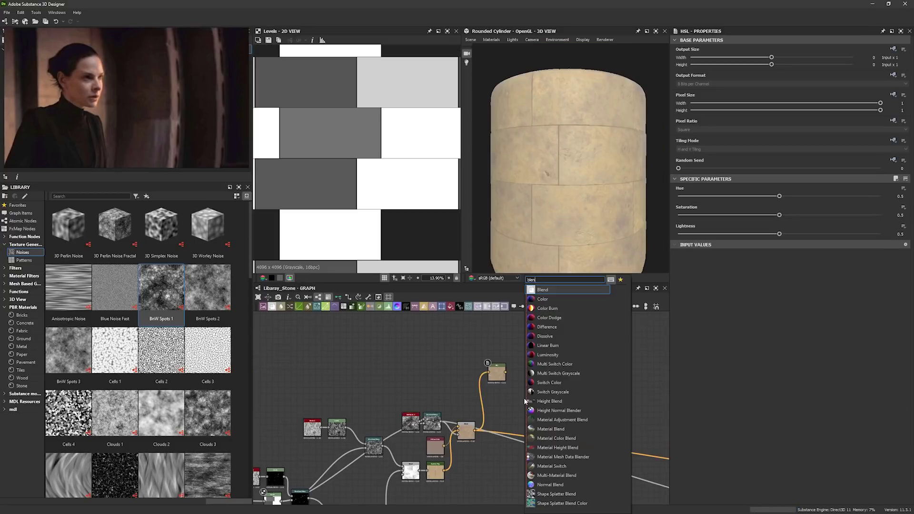
# Blend the HSL node over the original colour, masking its opacity with a docked Levels node fed by the random per-block greyscale.
pyautogui.press('Return')
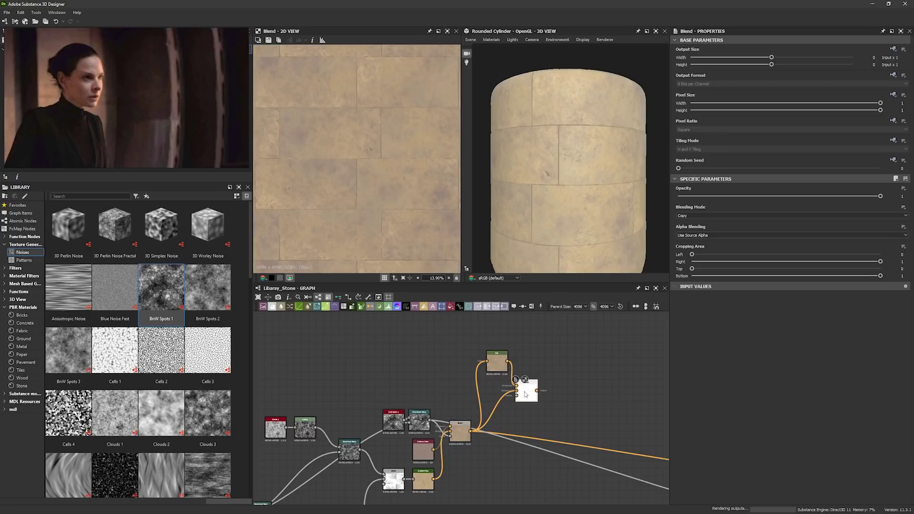
pyautogui.moveTo(485, 421); pyautogui.dragTo(578, 363, button='middle')
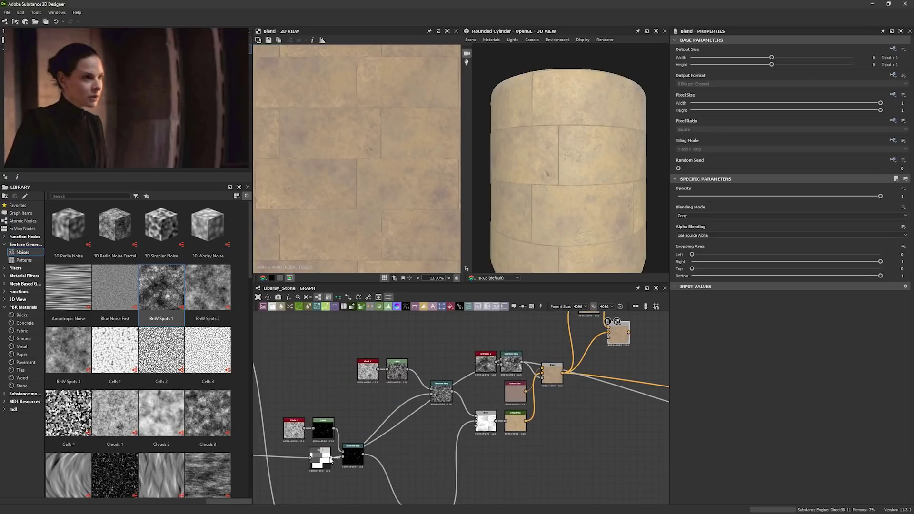
pyautogui.moveTo(591, 443); pyautogui.dragTo(553, 443, button='middle')
pyautogui.click(553, 445)
pyautogui.press('space')
pyautogui.write('le')
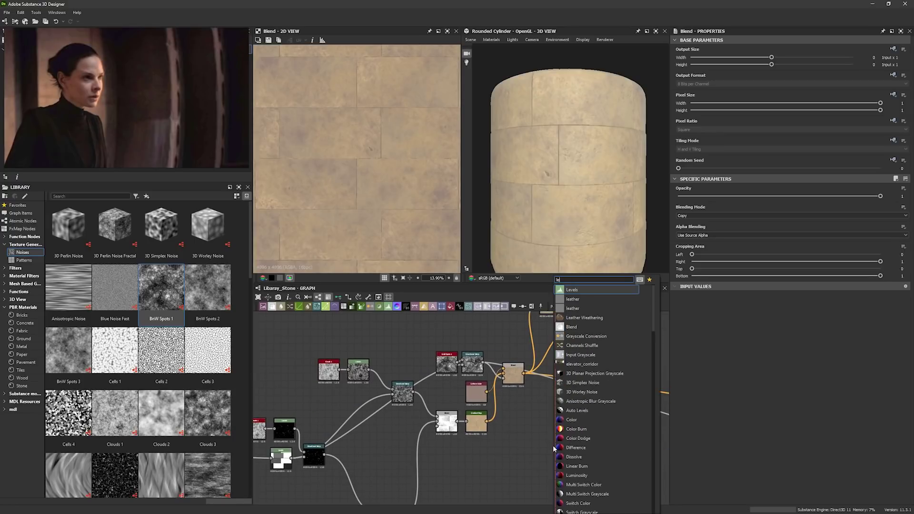
pyautogui.press('Return')
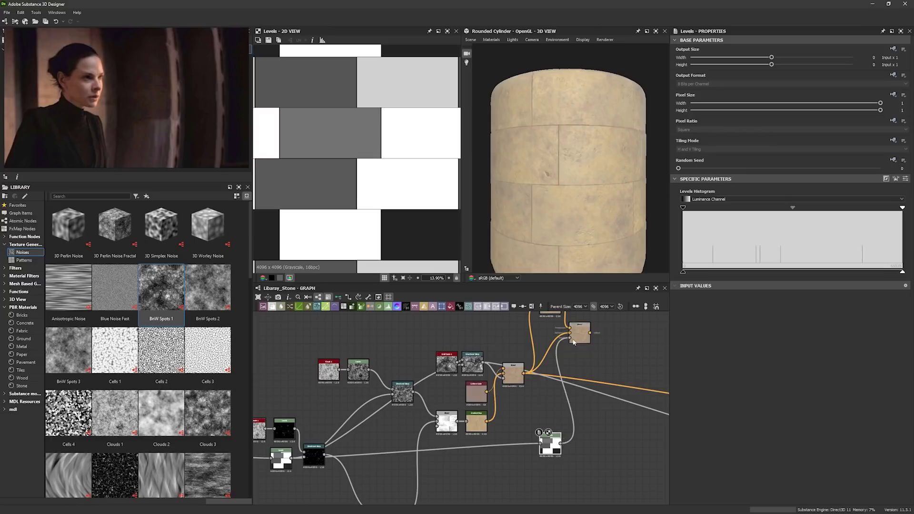
pyautogui.scroll(5, 516, 416)
pyautogui.moveTo(573, 346); pyautogui.dragTo(511, 456, button='middle')
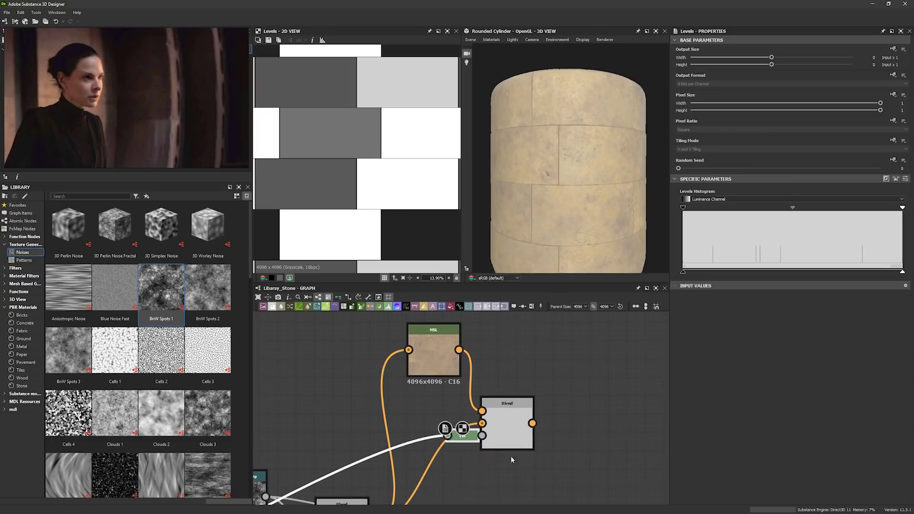
# Preview the block-masked Blend and set its foreground HSL node's saturation and lightness to 0.46.
pyautogui.click(510, 437)
pyautogui.doubleClick(523, 437)
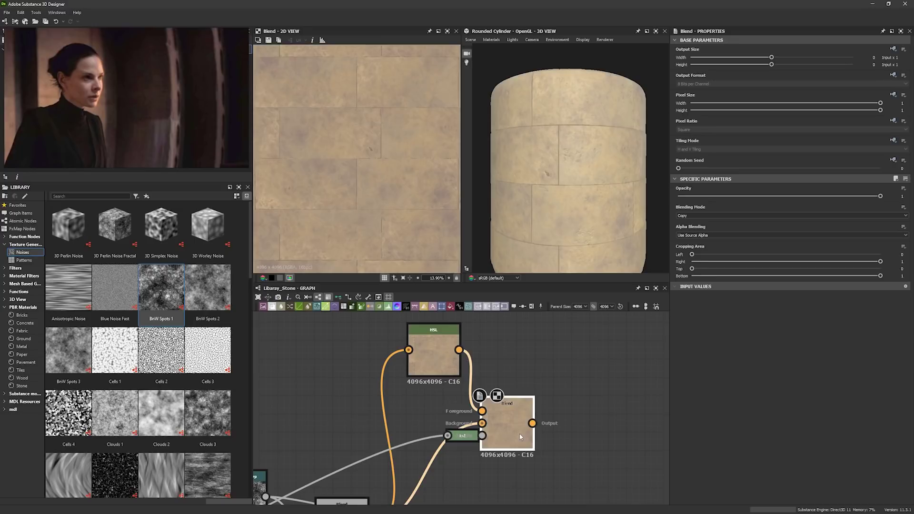
pyautogui.click(457, 327)
pyautogui.moveTo(780, 234); pyautogui.dragTo(772, 234)
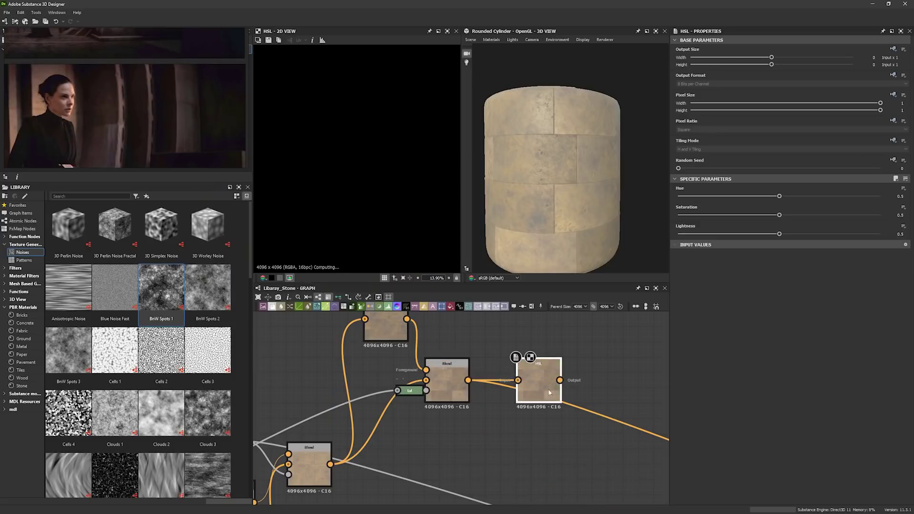
# Set the HSL node after the block-masked Blend to hue 0.49 and saturation 0.39.
pyautogui.moveTo(550, 392); pyautogui.dragTo(511, 395, button='middle')
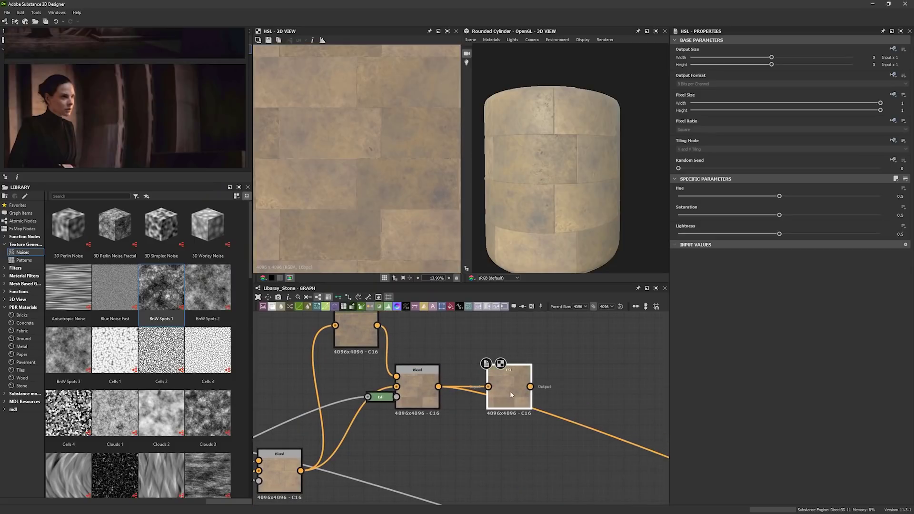
pyautogui.moveTo(779, 196); pyautogui.dragTo(776, 196)
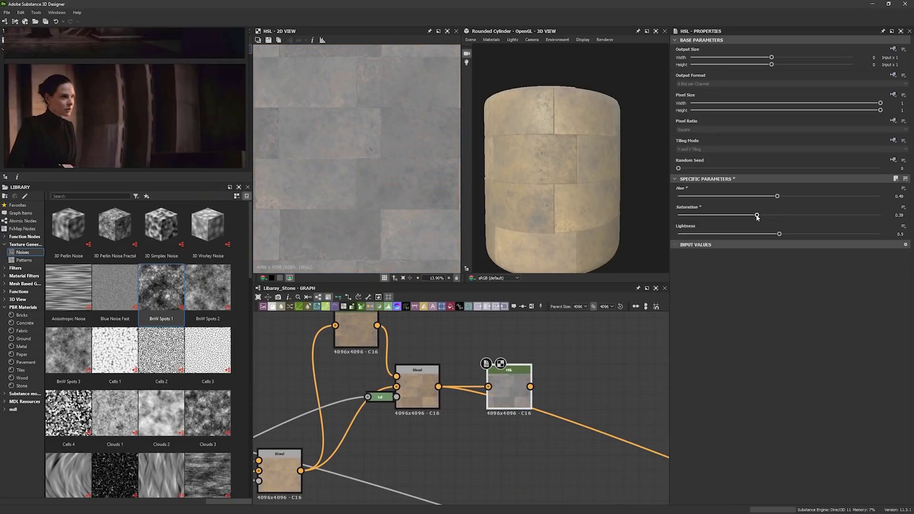
pyautogui.scroll(-1, 383, 209)
pyautogui.scroll(6, 376, 182)
pyautogui.scroll(-2, 375, 182)
# Add a Uniform Color and blend it as foreground over the output of the desaturated HSL node.
pyautogui.moveTo(586, 352); pyautogui.dragTo(520, 400, button='middle')
pyautogui.click(485, 369)
pyautogui.moveTo(444, 435); pyautogui.dragTo(477, 382)
pyautogui.press('b')
pyautogui.press('u')
pyautogui.moveTo(430, 357); pyautogui.dragTo(456, 379)
# Set the new Blend to Overlay and its Uniform Color to a muted brown with hue 0.04, saturation 0.16 and value 0.44.
pyautogui.doubleClick(478, 389)
pyautogui.click(705, 214)
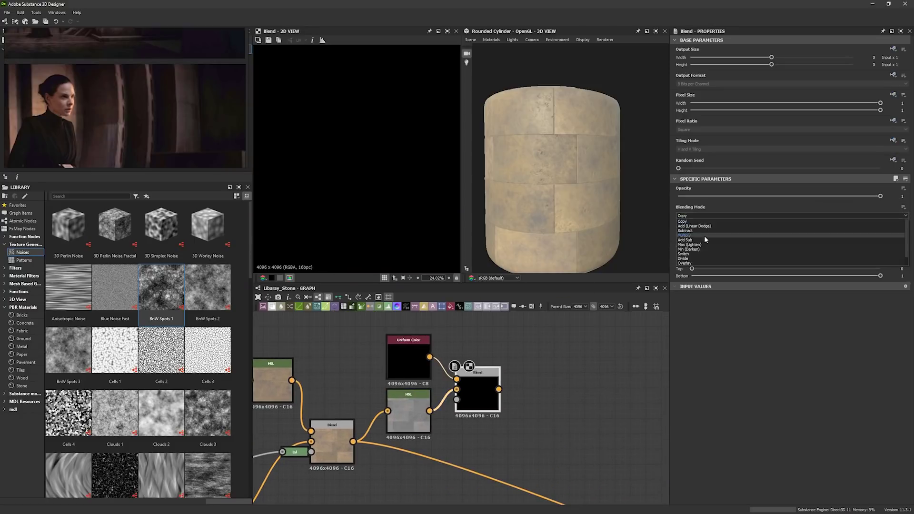
pyautogui.click(698, 261)
pyautogui.click(409, 358)
pyautogui.moveTo(700, 240); pyautogui.dragTo(729, 233)
pyautogui.moveTo(700, 226); pyautogui.dragTo(707, 227)
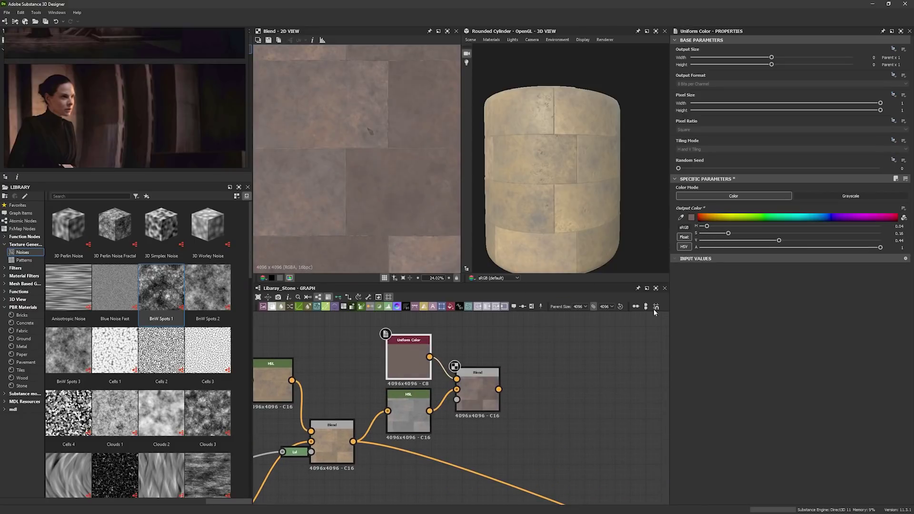
# Try the Add Sub blending mode at opacity 0.43 with a less saturated Uniform Color.
pyautogui.click(478, 391)
pyautogui.scroll(5, 700, 217)
pyautogui.scroll(-4, 701, 218)
pyautogui.click(700, 196)
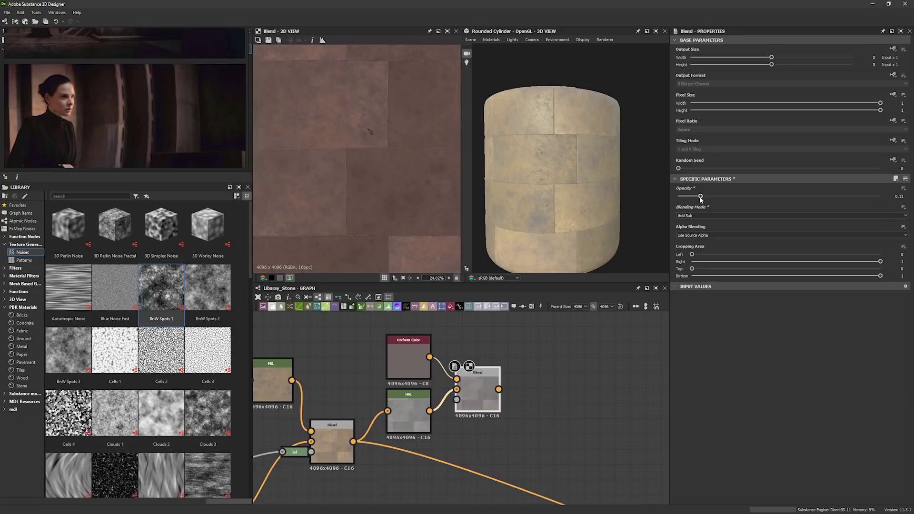
pyautogui.moveTo(700, 197); pyautogui.dragTo(753, 197)
pyautogui.click(409, 360)
pyautogui.moveTo(729, 234); pyautogui.dragTo(712, 228)
pyautogui.click(478, 390)
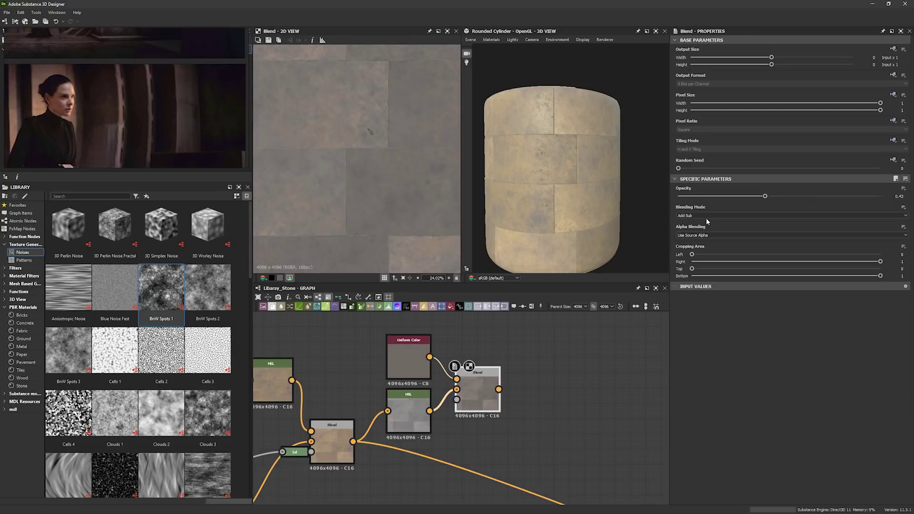
# Set the Blend's opacity to 1, choose another blending mode and increase the Uniform Color's saturation.
pyautogui.moveTo(765, 197); pyautogui.dragTo(880, 197)
pyautogui.click(707, 217)
pyautogui.click(708, 242)
pyautogui.click(409, 359)
pyautogui.moveTo(718, 234); pyautogui.dragTo(732, 234)
# Set the lightness of the HSL node feeding the block-masked Blend to 0.47.
pyautogui.scroll(-2, 352, 157)
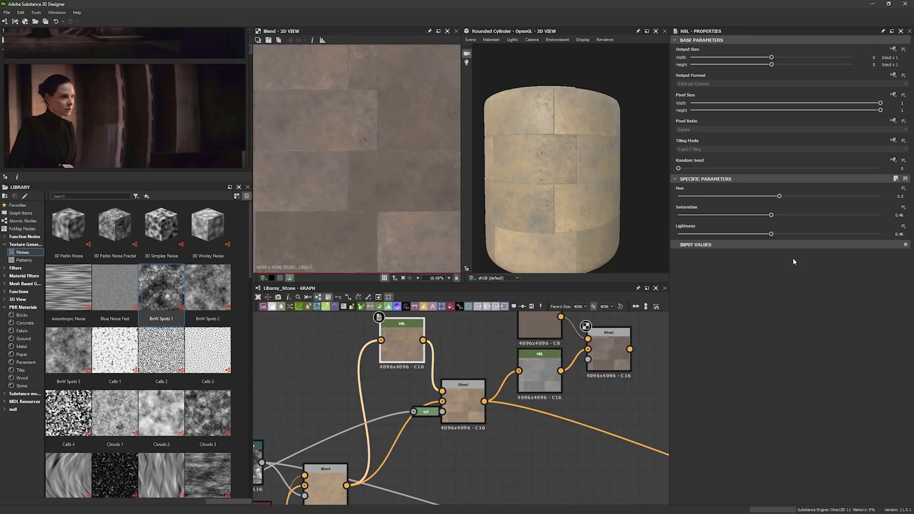
pyautogui.moveTo(779, 235); pyautogui.dragTo(777, 235)
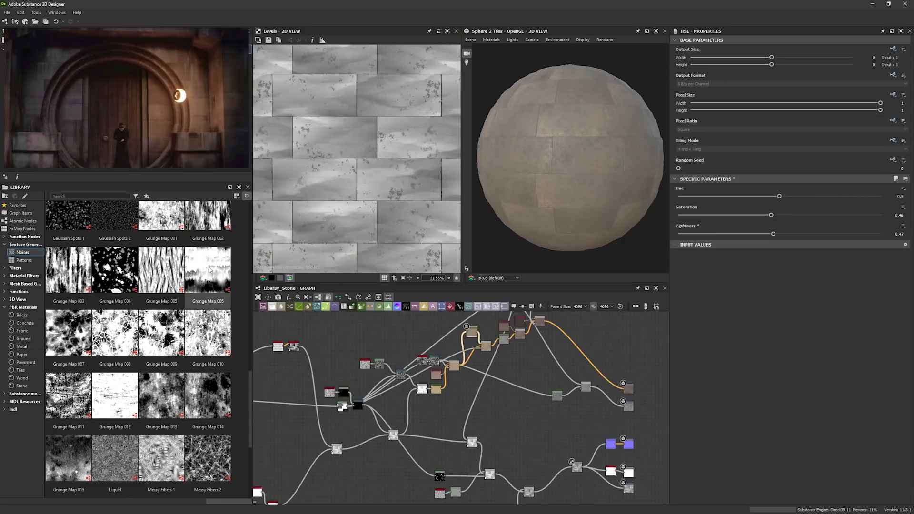
# Add a Grunge Map 006 noise node beside the upper colour nodes of the graph.
pyautogui.moveTo(209, 270); pyautogui.dragTo(617, 342)
pyautogui.moveTo(591, 330); pyautogui.dragTo(566, 381, button='middle')
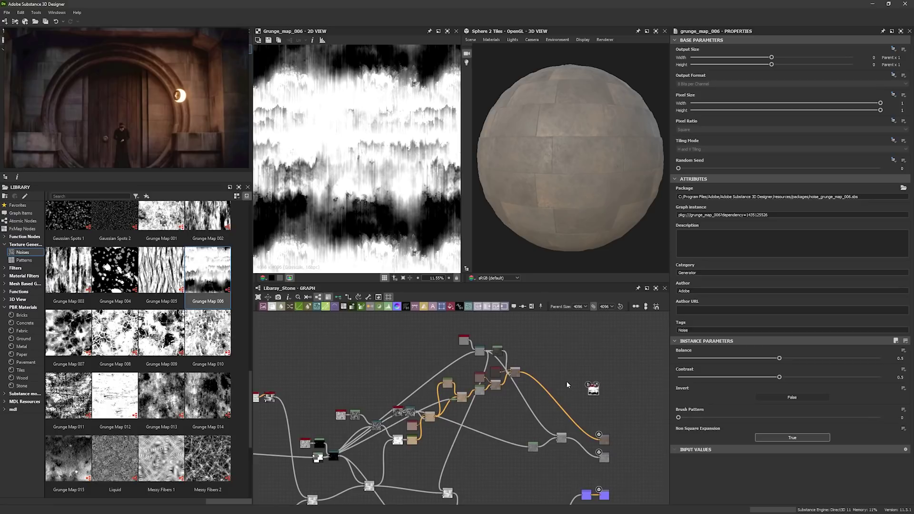
pyautogui.moveTo(594, 390); pyautogui.dragTo(547, 355)
pyautogui.scroll(5, 518, 340)
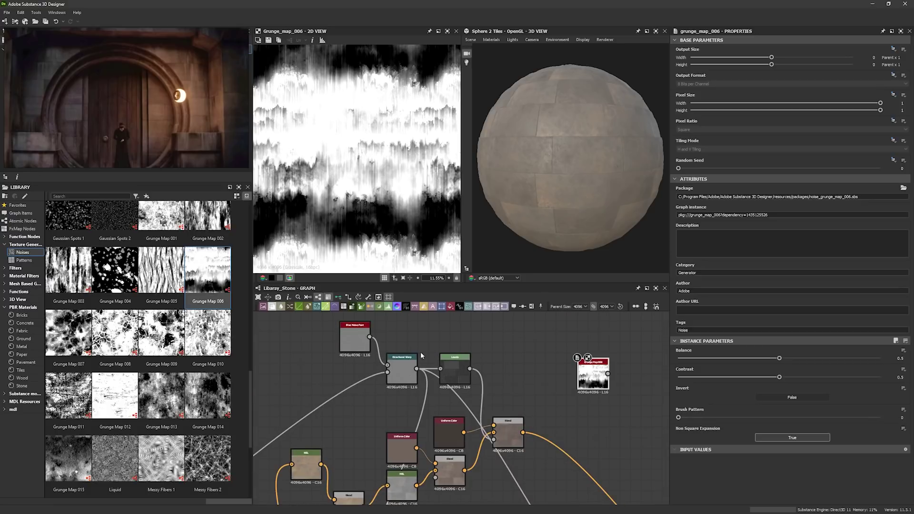
# Duplicate the Directional Warp used on the Blue Noise and feed Grunge Map 006 into the copy to offset it per block.
pyautogui.click(406, 366)
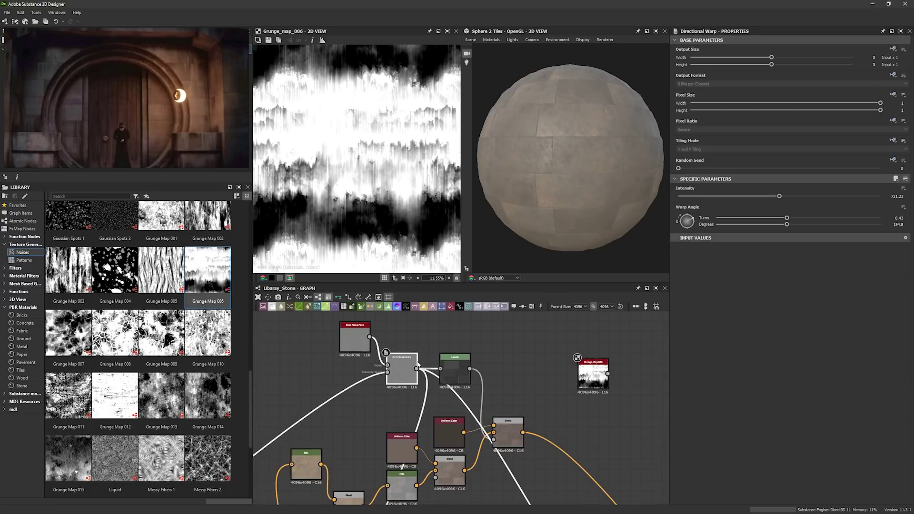
pyautogui.hotkey('ctrl', 'd')
pyautogui.moveTo(546, 373); pyautogui.dragTo(531, 396, button='middle')
pyautogui.moveTo(440, 433); pyautogui.dragTo(547, 356)
pyautogui.moveTo(580, 400); pyautogui.dragTo(593, 426, button='middle')
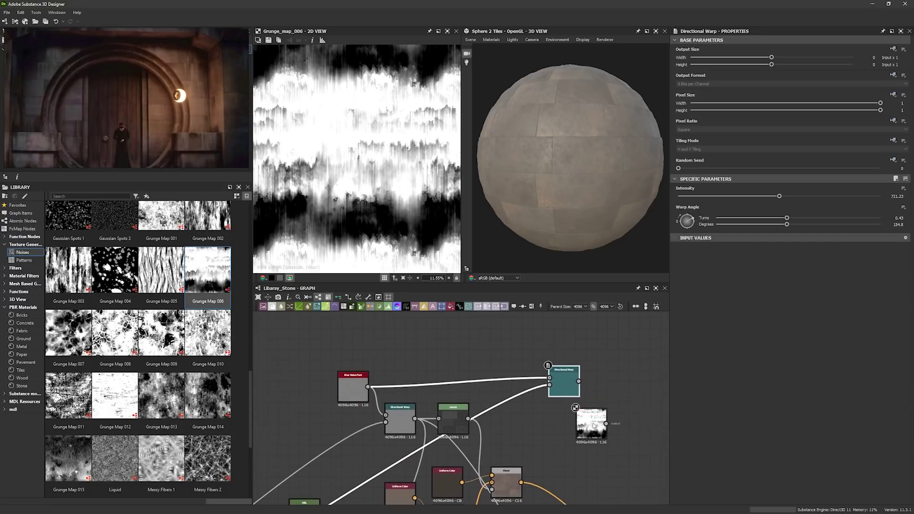
pyautogui.moveTo(489, 360); pyautogui.dragTo(446, 358, button='middle')
pyautogui.scroll(2, 455, 354)
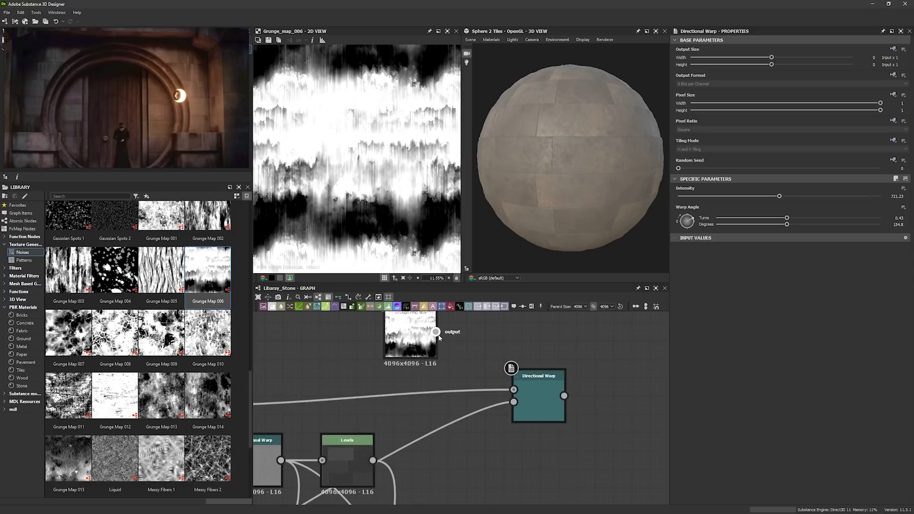
pyautogui.moveTo(518, 384); pyautogui.dragTo(514, 390)
pyautogui.doubleClick(539, 395)
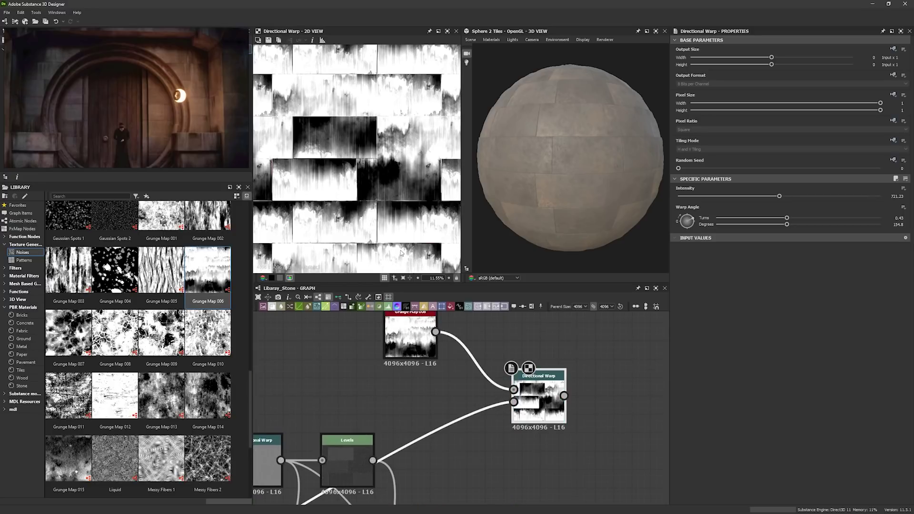
pyautogui.scroll(-1, 363, 188)
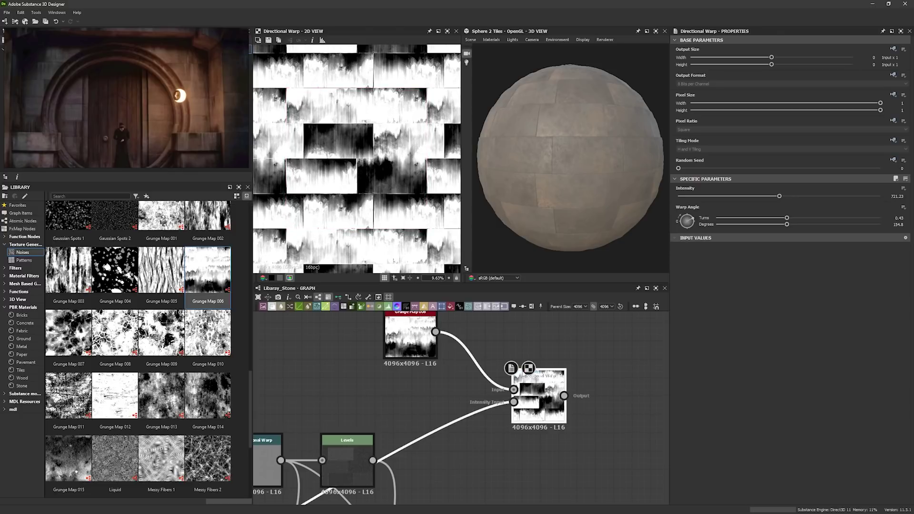
# Move the Grunge Map 006 and its Directional Warp into place and adjust the warp's intensity and angle.
pyautogui.moveTo(537, 389); pyautogui.dragTo(510, 381)
pyautogui.click(510, 421)
pyautogui.moveTo(510, 421); pyautogui.dragTo(505, 447, button='middle')
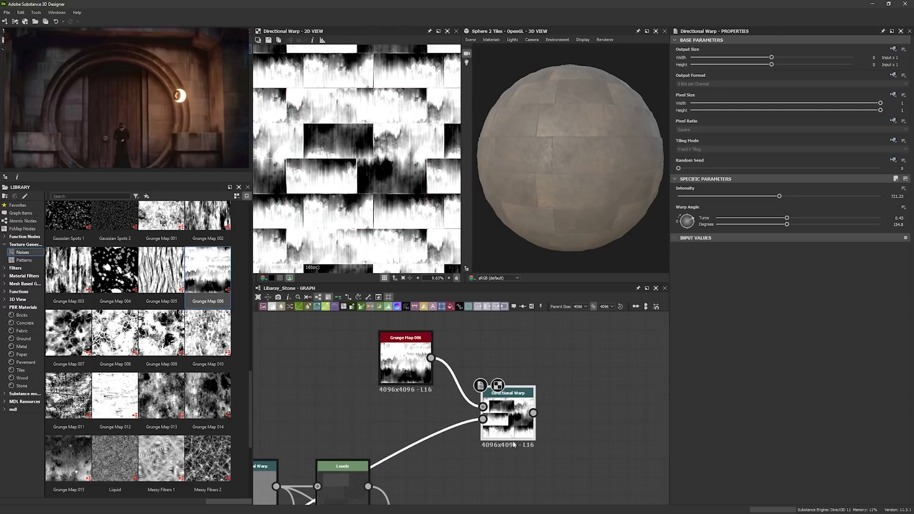
pyautogui.moveTo(512, 421); pyautogui.dragTo(493, 403)
pyautogui.moveTo(408, 376); pyautogui.dragTo(382, 358)
pyautogui.moveTo(511, 407); pyautogui.dragTo(475, 388)
pyautogui.moveTo(814, 195); pyautogui.dragTo(805, 223)
# Set Grunge Map 006 to balance 0.28, contrast 0 and Invert True, keeping Brush Pattern at 0.
pyautogui.moveTo(333, 370); pyautogui.dragTo(381, 382, button='middle')
pyautogui.moveTo(419, 362); pyautogui.dragTo(382, 354)
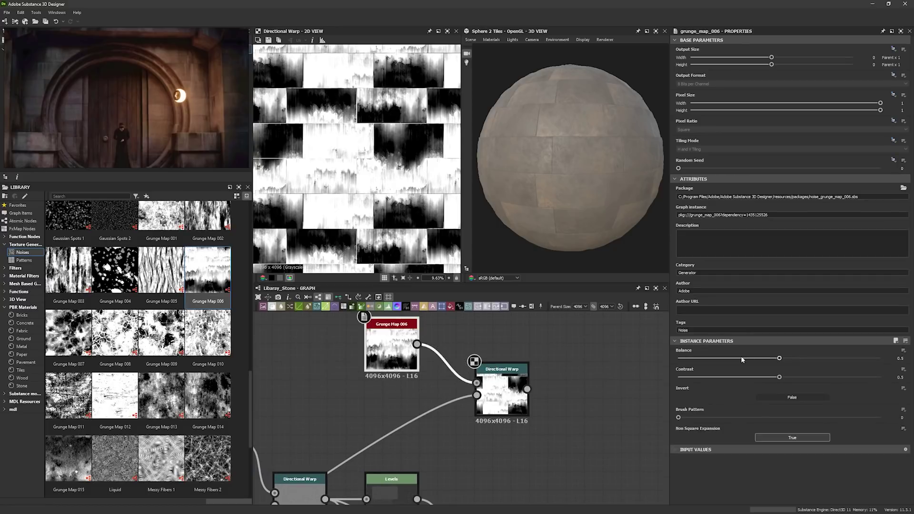
pyautogui.moveTo(743, 358); pyautogui.dragTo(715, 360)
pyautogui.moveTo(678, 418); pyautogui.dragTo(749, 419)
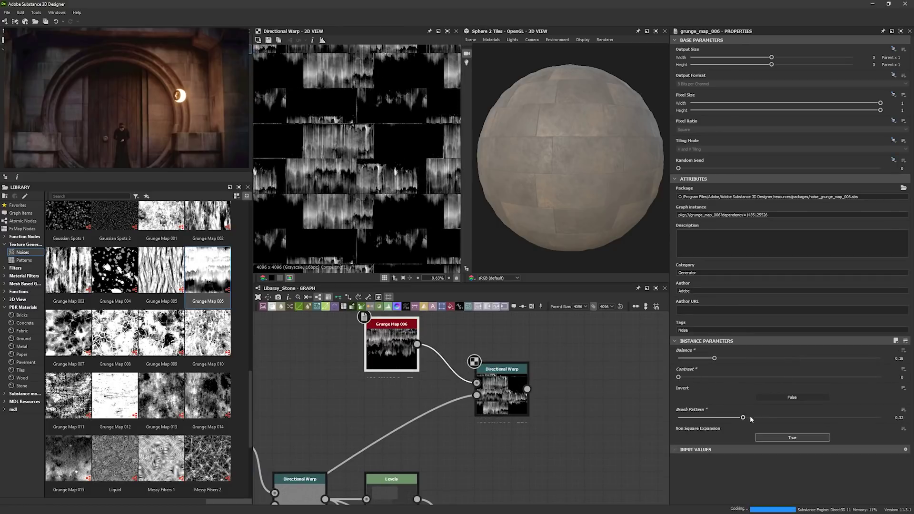
pyautogui.hotkey('ctrl', 'z')
pyautogui.click(768, 398)
pyautogui.moveTo(715, 359)
pyautogui.mouseDown()
pyautogui.moveTo(748, 361)
pyautogui.moveTo(736, 363)
pyautogui.mouseUp()
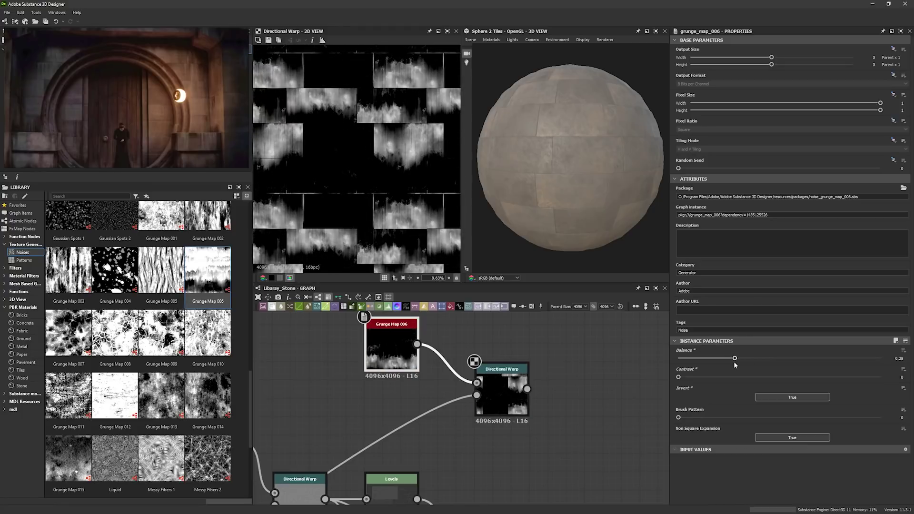
# Add a Blend node after the last colour Blend and connect the warped Grunge Map 006 as its opacity mask.
pyautogui.scroll(-4, 486, 329)
pyautogui.moveTo(408, 321); pyautogui.dragTo(441, 352)
pyautogui.moveTo(523, 438); pyautogui.dragTo(480, 432, button='middle')
pyautogui.click(484, 400)
pyautogui.press('space')
pyautogui.write('blend')
pyautogui.press('Return')
pyautogui.moveTo(396, 347); pyautogui.dragTo(489, 442)
pyautogui.press('space')
pyautogui.write('hsl')
pyautogui.press('Return')
pyautogui.press('Delete')
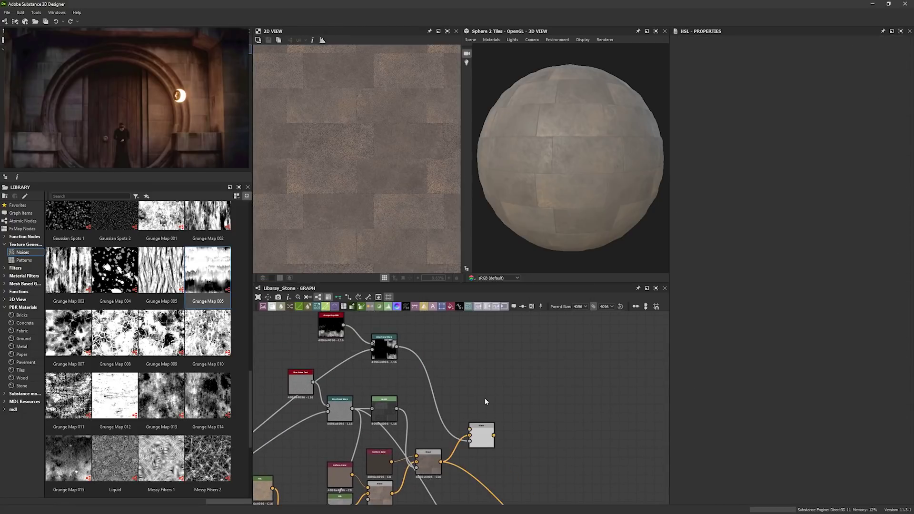
# Add an HSL node fed by the last colour Blend and connect it as the foreground of the grunge-masked Blend.
pyautogui.press('space')
pyautogui.write('hsl')
pyautogui.press('Return')
pyautogui.moveTo(441, 462); pyautogui.dragTo(469, 398)
pyautogui.moveTo(479, 403); pyautogui.dragTo(426, 422)
pyautogui.scroll(4, 447, 420)
pyautogui.moveTo(436, 415); pyautogui.dragTo(495, 440)
pyautogui.doubleClick(524, 459)
# Set the lightness of the HSL node feeding the grunge-masked Blend to 0.43.
pyautogui.moveTo(524, 459); pyautogui.dragTo(520, 422, button='middle')
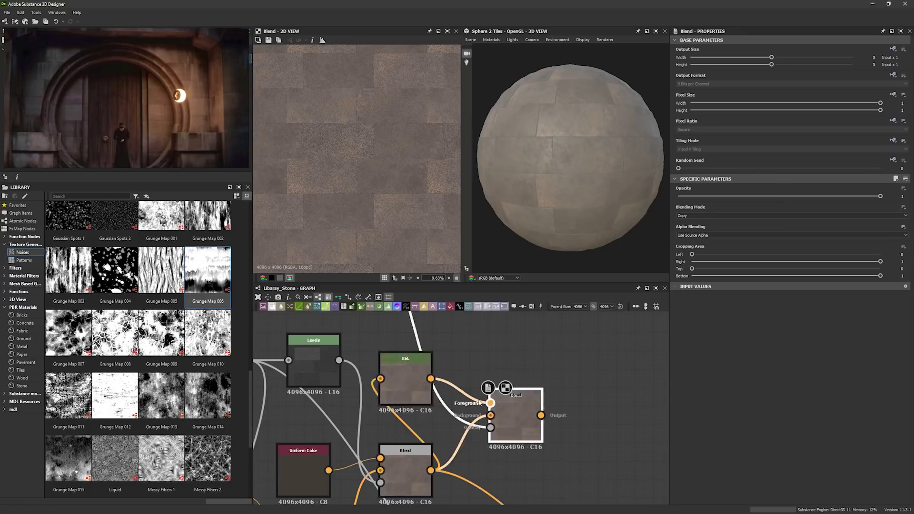
pyautogui.click(407, 385)
pyautogui.moveTo(780, 234)
pyautogui.mouseDown()
pyautogui.moveTo(755, 234)
pyautogui.moveTo(768, 237)
pyautogui.mouseUp()
# Connect the grunge-masked Blend to the Base Color output and inspect the streaks on the 3D sphere.
pyautogui.scroll(-4, 599, 444)
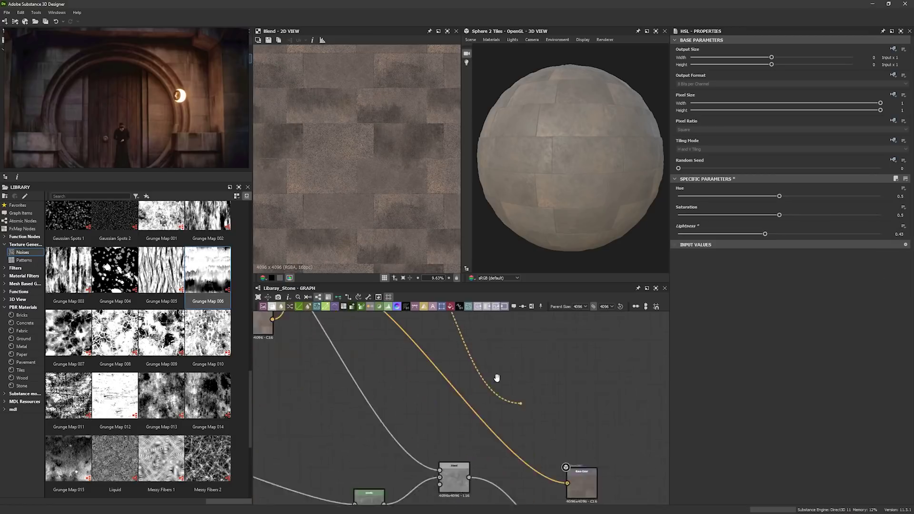
pyautogui.scroll(6, 592, 199)
pyautogui.moveTo(622, 220)
pyautogui.mouseDown()
pyautogui.moveTo(571, 179)
pyautogui.moveTo(629, 167)
pyautogui.mouseUp()
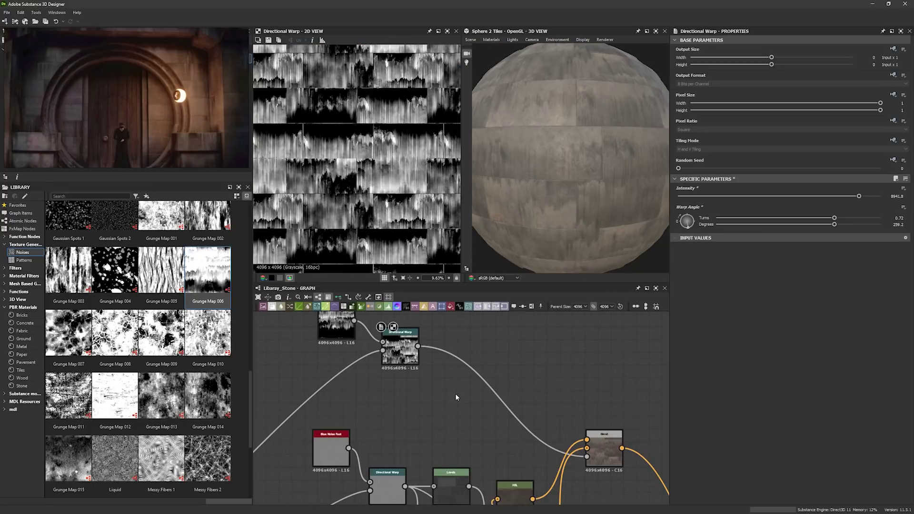
# Add a Blend node fed by the warped Grunge Map 006 and connect the random black-and-white block mask as its opacity.
pyautogui.press('space')
pyautogui.write('blen')
pyautogui.press('Return')
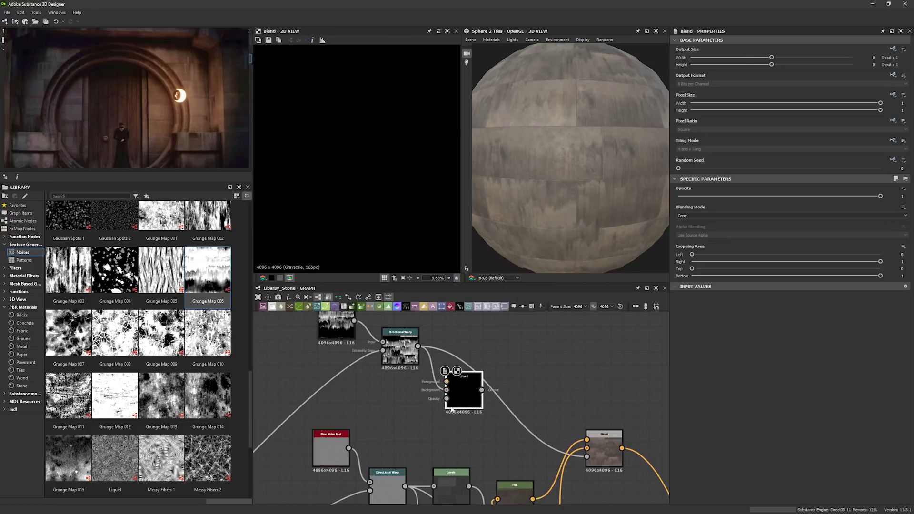
pyautogui.scroll(-6, 453, 410)
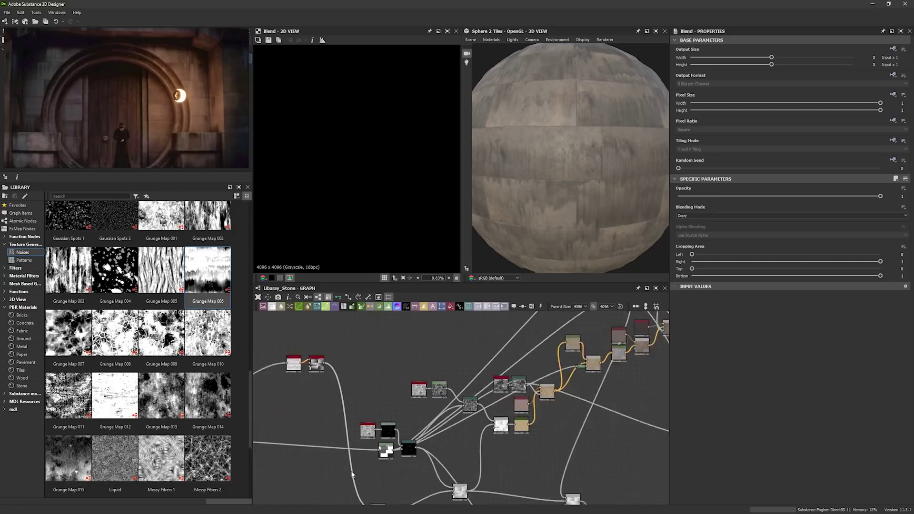
pyautogui.scroll(2, 352, 475)
pyautogui.moveTo(580, 359); pyautogui.dragTo(367, 500, button='middle')
pyautogui.moveTo(556, 336); pyautogui.dragTo(474, 421, button='middle')
pyautogui.scroll(3, 481, 419)
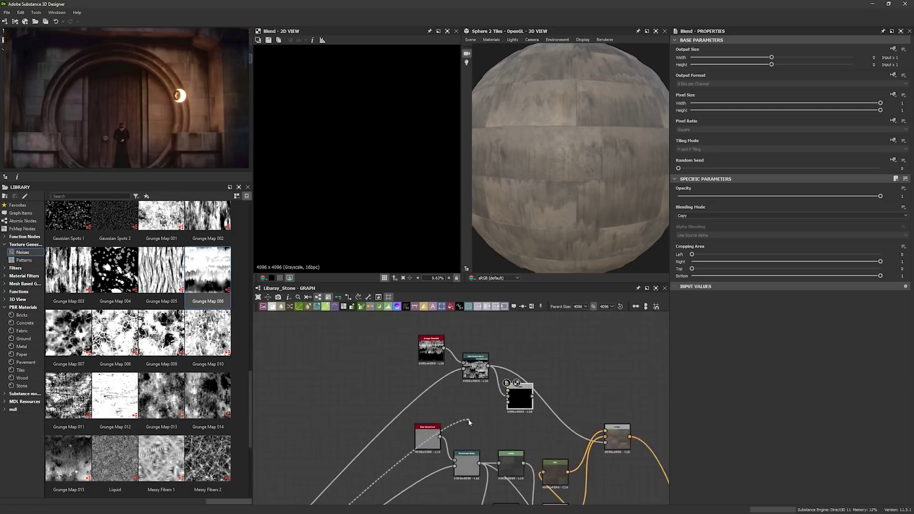
pyautogui.click(517, 399)
pyautogui.moveTo(573, 430); pyautogui.dragTo(471, 434, button='middle')
pyautogui.scroll(1, 498, 416)
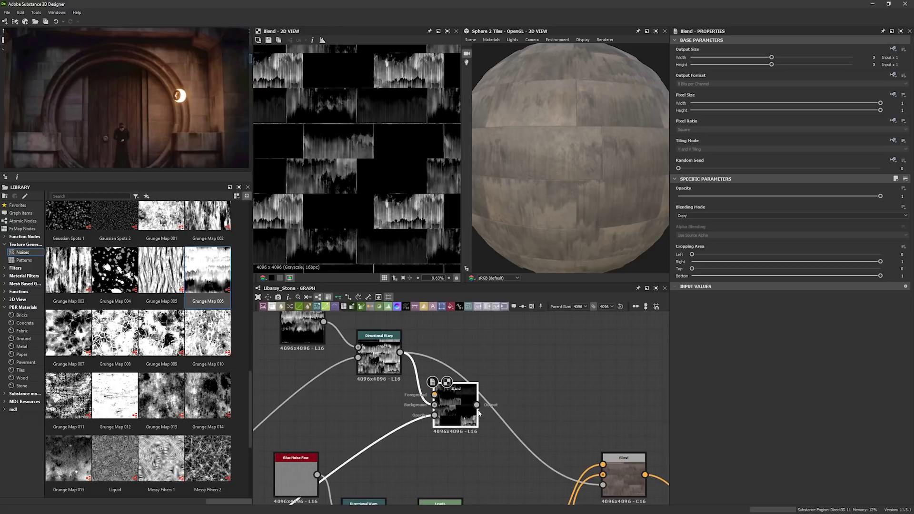
# Use the block-masked streak Blend as the opacity of the grunge-masked colour Blend and inspect the streaks on the sphere.
pyautogui.moveTo(605, 490); pyautogui.dragTo(605, 488)
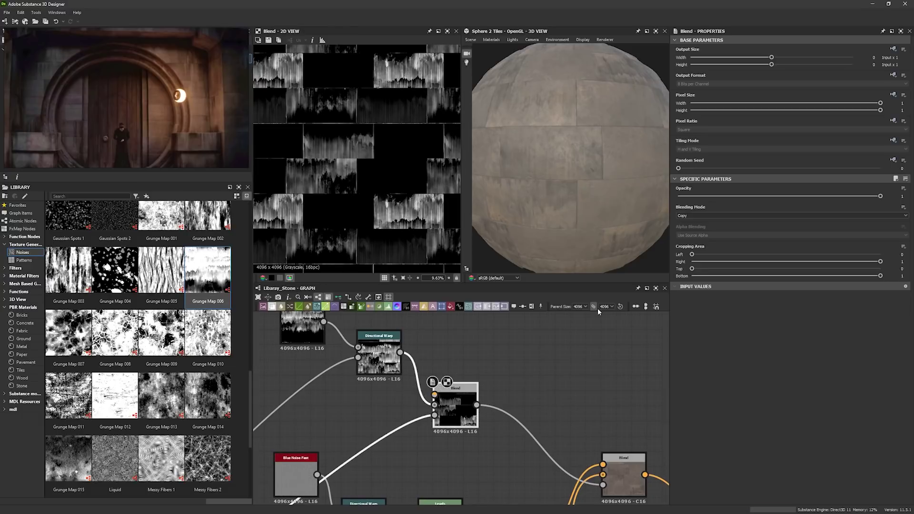
pyautogui.moveTo(592, 230); pyautogui.dragTo(612, 222)
pyautogui.scroll(5, 622, 234)
pyautogui.scroll(-3, 495, 387)
pyautogui.scroll(-3, 439, 397)
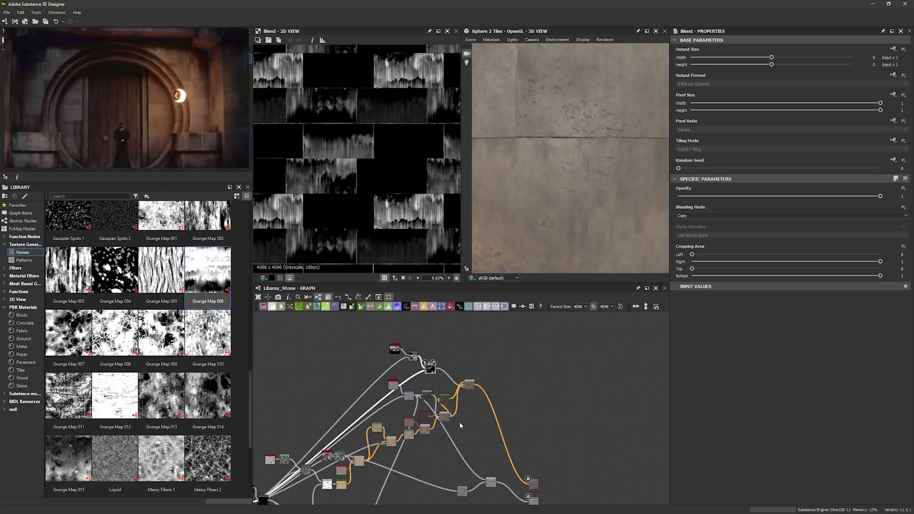
# Add a Blend node next to the last Blend of the roughness chain.
pyautogui.moveTo(490, 484); pyautogui.dragTo(452, 442, button='middle')
pyautogui.scroll(5, 452, 443)
pyautogui.moveTo(451, 443); pyautogui.dragTo(433, 435)
pyautogui.scroll(-2, 457, 387)
pyautogui.click(435, 388)
pyautogui.press('space')
pyautogui.write('blend')
pyautogui.press('Return')
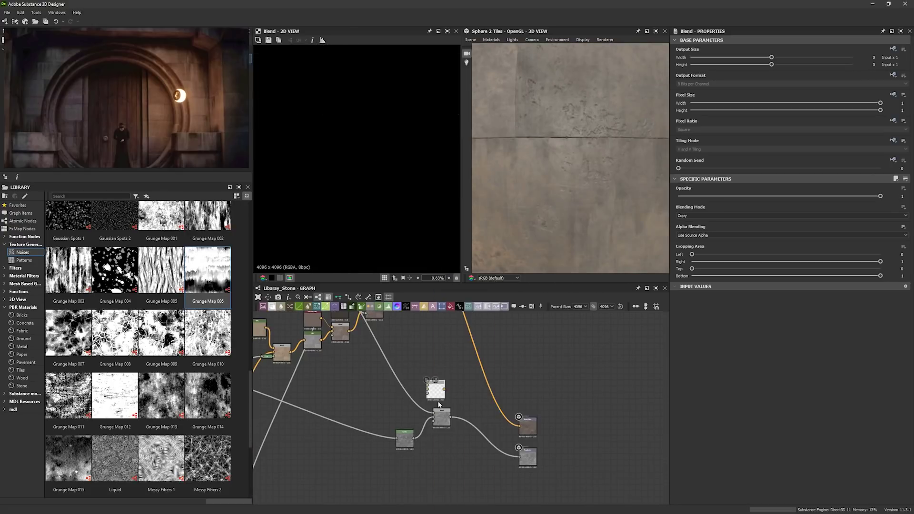
# Connect the existing roughness Blend as the new Blend's background and the block-masked streaks as its opacity.
pyautogui.moveTo(437, 395); pyautogui.dragTo(448, 449)
pyautogui.scroll(-3, 448, 449)
pyautogui.scroll(4, 405, 367)
pyautogui.moveTo(407, 327); pyautogui.dragTo(463, 413)
pyautogui.scroll(-4, 428, 362)
pyautogui.scroll(6, 457, 428)
pyautogui.moveTo(463, 413); pyautogui.dragTo(448, 432, button='middle')
pyautogui.moveTo(463, 413); pyautogui.dragTo(503, 437)
pyautogui.moveTo(475, 355); pyautogui.dragTo(487, 430)
pyautogui.moveTo(411, 464); pyautogui.dragTo(421, 455, button='middle')
# Add a black Uniform Color node in grayscale mode as the foreground of the streak-masked roughness Blend.
pyautogui.press('space')
pyautogui.write('uni')
pyautogui.press('Return')
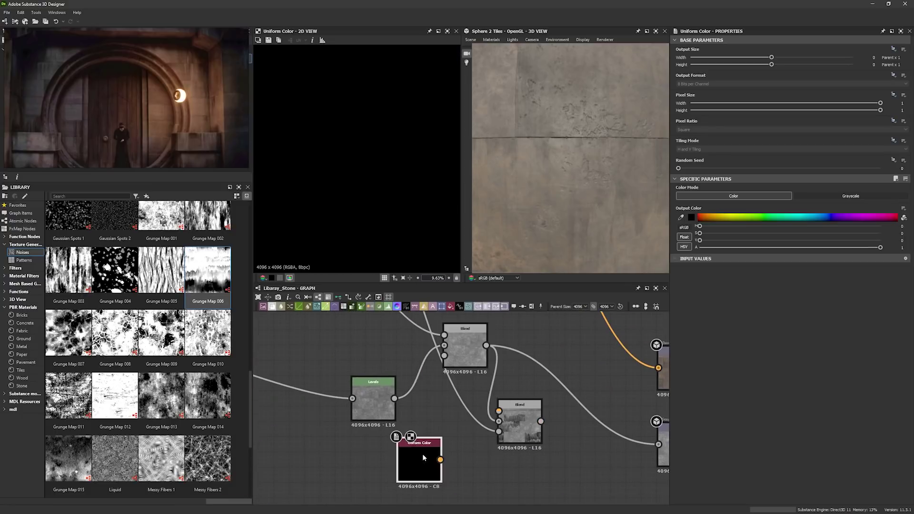
pyautogui.moveTo(423, 457); pyautogui.dragTo(445, 427)
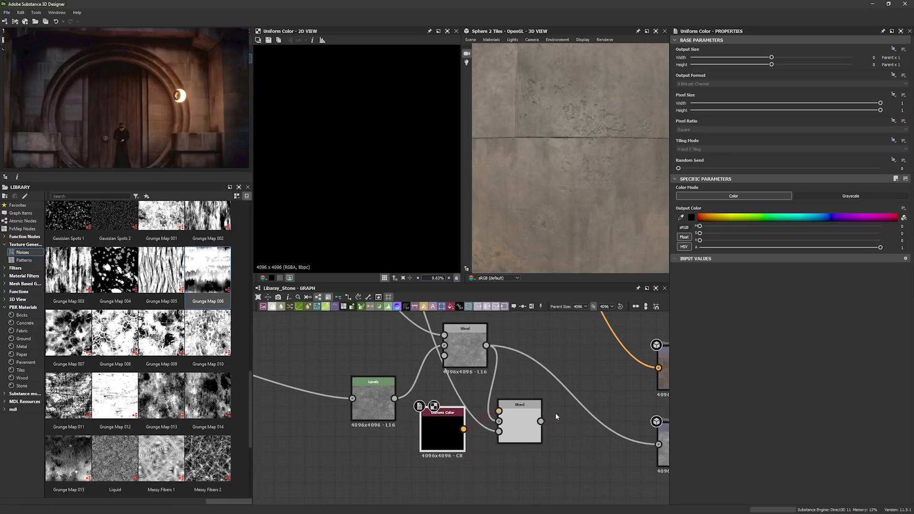
pyautogui.moveTo(555, 413); pyautogui.dragTo(536, 423, button='middle')
pyautogui.click(499, 435)
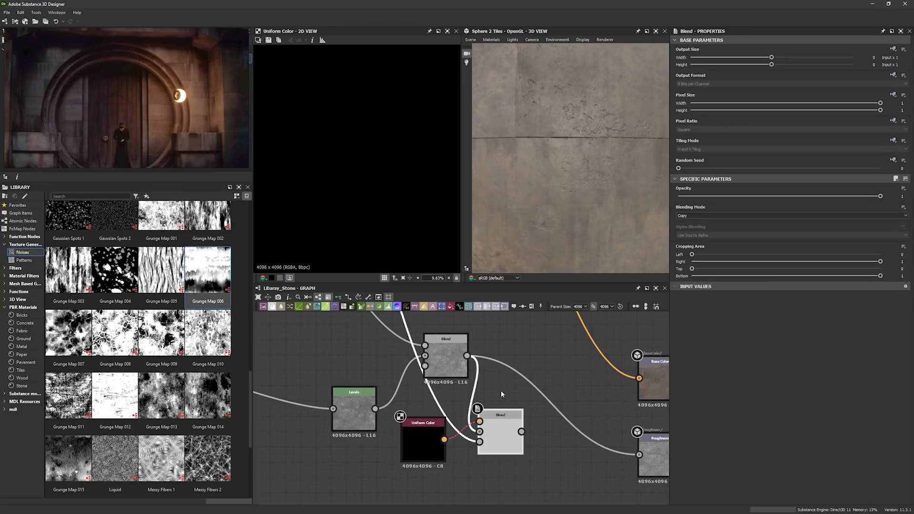
pyautogui.click(426, 445)
pyautogui.click(818, 197)
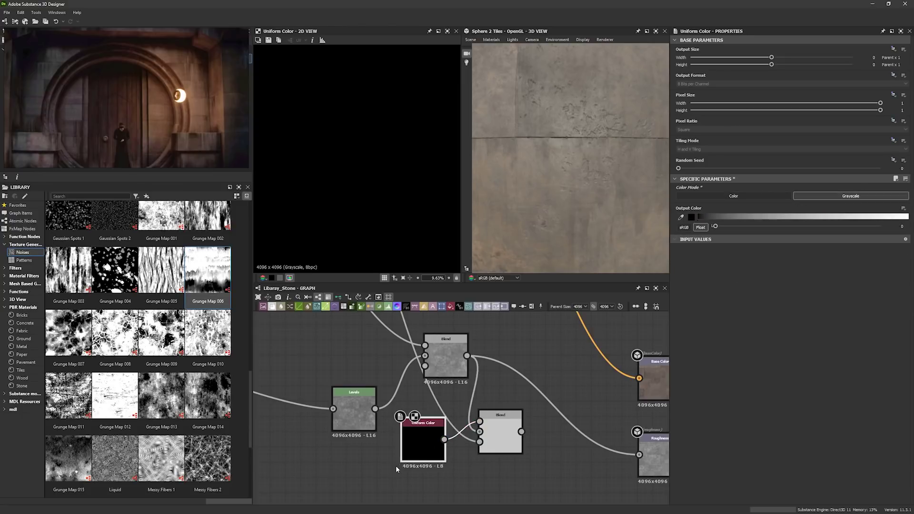
# Connect the streak-masked roughness Blend to the Roughness output and inspect the reflections on the 3D sphere.
pyautogui.doubleClick(504, 442)
pyautogui.moveTo(549, 460); pyautogui.dragTo(521, 465, button='middle')
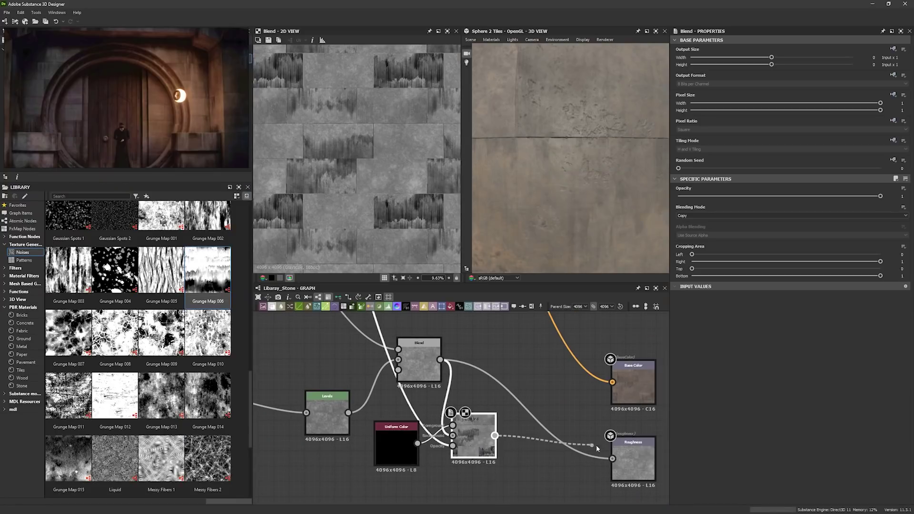
pyautogui.moveTo(591, 191); pyautogui.dragTo(618, 187)
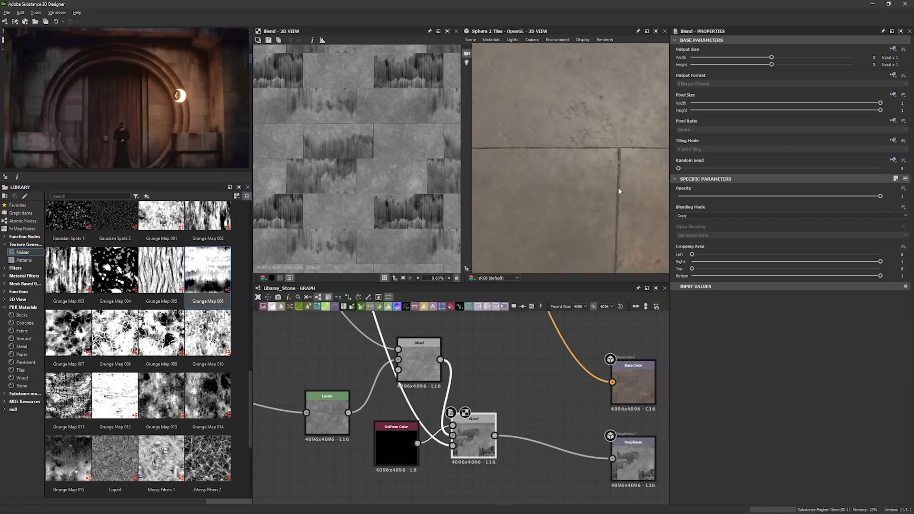
pyautogui.moveTo(618, 187); pyautogui.dragTo(608, 135, button='right')
pyautogui.moveTo(608, 135); pyautogui.dragTo(590, 138, button='middle')
pyautogui.moveTo(590, 139); pyautogui.dragTo(576, 165)
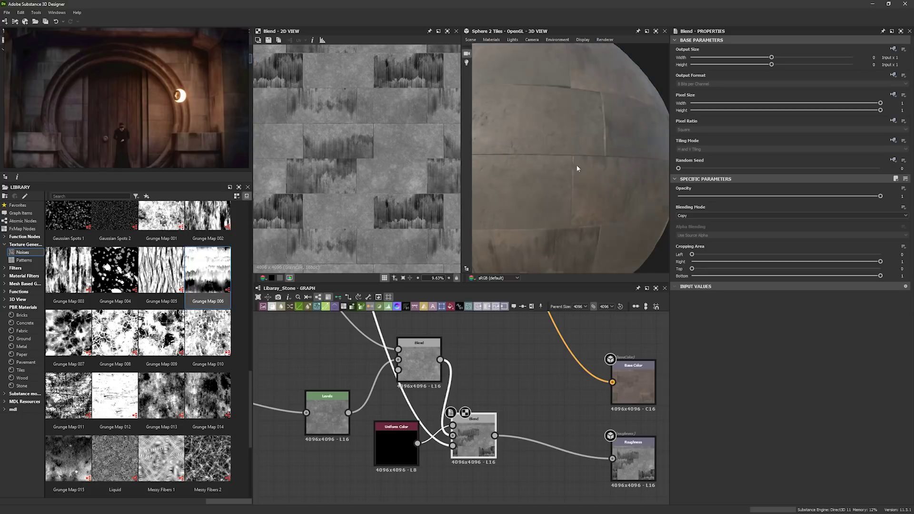
pyautogui.moveTo(577, 165); pyautogui.dragTo(590, 82, button='right')
pyautogui.moveTo(590, 82); pyautogui.dragTo(600, 163)
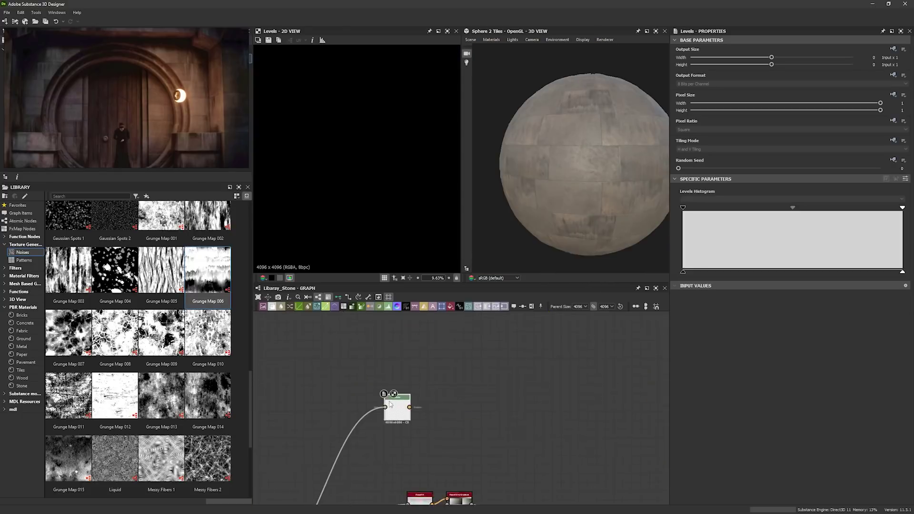
# Add a Blur HQ Grayscale node after the Levels node fed by the block mask.
pyautogui.scroll(-5, 401, 230)
pyautogui.moveTo(451, 406); pyautogui.dragTo(405, 385, button='middle')
pyautogui.press('space')
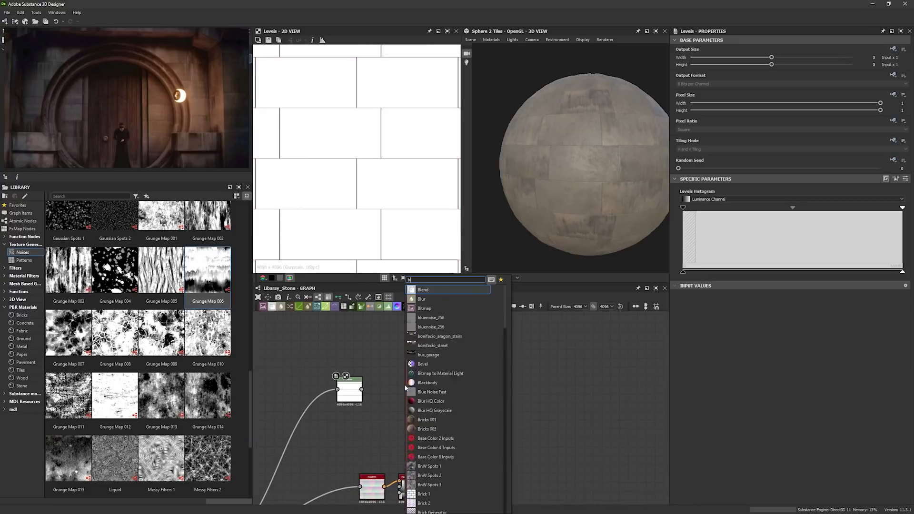
pyautogui.write('bl')
pyautogui.press('Down')
pyautogui.press('Down')
pyautogui.press('Down')
pyautogui.press('Down')
pyautogui.press('Down')
pyautogui.press('Return')
pyautogui.scroll(2, 404, 384)
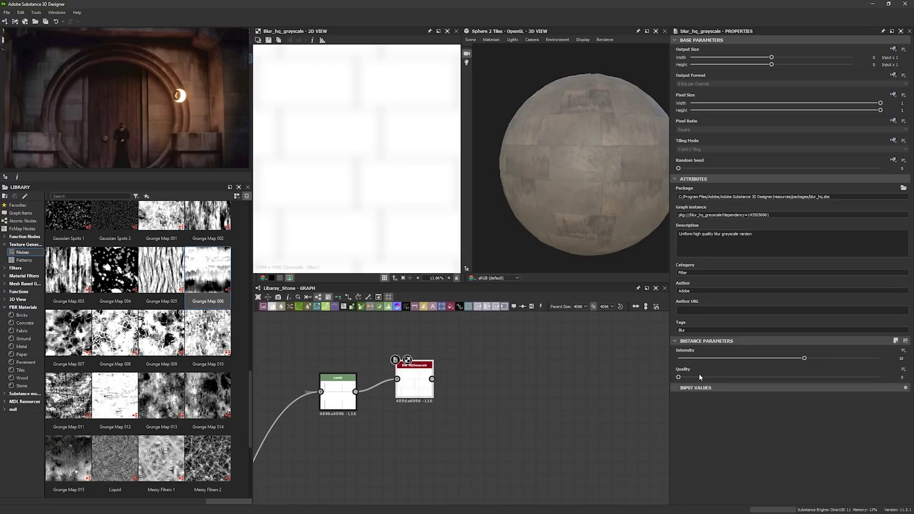
# Reduce the blur's intensity, set its quality to 1, and reorder the nodes so the block mask passes through the blur before Levels.
pyautogui.moveTo(704, 362); pyautogui.dragTo(710, 361)
pyautogui.scroll(-3, 296, 451)
pyautogui.moveTo(296, 451); pyautogui.dragTo(413, 381, button='middle')
pyautogui.moveTo(330, 470); pyautogui.dragTo(464, 354)
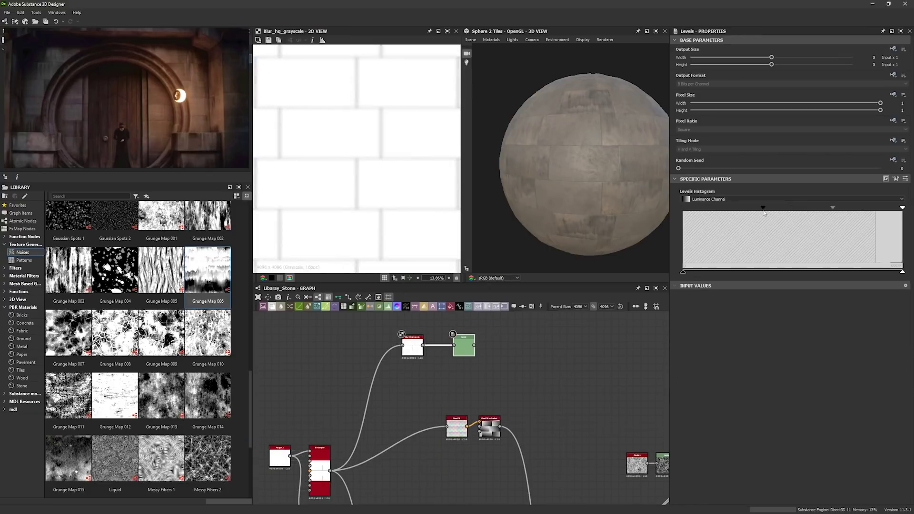
# Raise the black input level of the Levels node close to white so the blurred block joints turn into thick black lines.
pyautogui.moveTo(802, 209); pyautogui.dragTo(903, 209)
pyautogui.doubleClick(463, 353)
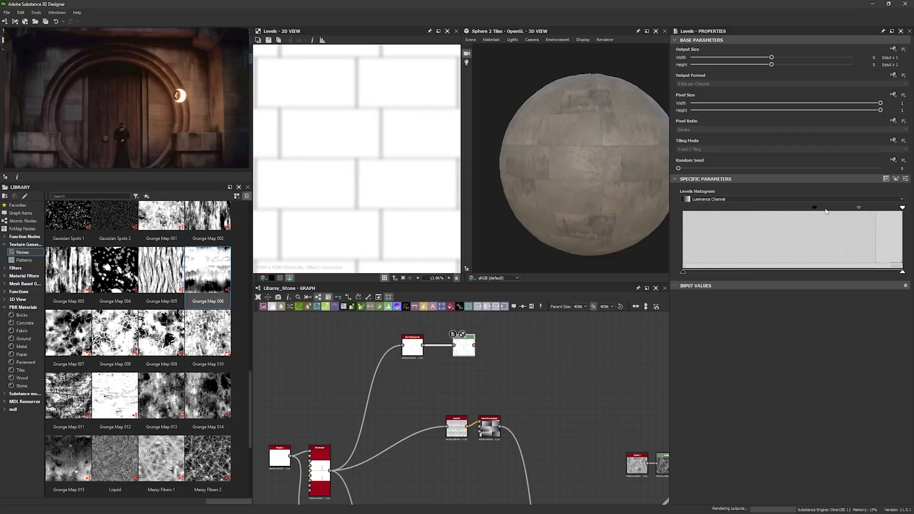
pyautogui.moveTo(826, 211); pyautogui.dragTo(887, 208)
pyautogui.scroll(2, 472, 367)
pyautogui.moveTo(472, 367); pyautogui.dragTo(508, 421, button='middle')
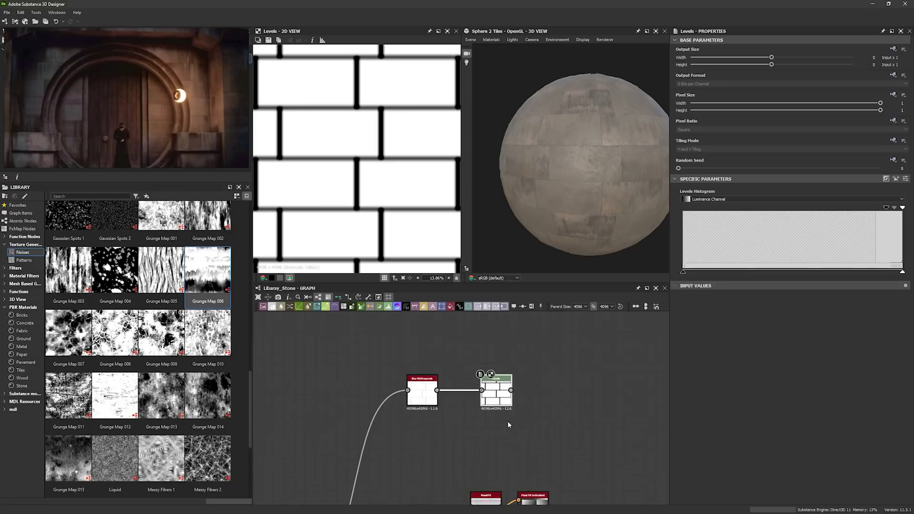
# Copy the Blur HQ Grayscale node, place the copy after the Levels node, and set its intensity to 8.07.
pyautogui.click(421, 395)
pyautogui.hotkey('ctrl', 'c')
pyautogui.hotkey('ctrl', 'v')
pyautogui.moveTo(478, 391); pyautogui.dragTo(508, 401)
pyautogui.moveTo(523, 412); pyautogui.dragTo(512, 391)
pyautogui.doubleClick(512, 391)
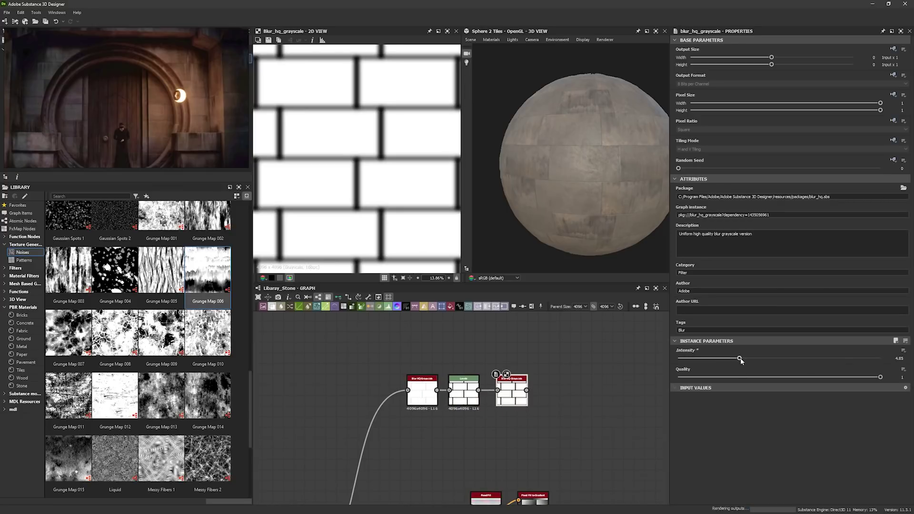
pyautogui.moveTo(741, 358); pyautogui.dragTo(780, 365)
# Add a new Blend node beside the last colour Blend and connect that colour Blend as its background.
pyautogui.scroll(-8, 405, 191)
pyautogui.scroll(4, 405, 190)
pyautogui.moveTo(566, 408); pyautogui.dragTo(408, 377, button='middle')
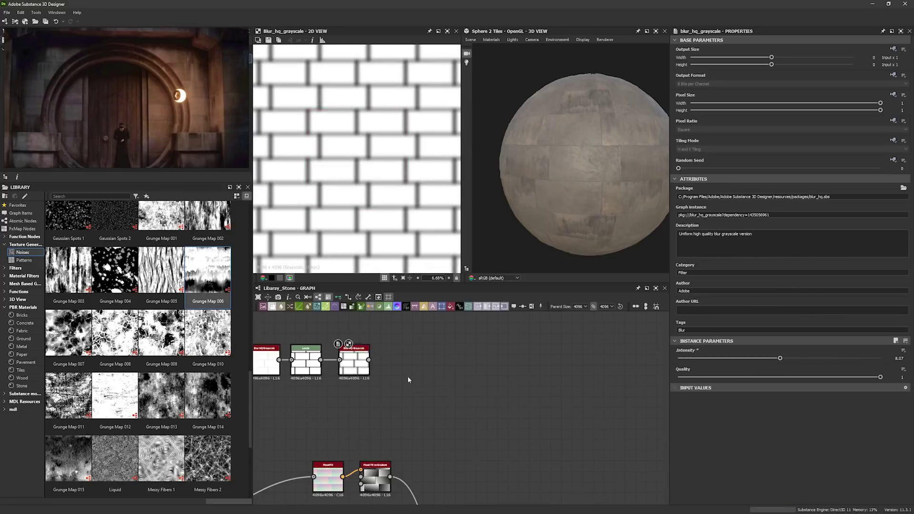
pyautogui.scroll(-5, 408, 380)
pyautogui.moveTo(517, 376); pyautogui.dragTo(395, 382, button='middle')
pyautogui.scroll(6, 553, 385)
pyautogui.scroll(-3, 518, 376)
pyautogui.moveTo(493, 428); pyautogui.dragTo(523, 438, button='middle')
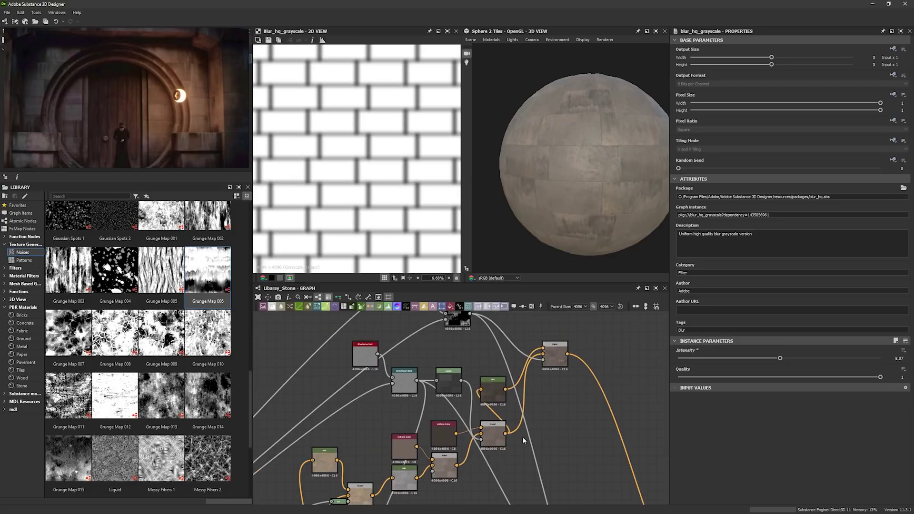
pyautogui.doubleClick(493, 435)
pyautogui.scroll(-5, 391, 413)
pyautogui.moveTo(391, 414); pyautogui.dragTo(500, 406, button='middle')
pyautogui.scroll(6, 555, 410)
pyautogui.moveTo(577, 414); pyautogui.dragTo(512, 402, button='middle')
pyautogui.press('space')
pyautogui.write('b')
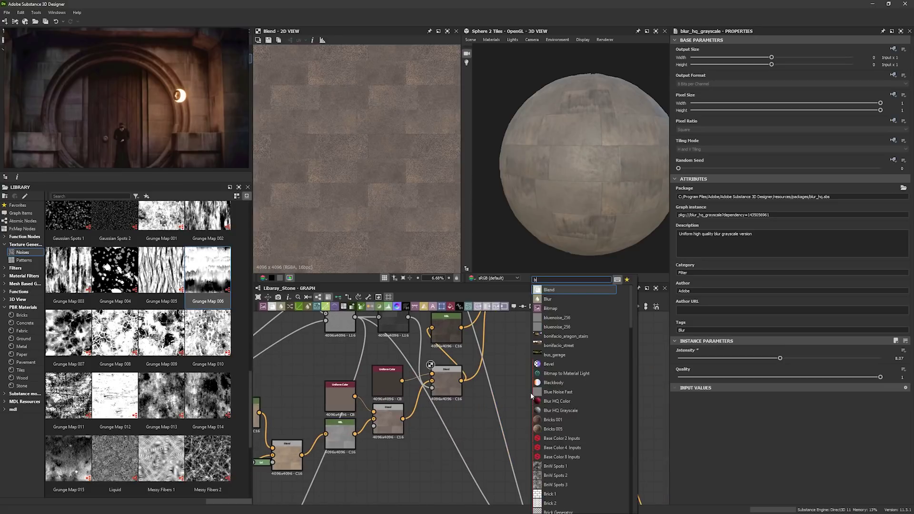
pyautogui.write('l')
pyautogui.press('Return')
pyautogui.moveTo(461, 381); pyautogui.dragTo(564, 436)
# Add an HSL node fed by the last colour Blend.
pyautogui.press('space')
pyautogui.write('hs')
pyautogui.press('Return')
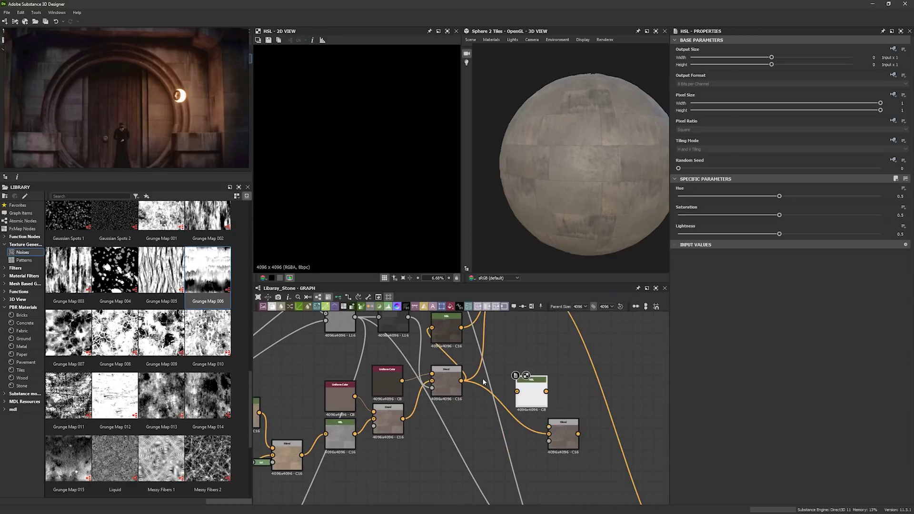
pyautogui.moveTo(461, 380); pyautogui.dragTo(517, 391)
# Connect the HSL node as the new Blend's foreground and the blurred block-joint mask as its opacity.
pyautogui.scroll(-5, 565, 436)
pyautogui.moveTo(428, 419); pyautogui.dragTo(581, 422, button='middle')
pyautogui.moveTo(396, 380); pyautogui.dragTo(521, 409)
pyautogui.moveTo(537, 423); pyautogui.dragTo(533, 404)
pyautogui.scroll(4, 520, 414)
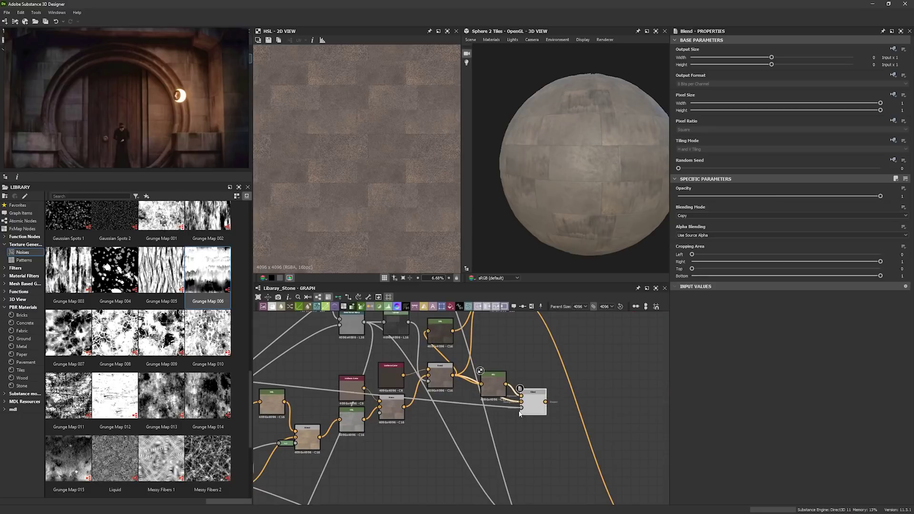
# Slightly raise the lightness of the HSL node feeding the joint-masked Blend.
pyautogui.click(503, 385)
pyautogui.scroll(2, 517, 426)
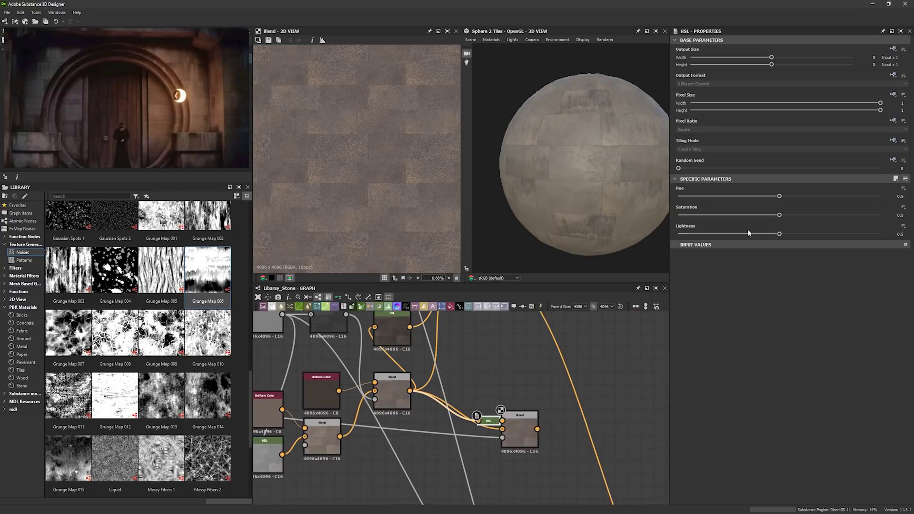
pyautogui.moveTo(779, 234); pyautogui.dragTo(788, 235)
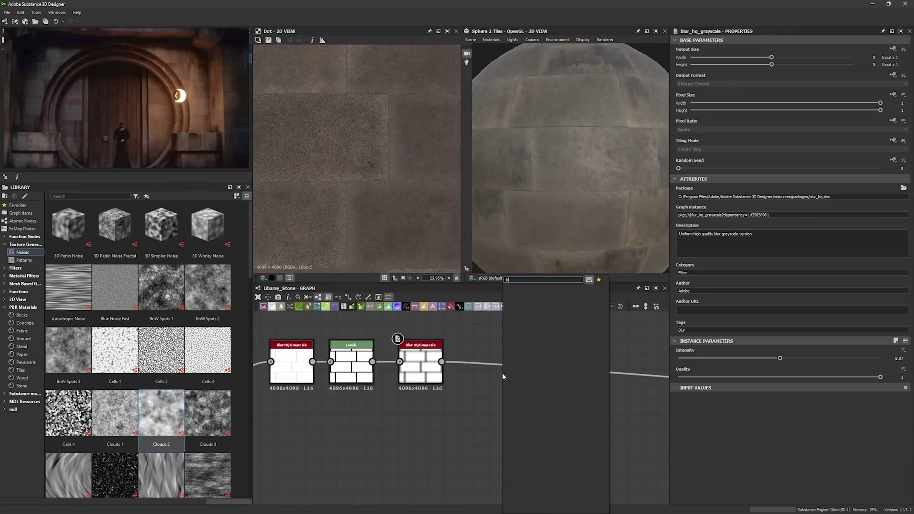
# Add an inverting Levels node after the second Blur HQ Grayscale and inspect the block edges on the sphere.
pyautogui.write('levels')
pyautogui.press('Return')
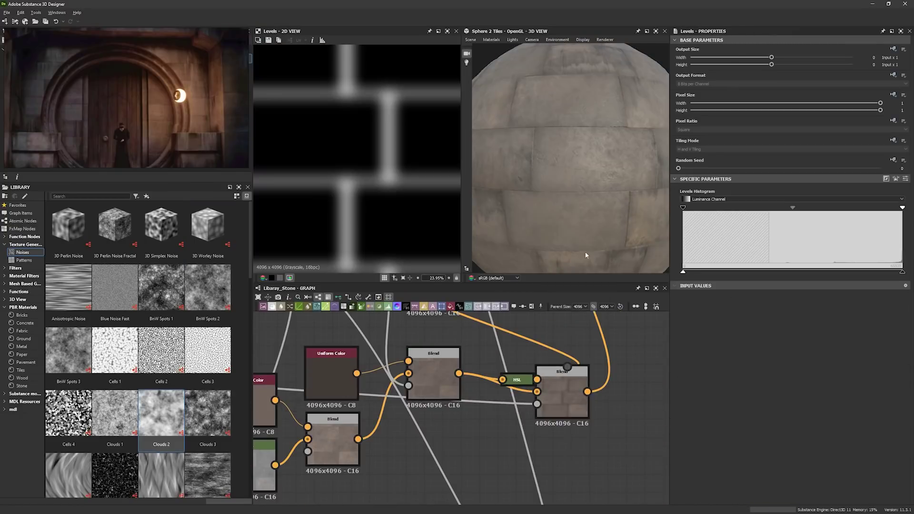
pyautogui.scroll(-3, 593, 155)
pyautogui.scroll(6, 598, 207)
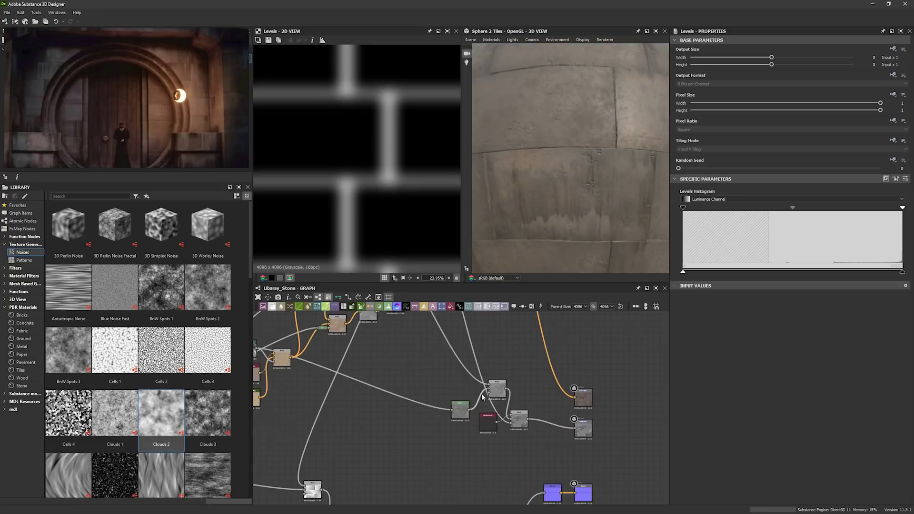
# Duplicate a node of the roughness chain and place the copy near the Roughness output.
pyautogui.moveTo(540, 370); pyautogui.dragTo(443, 441)
pyautogui.moveTo(498, 389); pyautogui.dragTo(494, 436)
pyautogui.click(455, 419)
pyautogui.hotkey('ctrl', 'd')
pyautogui.scroll(4, 486, 430)
pyautogui.hotkey('ctrl', 'd')
pyautogui.moveTo(447, 456); pyautogui.dragTo(518, 430)
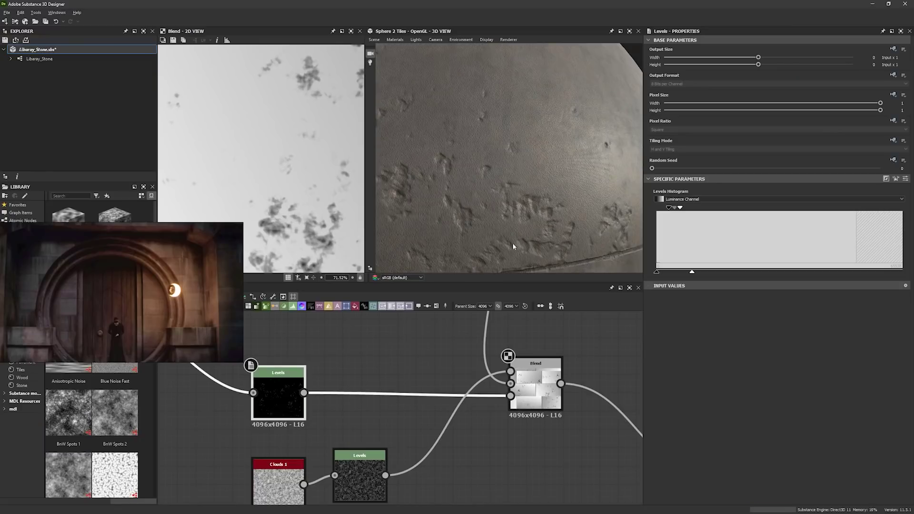
# Examine the fine surface grain and pits up close on the sphere and in the previews of the colour, roughness and height Blends.
pyautogui.scroll(3, 512, 243)
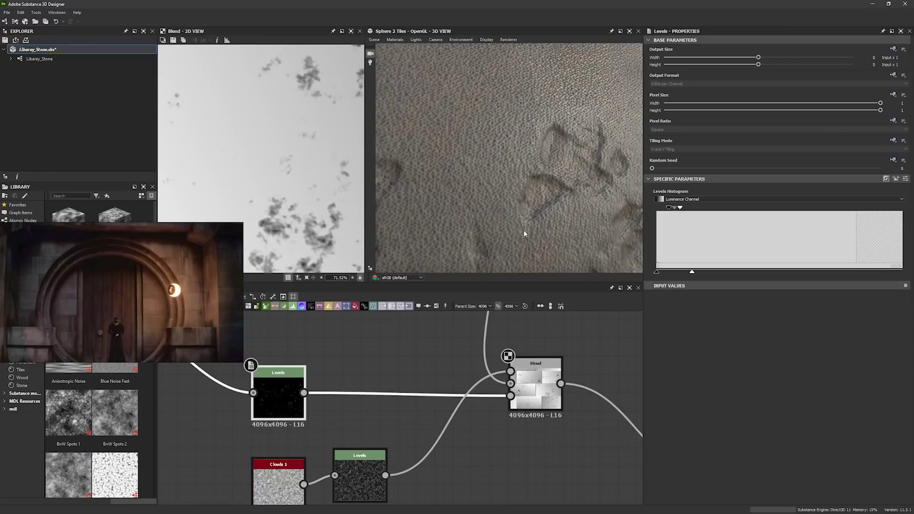
pyautogui.scroll(-3, 414, 428)
pyautogui.scroll(4, 551, 384)
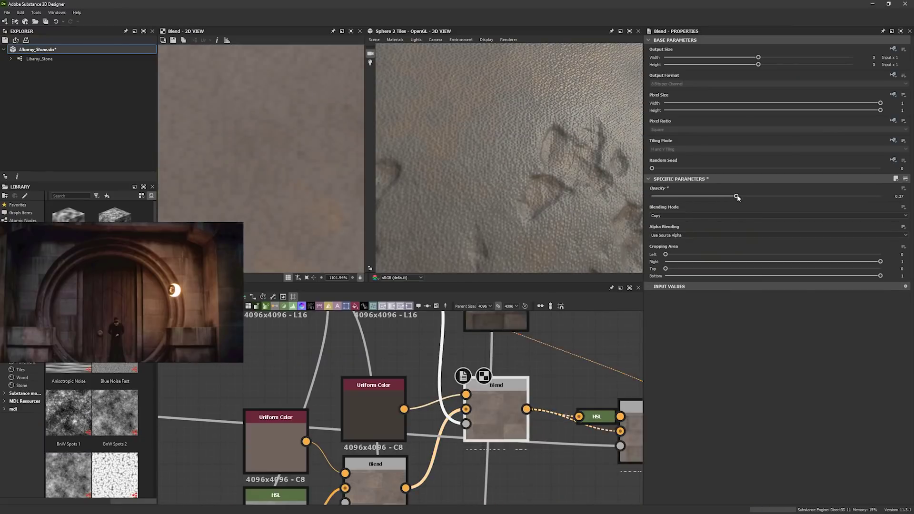
pyautogui.scroll(-4, 496, 464)
pyautogui.scroll(5, 495, 464)
pyautogui.scroll(-3, 495, 465)
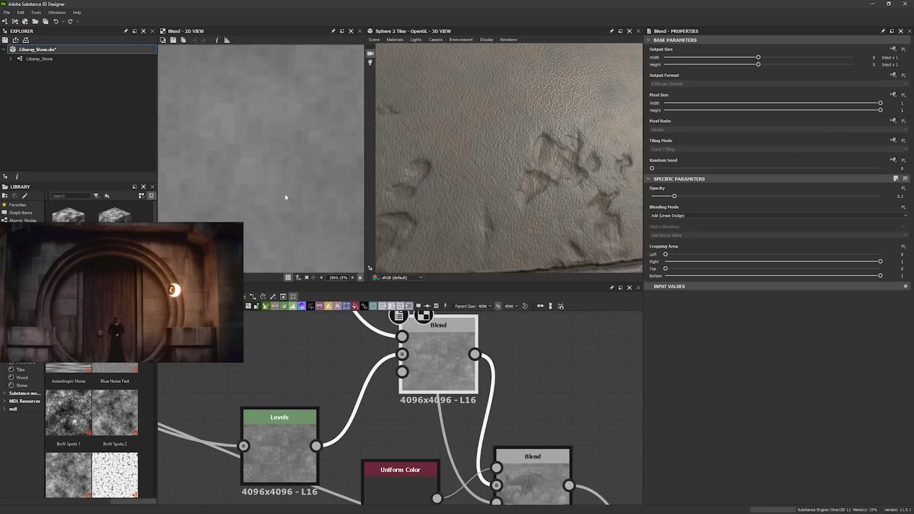
pyautogui.scroll(-4, 376, 453)
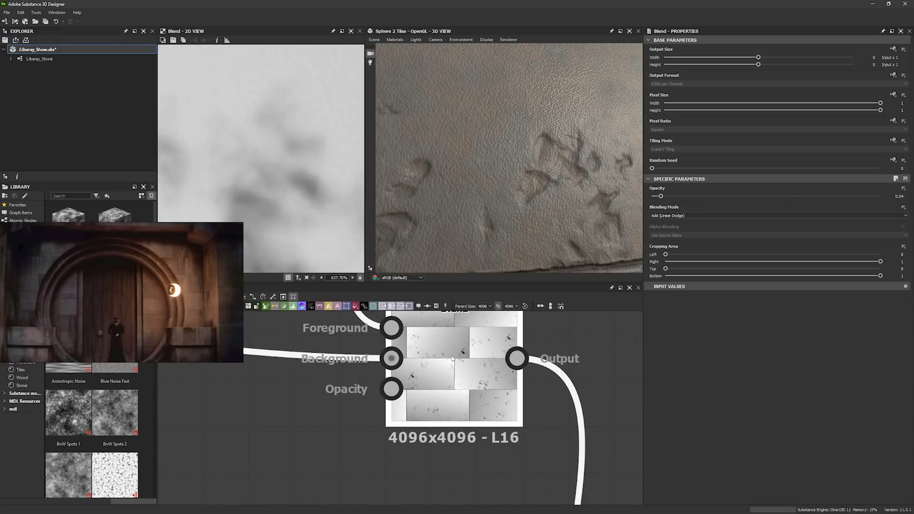
# Set the lower Uniform Color of the roughness chain to 0.93 and strengthen its Levels mask for the chipped pits.
pyautogui.scroll(5, 545, 219)
pyautogui.scroll(-10, 483, 353)
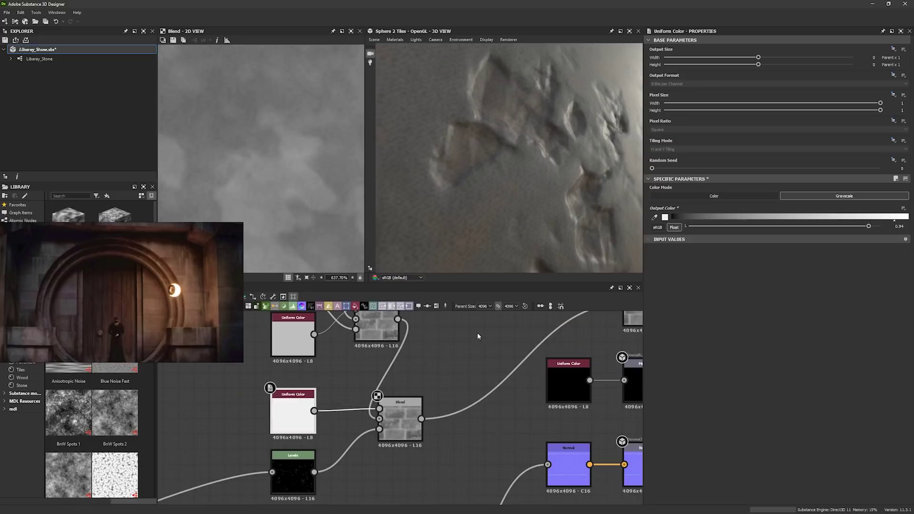
pyautogui.click(293, 469)
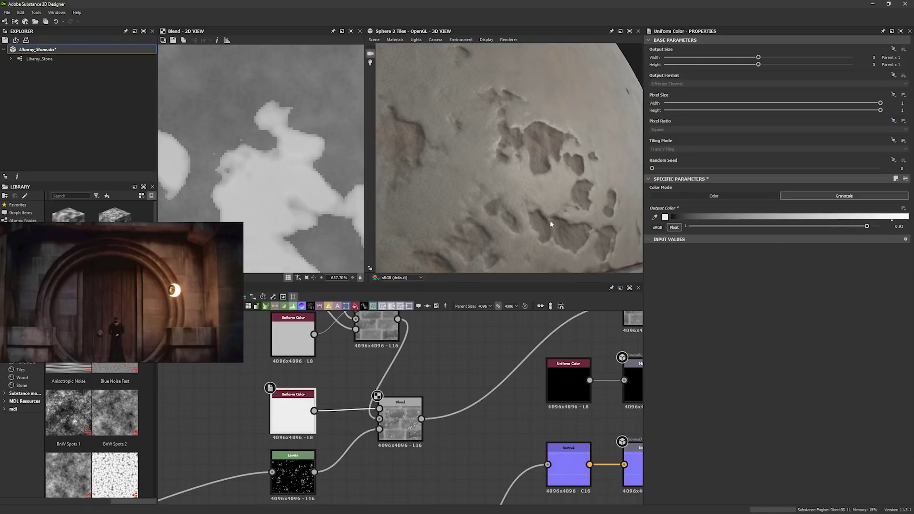
pyautogui.scroll(-5, 530, 158)
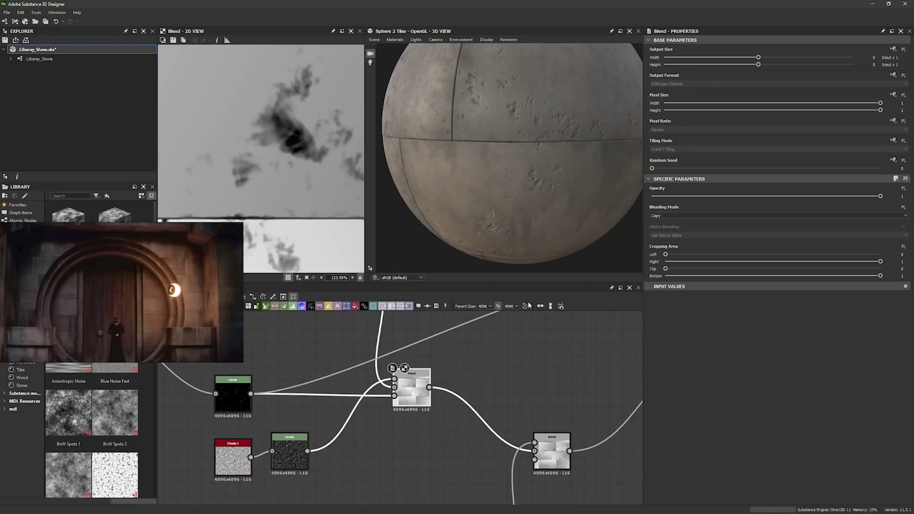
# Lower the output white level of the Levels node after Clouds 1 to darken the height inside the pits.
pyautogui.scroll(5, 556, 171)
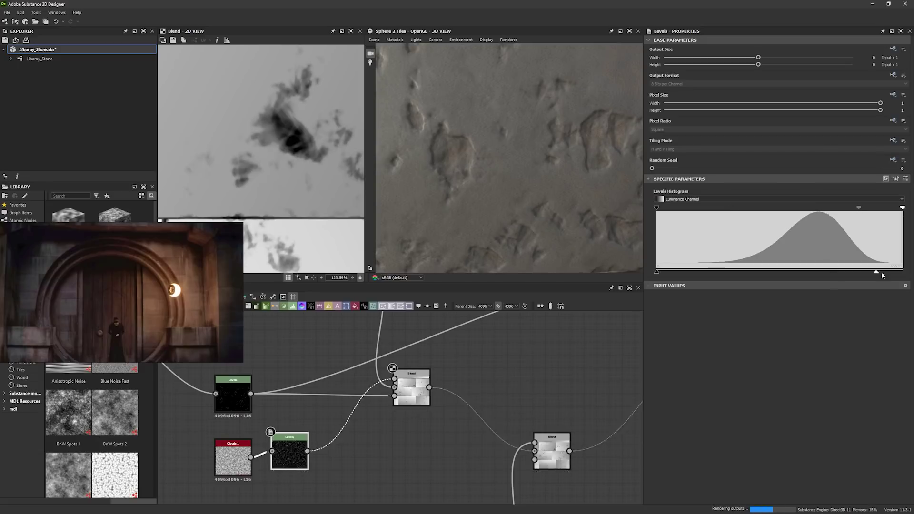
pyautogui.scroll(-8, 558, 255)
pyautogui.scroll(-6, 429, 381)
# Build a BnW Spots 2, Gradient Map and HSL chain near the colour Blend, with hue 0.52, saturation 0.43 and lightness 0.53.
pyautogui.doubleClick(467, 349)
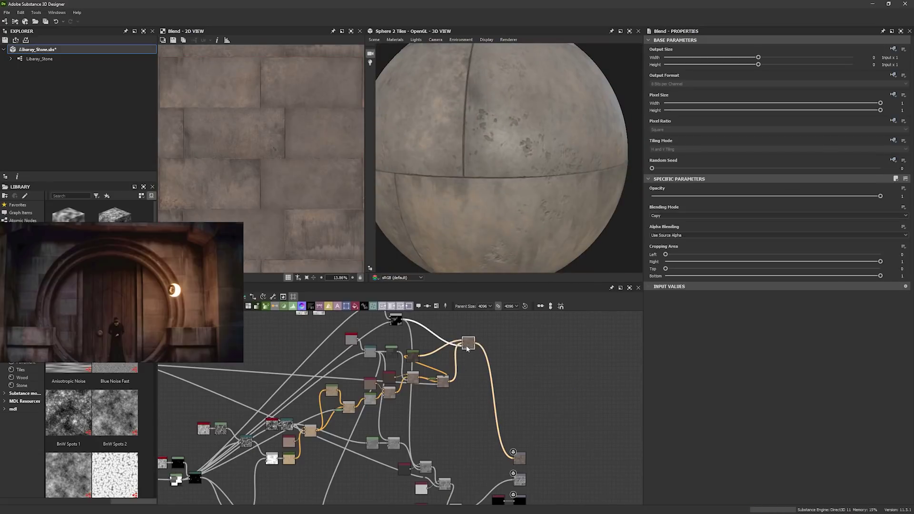
pyautogui.scroll(5, 404, 409)
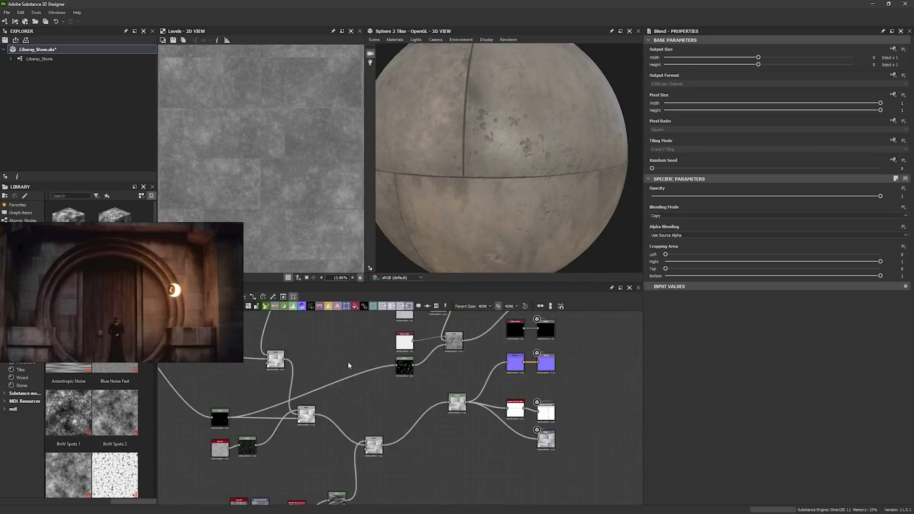
pyautogui.scroll(3, 351, 367)
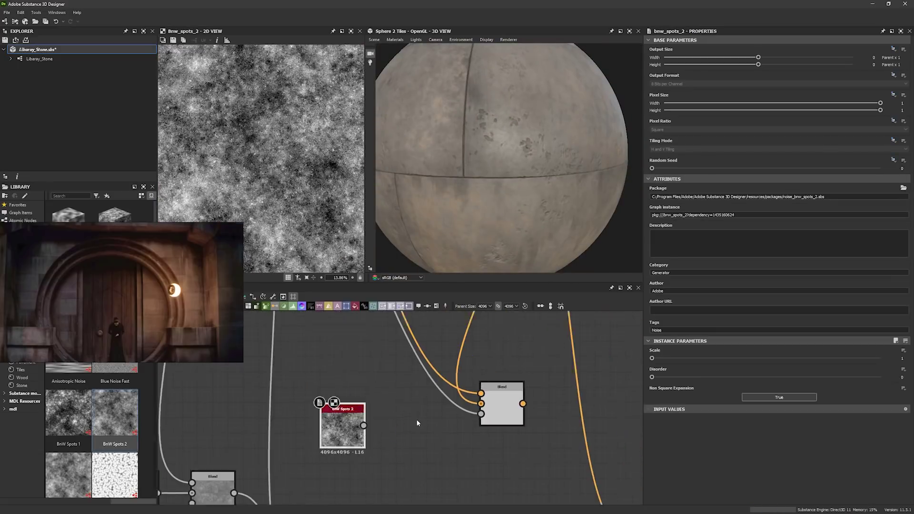
pyautogui.scroll(3, 417, 423)
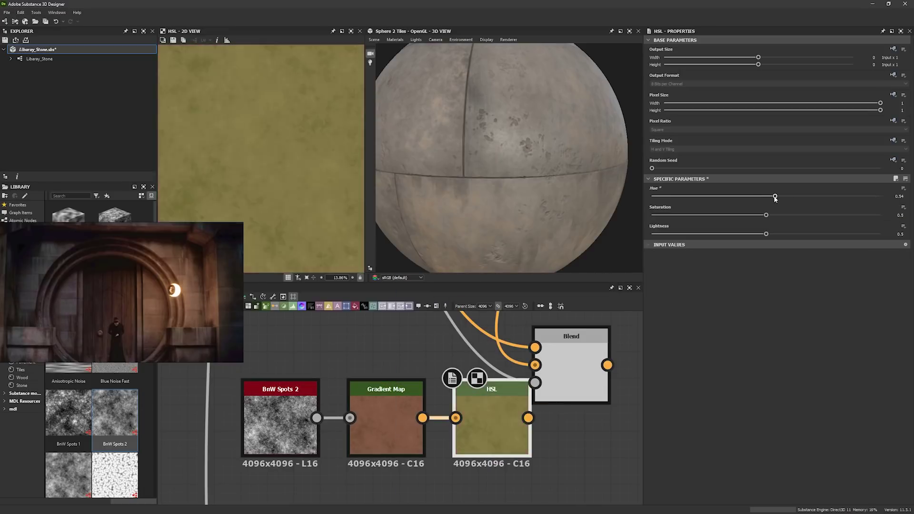
pyautogui.moveTo(766, 234); pyautogui.dragTo(791, 235)
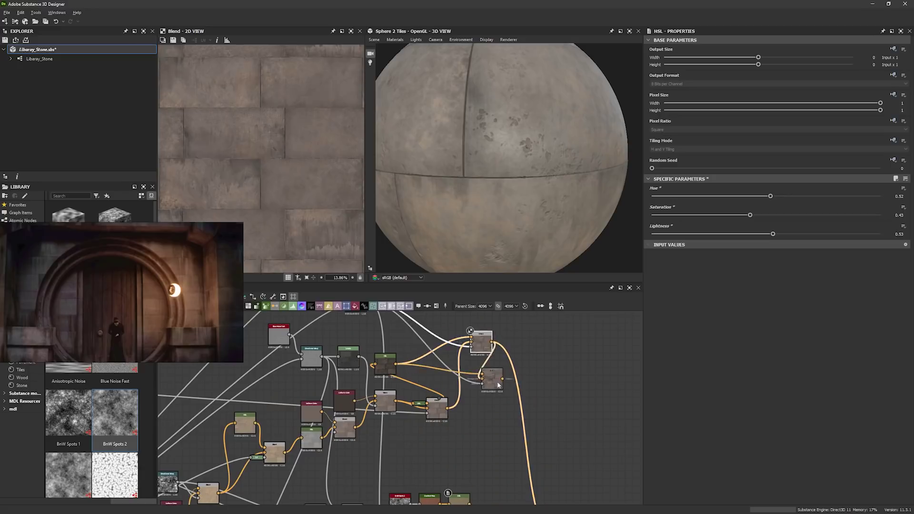
# Connect the HSL node to the pit-masked Blend's foreground and tint the pits with saturation 0.32 and lightness 0.58.
pyautogui.moveTo(499, 385); pyautogui.dragTo(490, 467)
pyautogui.doubleClick(497, 384)
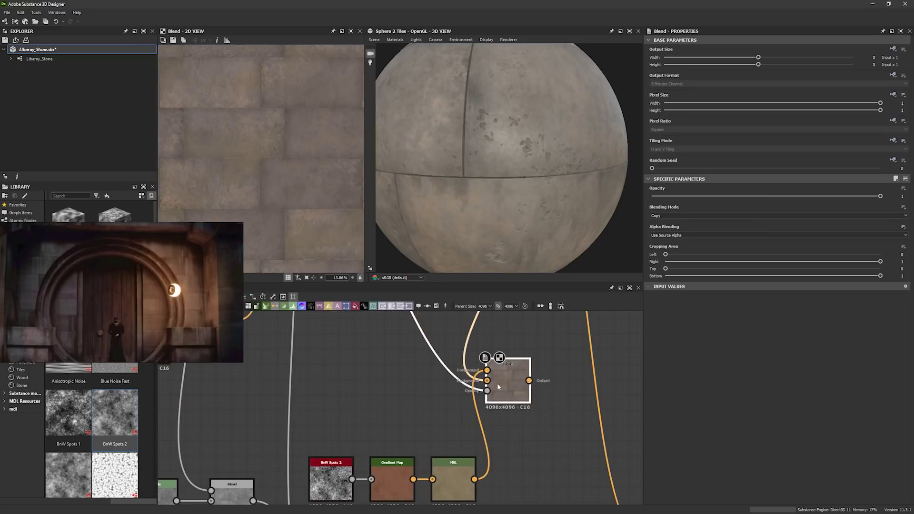
pyautogui.scroll(-4, 498, 384)
pyautogui.scroll(3, 338, 255)
pyautogui.scroll(4, 338, 256)
pyautogui.moveTo(505, 384); pyautogui.dragTo(431, 362, button='middle')
pyautogui.scroll(5, 541, 231)
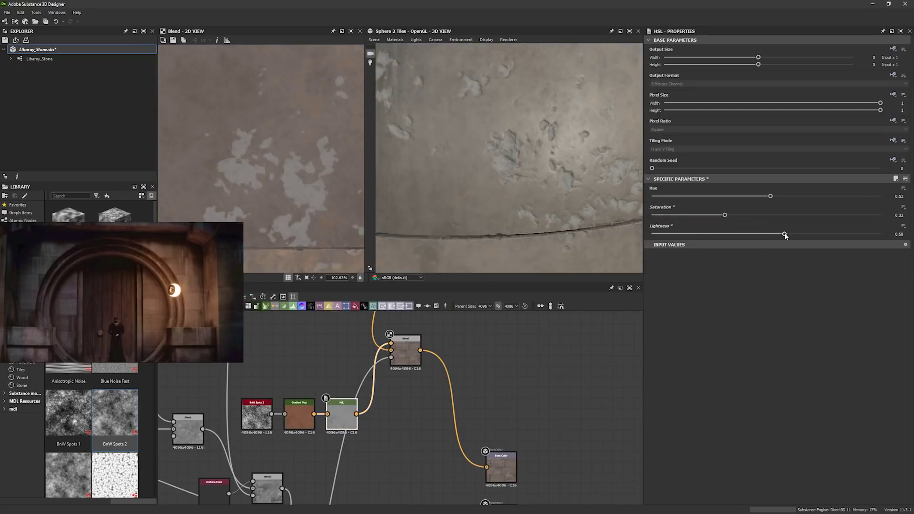
pyautogui.scroll(-5, 541, 190)
pyautogui.moveTo(519, 166); pyautogui.dragTo(557, 191)
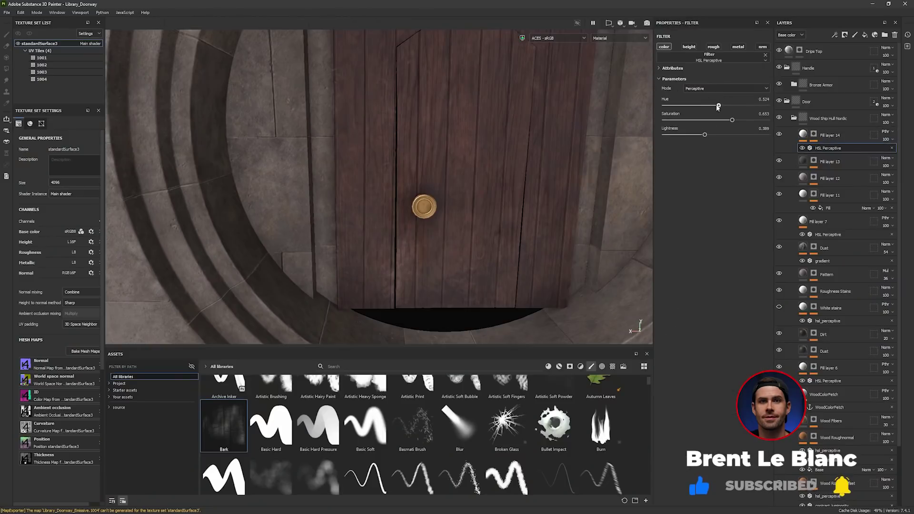
# In Substance 3D Painter, slightly lower the hue and saturation of the HSL Perceptive filter on the door's Fill layer 14.
pyautogui.moveTo(718, 106); pyautogui.dragTo(716, 106)
pyautogui.moveTo(732, 120); pyautogui.dragTo(726, 121)
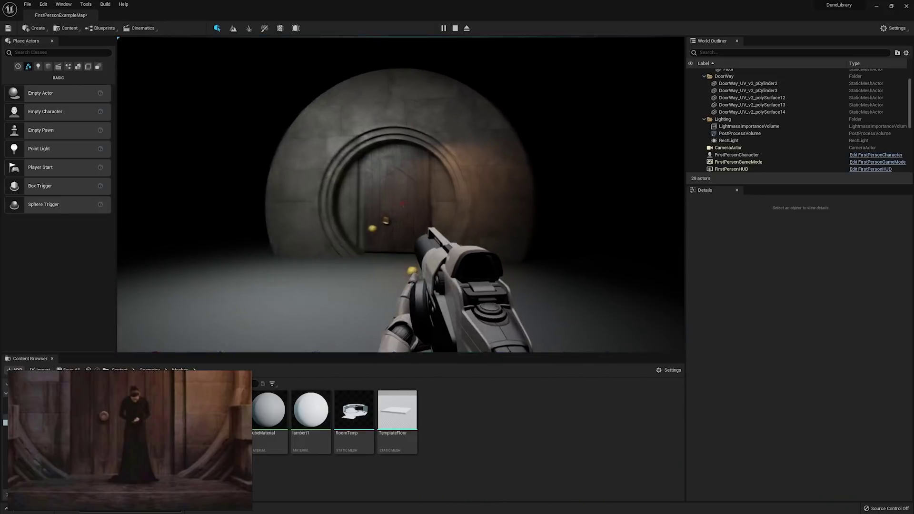
# In Unreal Editor, walk up to the doorway in play mode, fire test shots and inspect the stone wall up close.
pyautogui.press('w')
pyautogui.click(404, 204)
pyautogui.click(403, 204)
pyautogui.press('w')
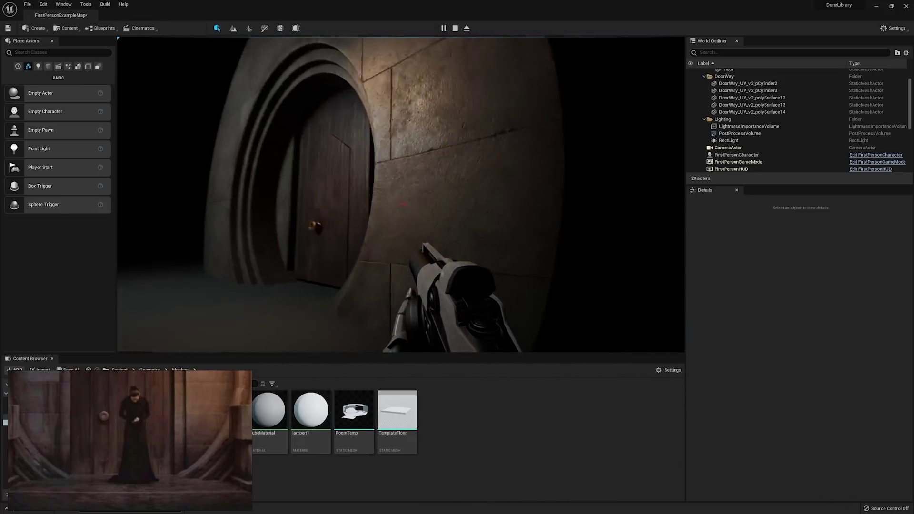